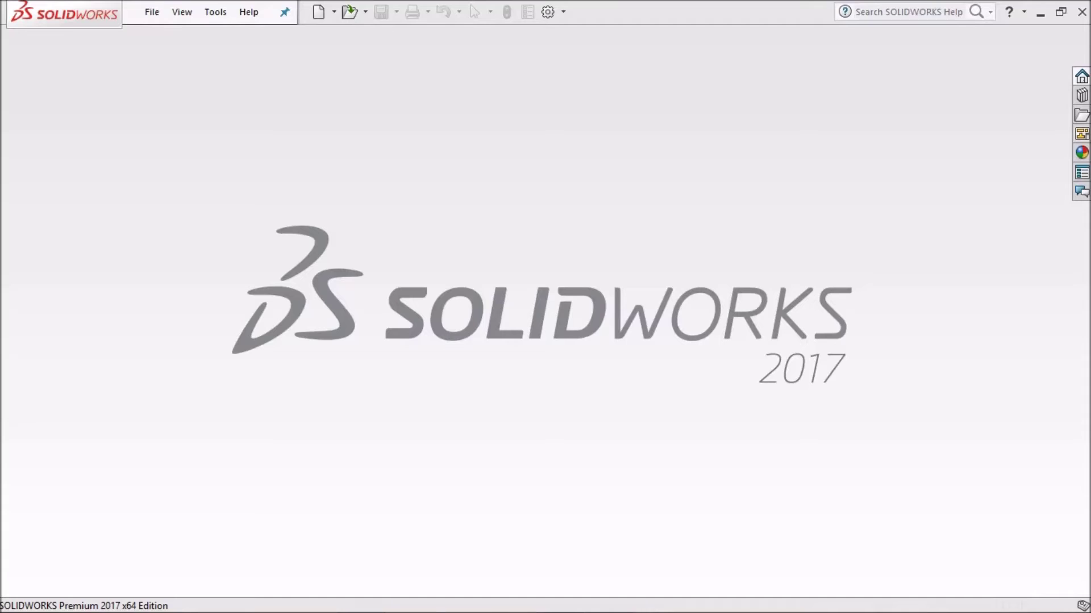
Create a new part document, keeping the MMGS millimetre units.
{"action": "left_click", "coordinate": [318, 11]}
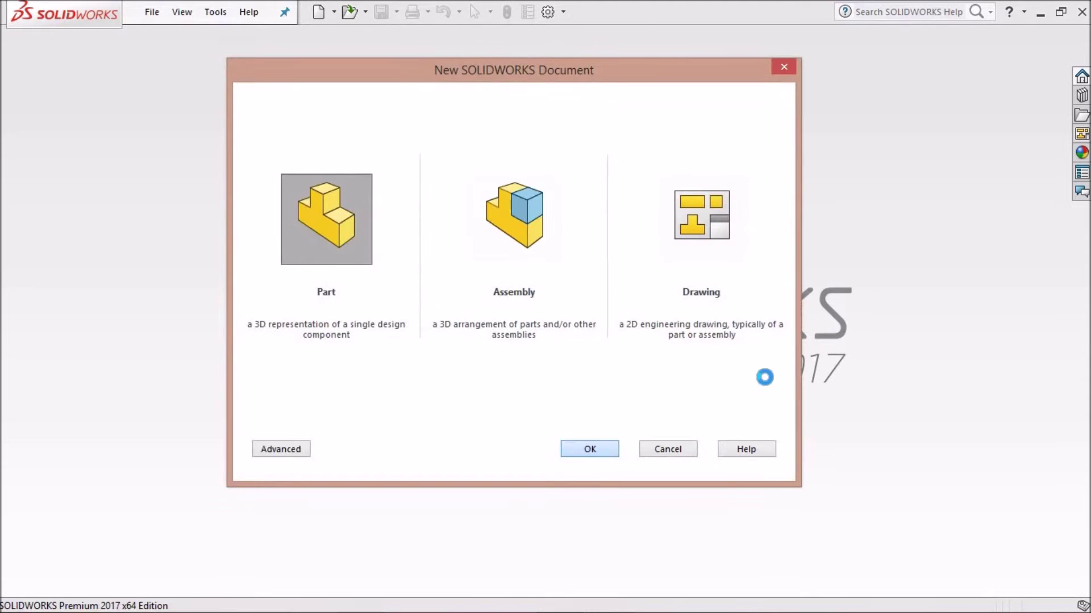
{"action": "key", "text": "Return"}
{"action": "left_click", "coordinate": [998, 606]}
{"action": "key", "text": "Escape"}
Apply the Plain White scene and review the bracket reference drawing.
{"action": "left_click", "coordinate": [737, 124]}
{"action": "left_click", "coordinate": [758, 164]}
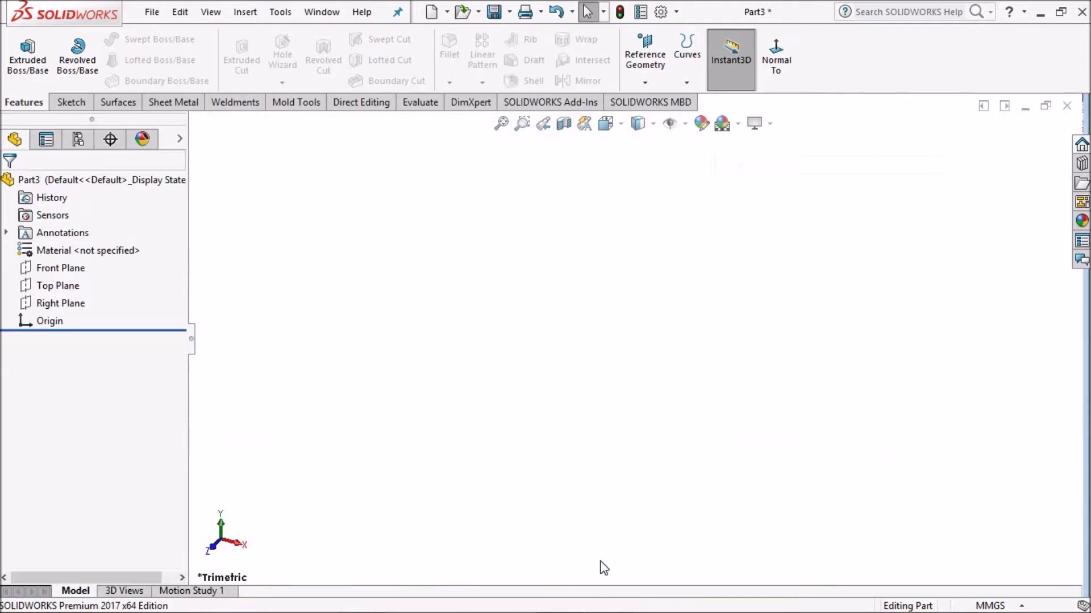
{"action": "left_click", "coordinate": [609, 597]}
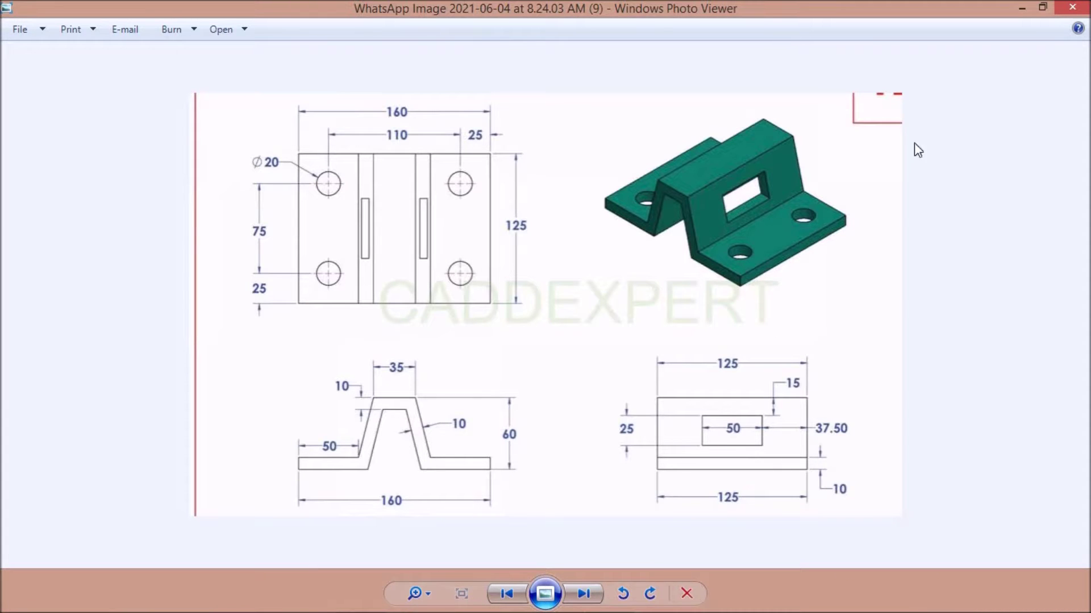
{"action": "left_click", "coordinate": [1021, 7]}
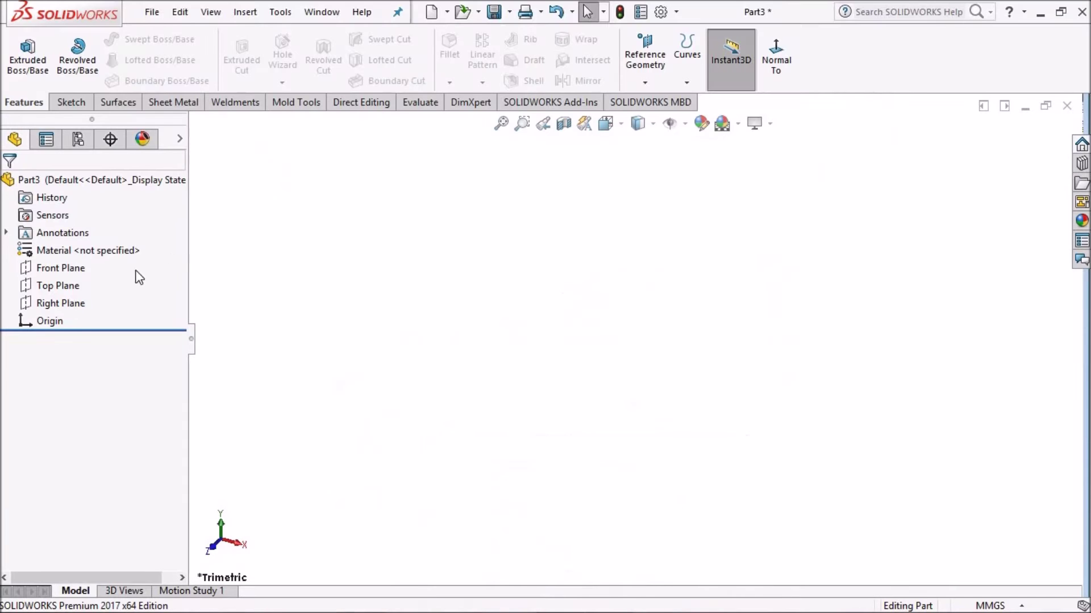
{"action": "left_click", "coordinate": [52, 268]}
On the Front Plane, sketch a five-line open hat profile from the origin: flange, slope, top, slope, flange.
{"action": "left_click", "coordinate": [63, 247]}
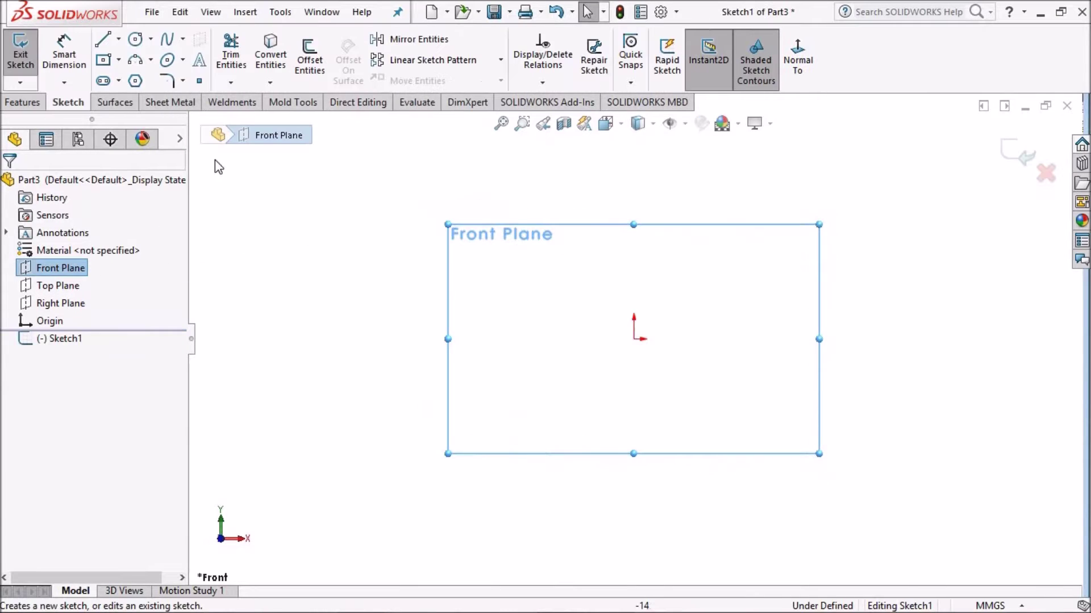
{"action": "left_click", "coordinate": [103, 39]}
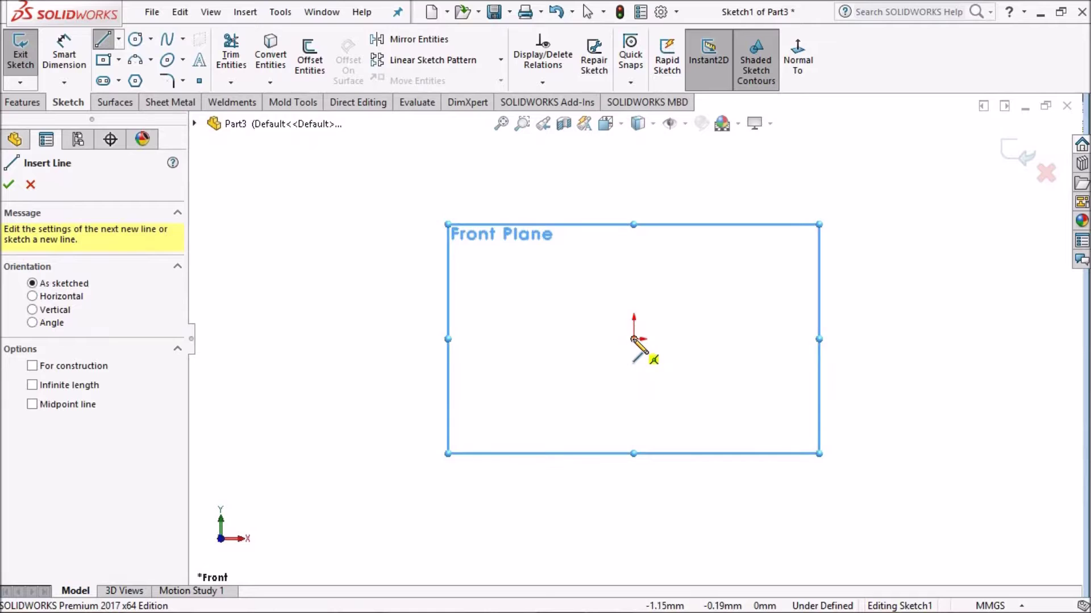
{"action": "left_click", "coordinate": [634, 339]}
{"action": "left_click", "coordinate": [721, 339]}
{"action": "left_click", "coordinate": [748, 236]}
{"action": "left_click", "coordinate": [820, 236]}
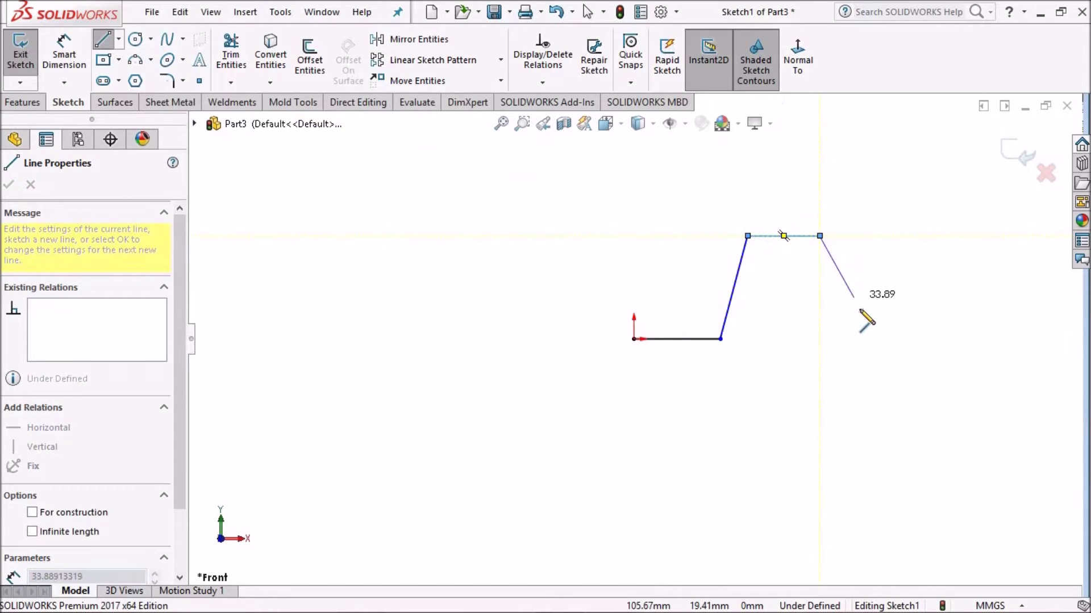
{"action": "left_click", "coordinate": [855, 339]}
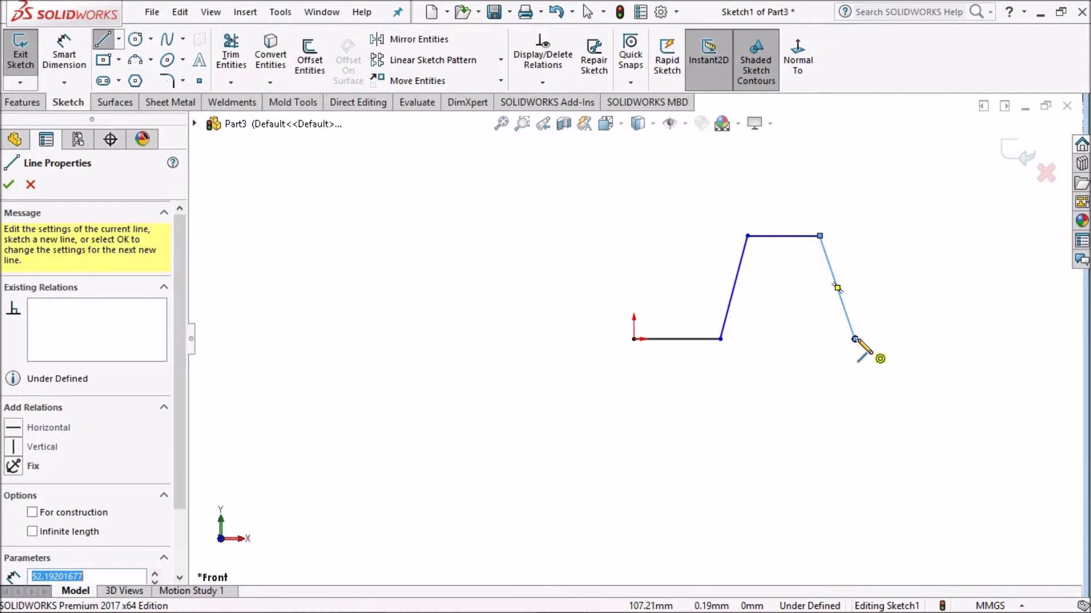
{"action": "left_click", "coordinate": [945, 339]}
{"action": "right_click", "coordinate": [872, 181]}
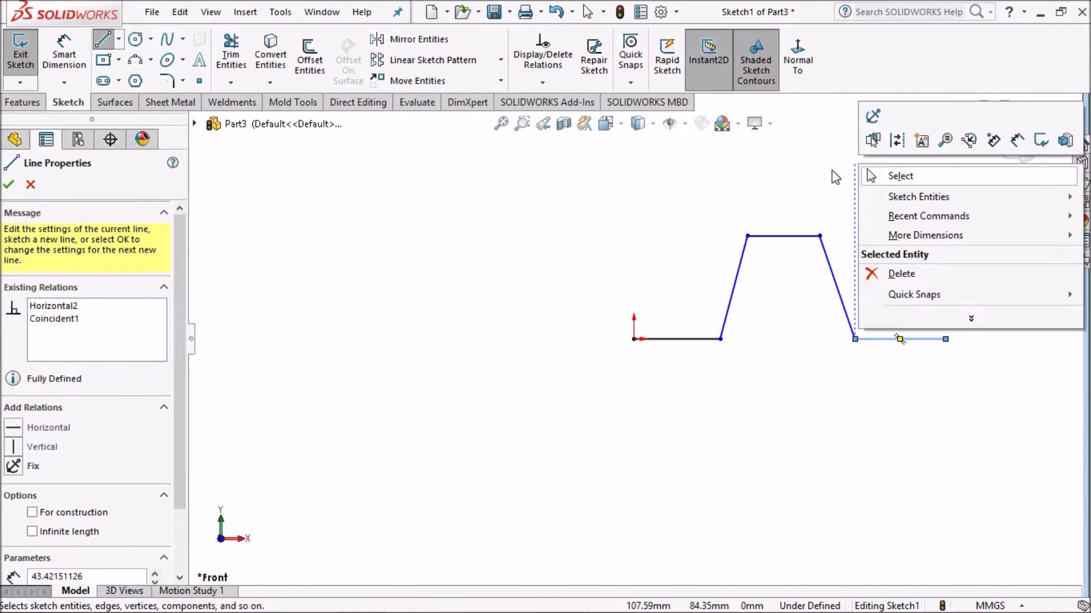
{"action": "left_click", "coordinate": [886, 176]}
{"action": "scroll", "coordinate": [652, 295], "scroll_direction": "up", "scroll_amount": 2}
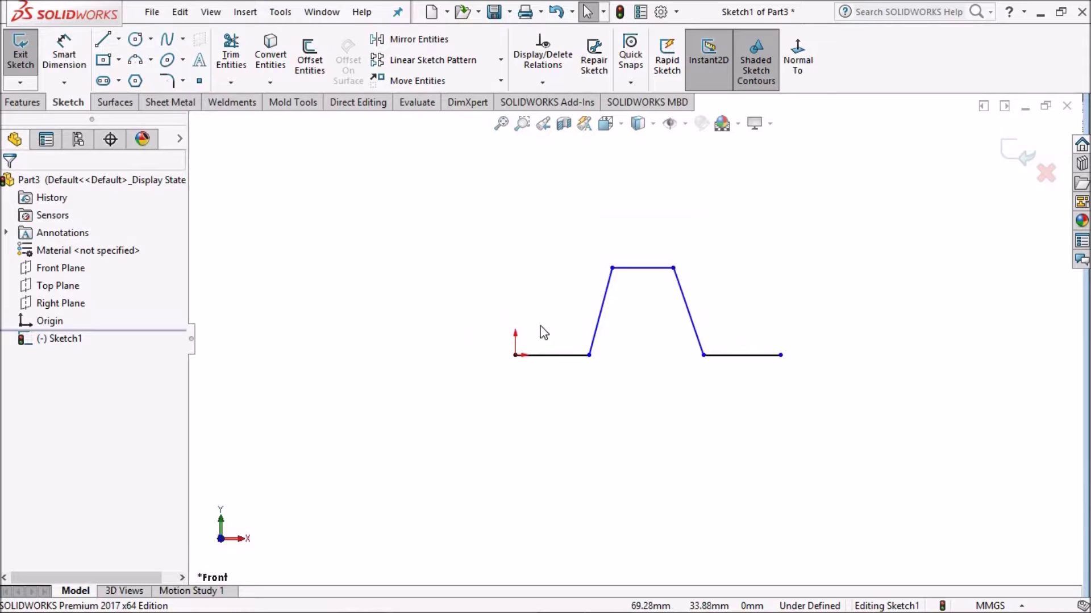
{"action": "left_click", "coordinate": [600, 312]}
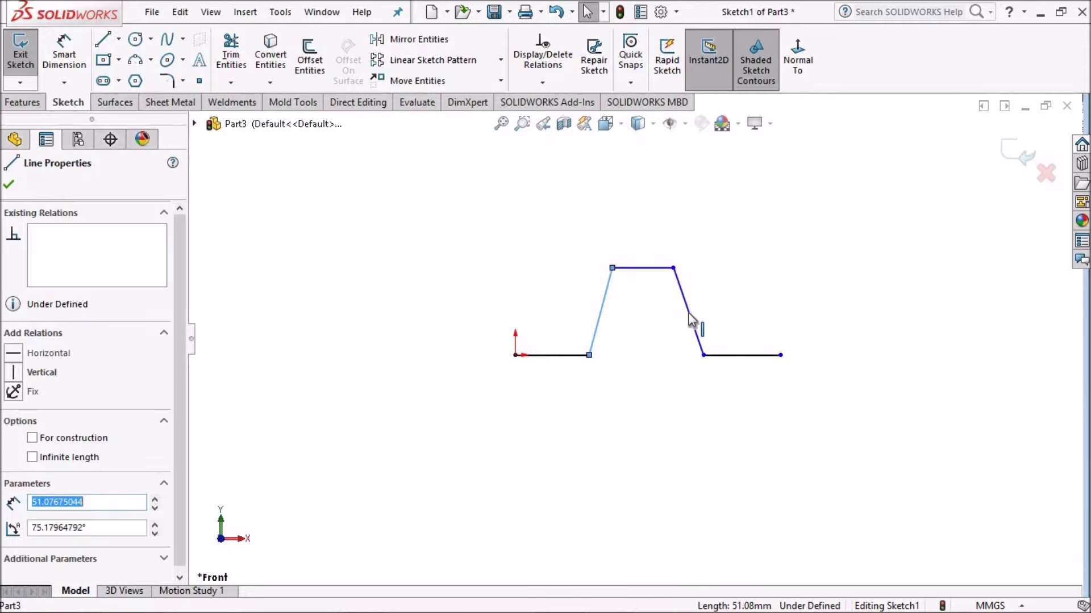
Try a Collinear relation on the two slanted lines, then delete the failed relation.
{"action": "left_click", "coordinate": [689, 313], "text": "ctrl"}
{"action": "left_click", "coordinate": [787, 241]}
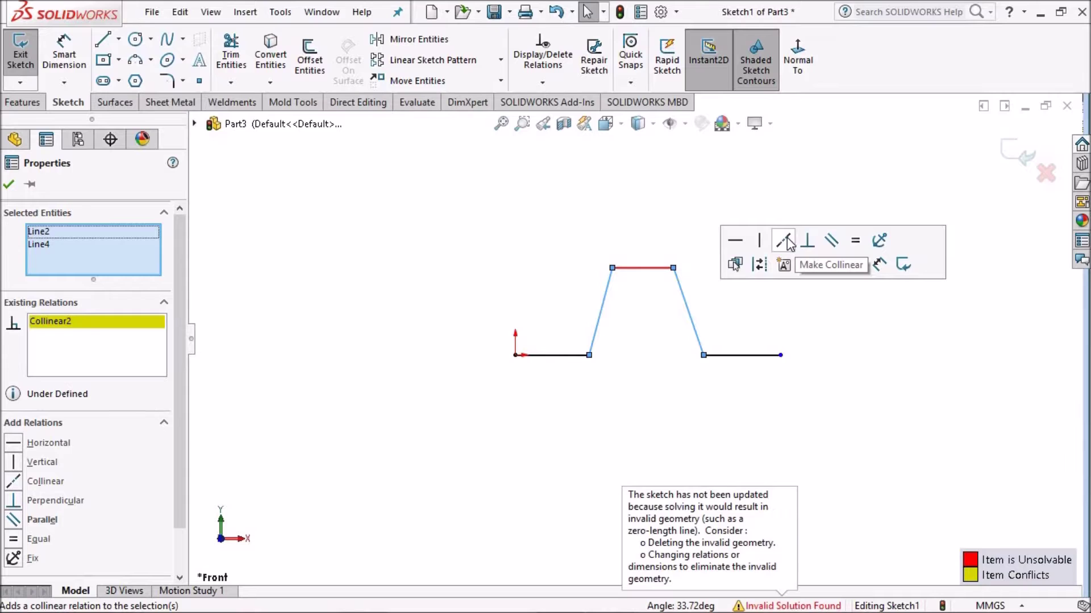
{"action": "right_click", "coordinate": [69, 322]}
{"action": "left_click", "coordinate": [113, 329]}
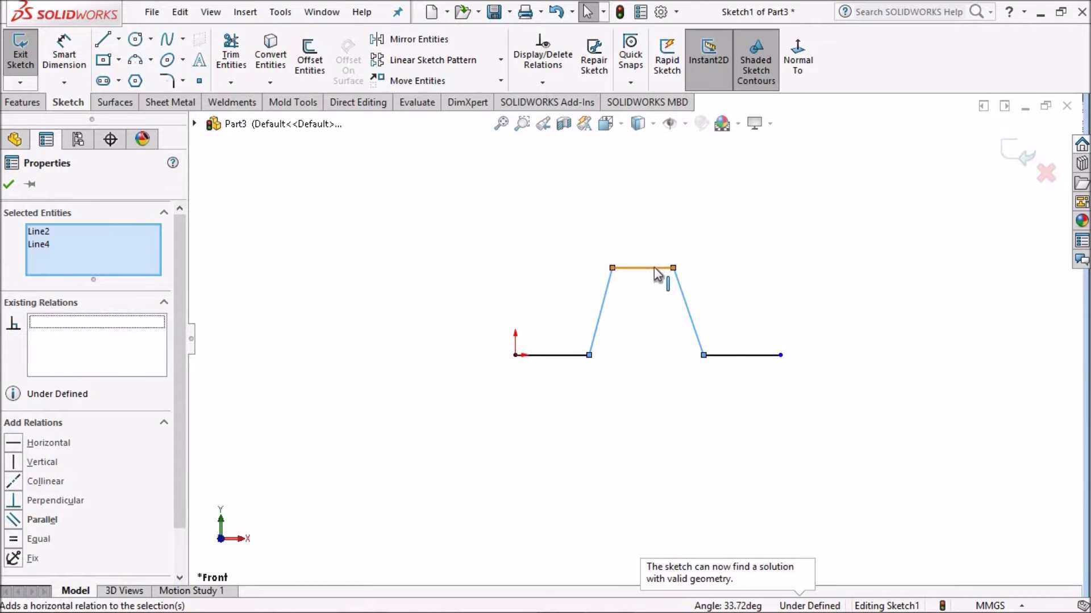
{"action": "left_click", "coordinate": [684, 299], "text": "ctrl"}
{"action": "left_click", "coordinate": [621, 250]}
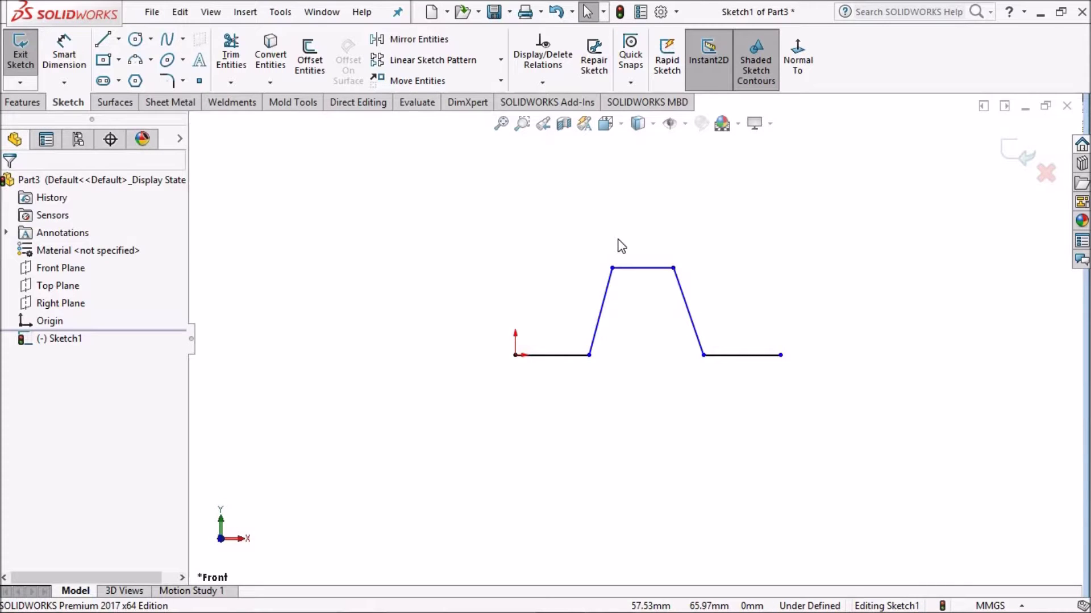
Make the two slanted lines equal in length.
{"action": "left_click", "coordinate": [603, 306]}
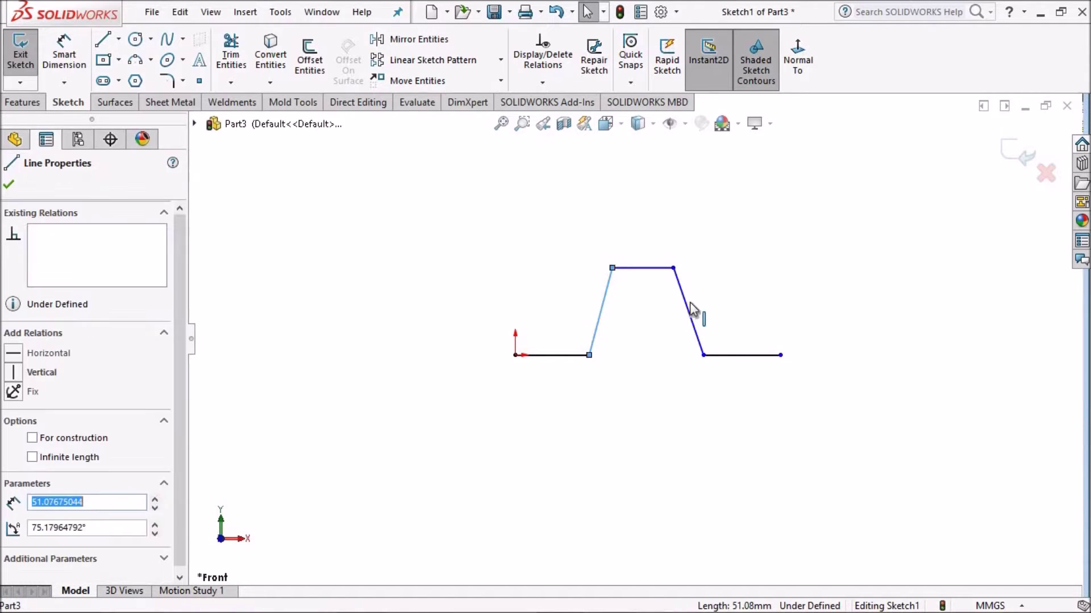
{"action": "left_click", "coordinate": [691, 315], "text": "ctrl"}
{"action": "left_click", "coordinate": [856, 237]}
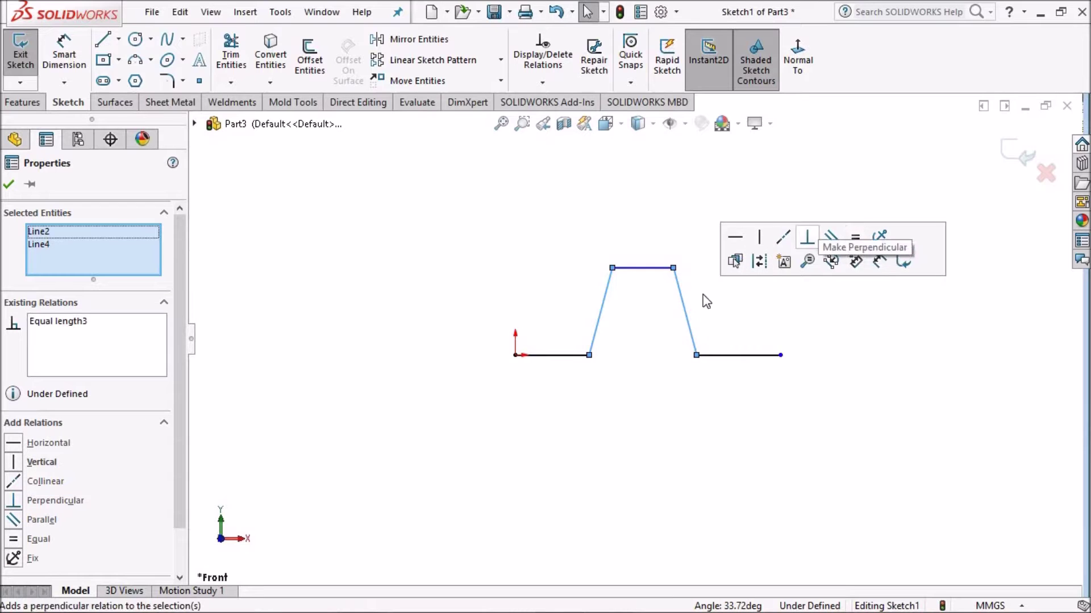
{"action": "scroll", "coordinate": [673, 354], "scroll_direction": "up", "scroll_amount": 3}
{"action": "scroll", "coordinate": [673, 353], "scroll_direction": "down", "scroll_amount": 3}
{"action": "left_click", "coordinate": [10, 185]}
Offset the hat profile chain 10 mm to the reversed side.
{"action": "scroll", "coordinate": [691, 360], "scroll_direction": "down", "scroll_amount": 3}
{"action": "middle_click_drag", "start_coordinate": [506, 340], "coordinate": [653, 360], "text": "ctrl"}
{"action": "scroll", "coordinate": [653, 360], "scroll_direction": "up", "scroll_amount": 2}
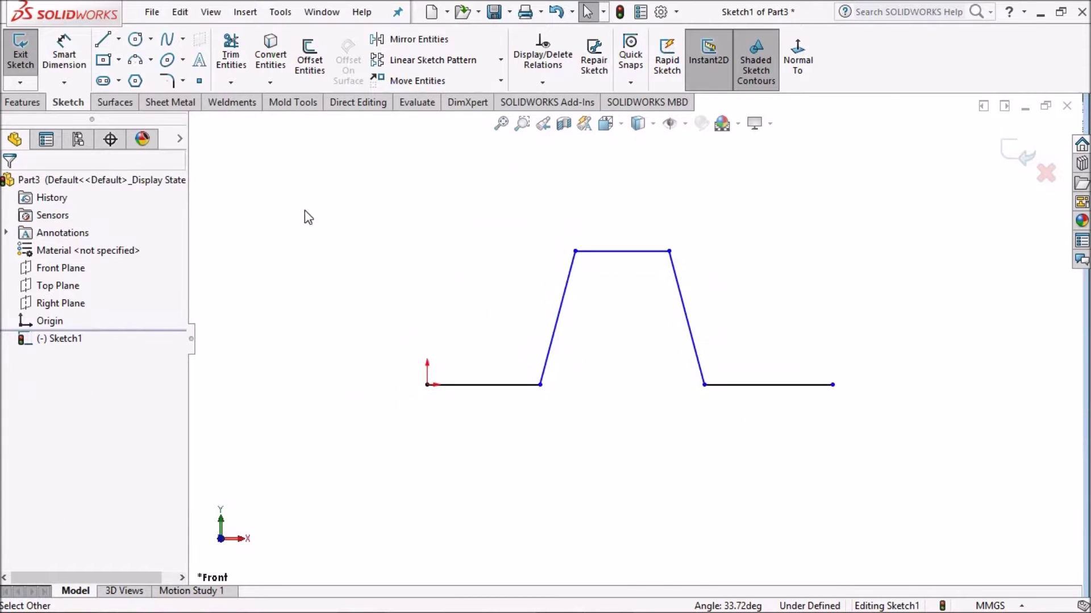
{"action": "left_click", "coordinate": [305, 63]}
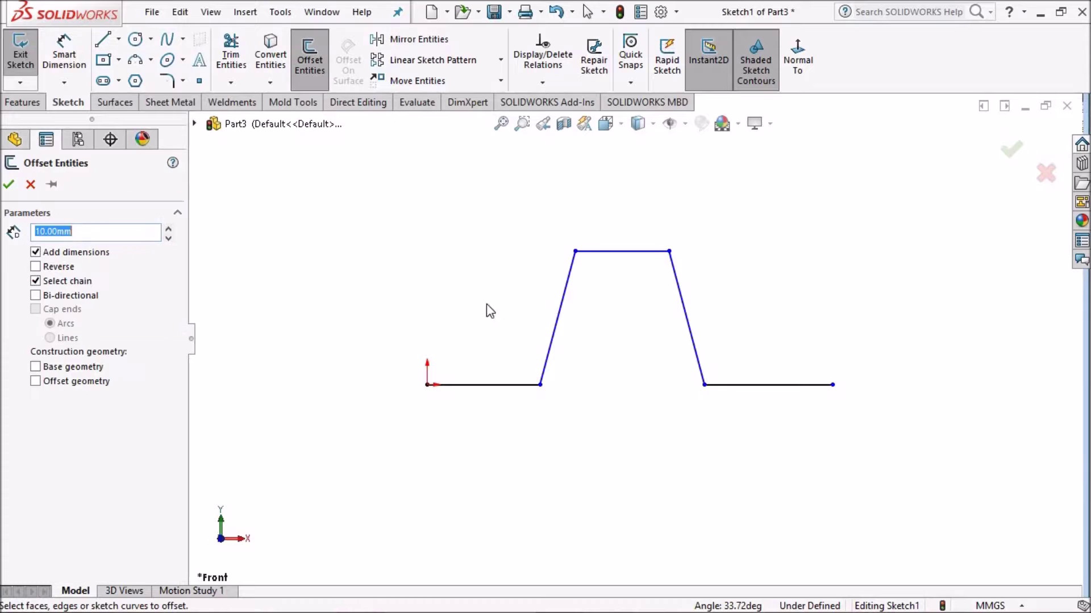
{"action": "left_click", "coordinate": [619, 261]}
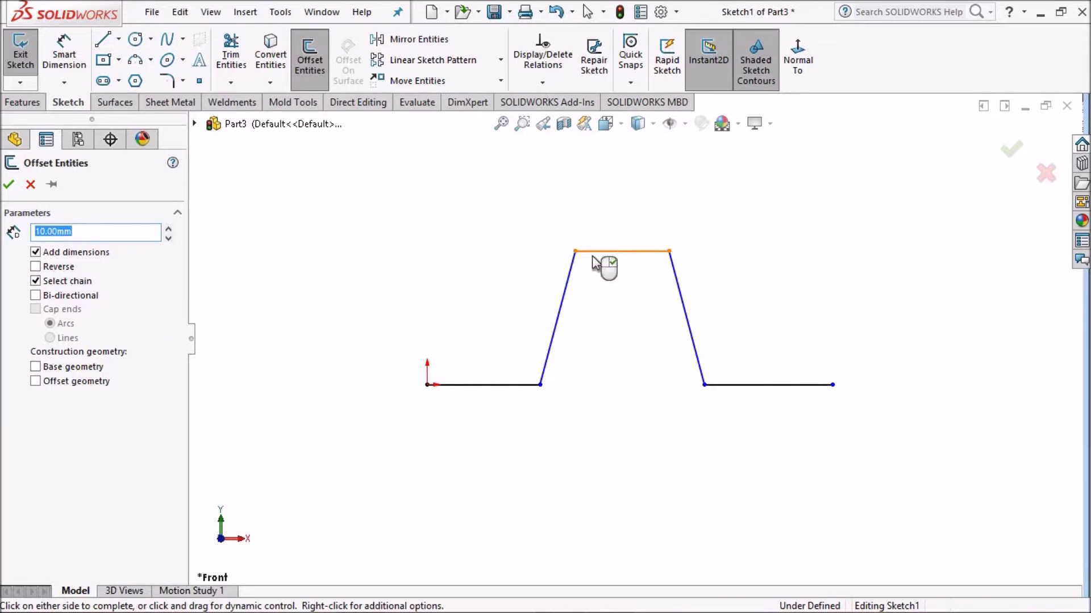
{"action": "left_click", "coordinate": [36, 267]}
{"action": "left_click", "coordinate": [9, 184]}
{"action": "scroll", "coordinate": [633, 365], "scroll_direction": "up", "scroll_amount": 2}
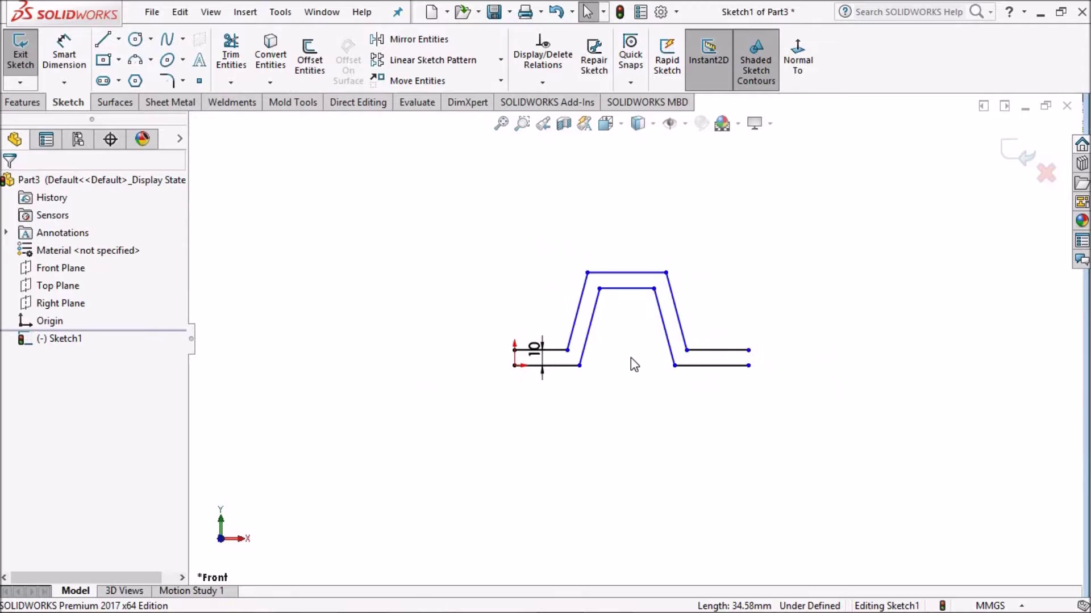
{"action": "scroll", "coordinate": [630, 365], "scroll_direction": "down", "scroll_amount": 2}
Dimension the left and right flange lines to 50 mm each.
{"action": "left_click", "coordinate": [67, 78]}
{"action": "left_click", "coordinate": [505, 308]}
{"action": "left_click", "coordinate": [472, 274]}
{"action": "type", "text": "50"}
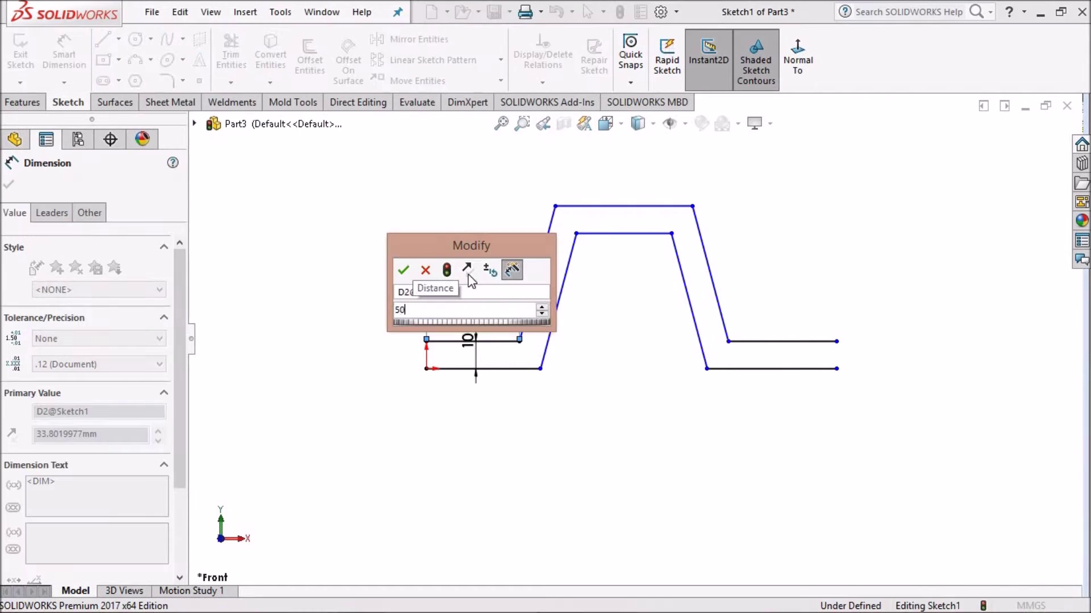
{"action": "key", "text": "Return"}
{"action": "left_click", "coordinate": [801, 342]}
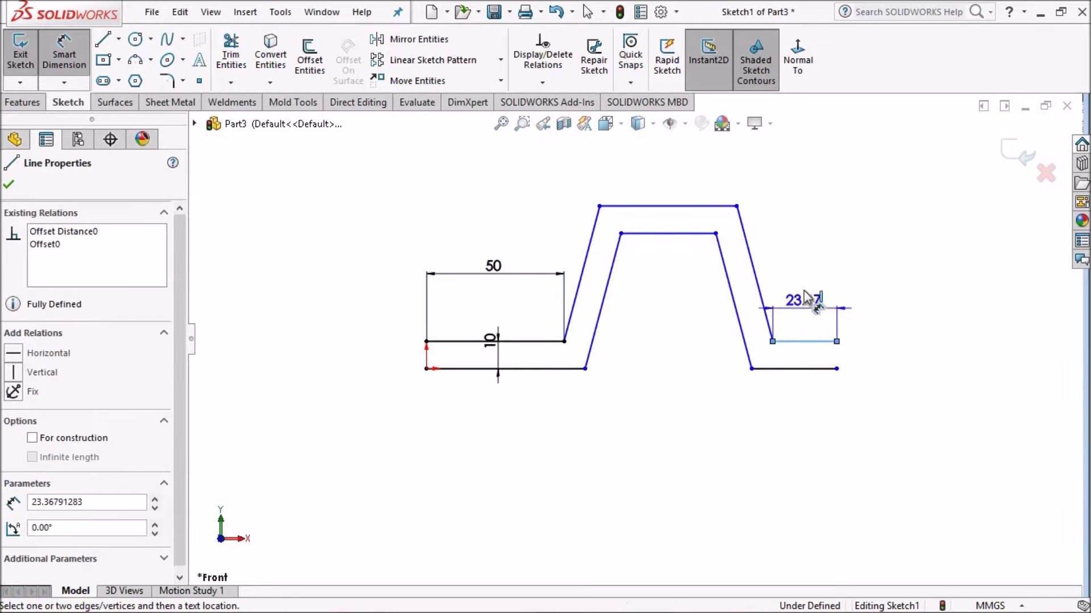
{"action": "left_click", "coordinate": [806, 293]}
{"action": "type", "text": "50"}
{"action": "key", "text": "Return"}
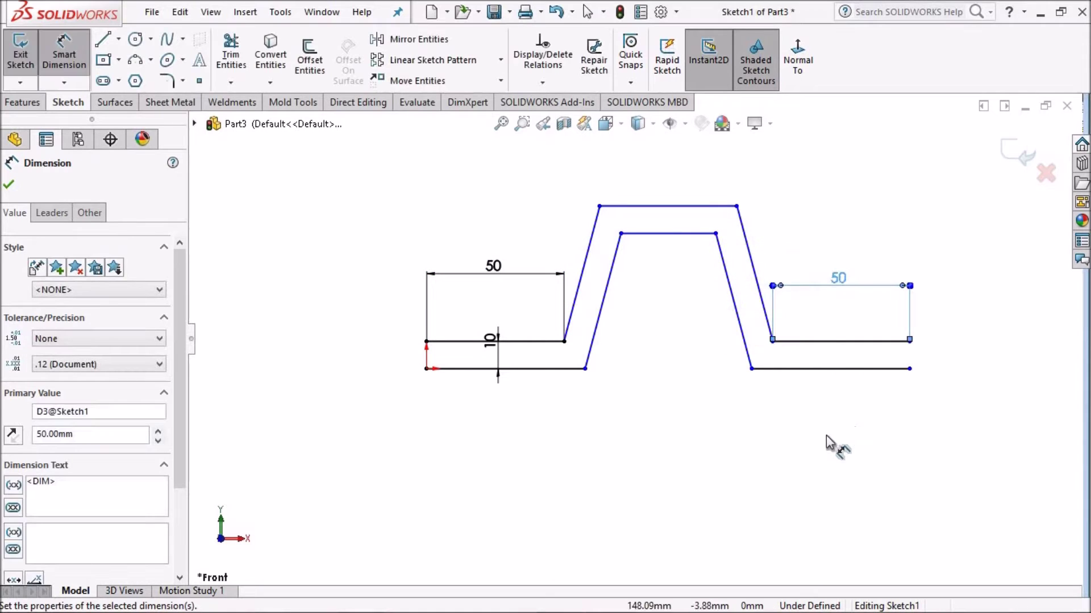
Compare the dimensioned sketch against the reference drawing.
{"action": "scroll", "coordinate": [738, 358], "scroll_direction": "down", "scroll_amount": 3}
{"action": "scroll", "coordinate": [653, 363], "scroll_direction": "down", "scroll_amount": 3}
{"action": "scroll", "coordinate": [507, 341], "scroll_direction": "up", "scroll_amount": 3}
{"action": "scroll", "coordinate": [519, 361], "scroll_direction": "down", "scroll_amount": 3}
{"action": "scroll", "coordinate": [533, 357], "scroll_direction": "up", "scroll_amount": 2}
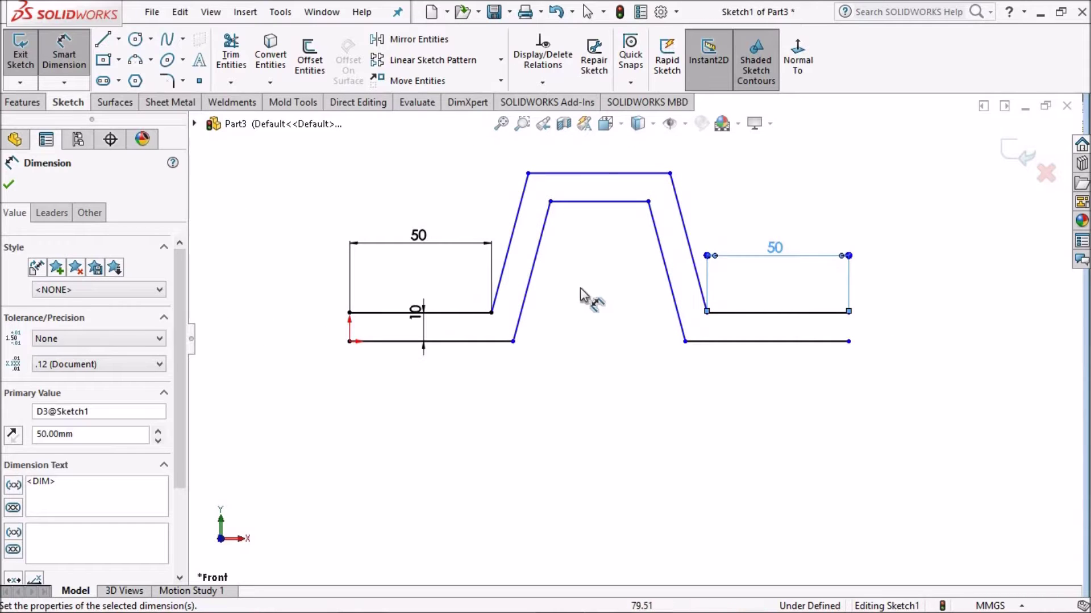
{"action": "scroll", "coordinate": [581, 292], "scroll_direction": "up", "scroll_amount": 1}
{"action": "left_click", "coordinate": [640, 603]}
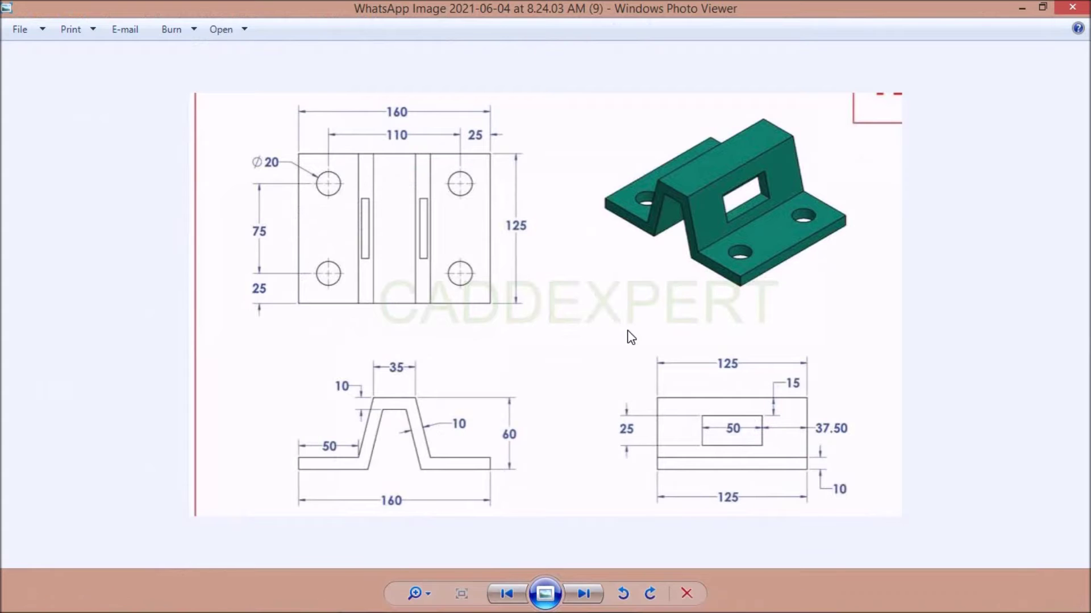
{"action": "left_click", "coordinate": [1022, 8]}
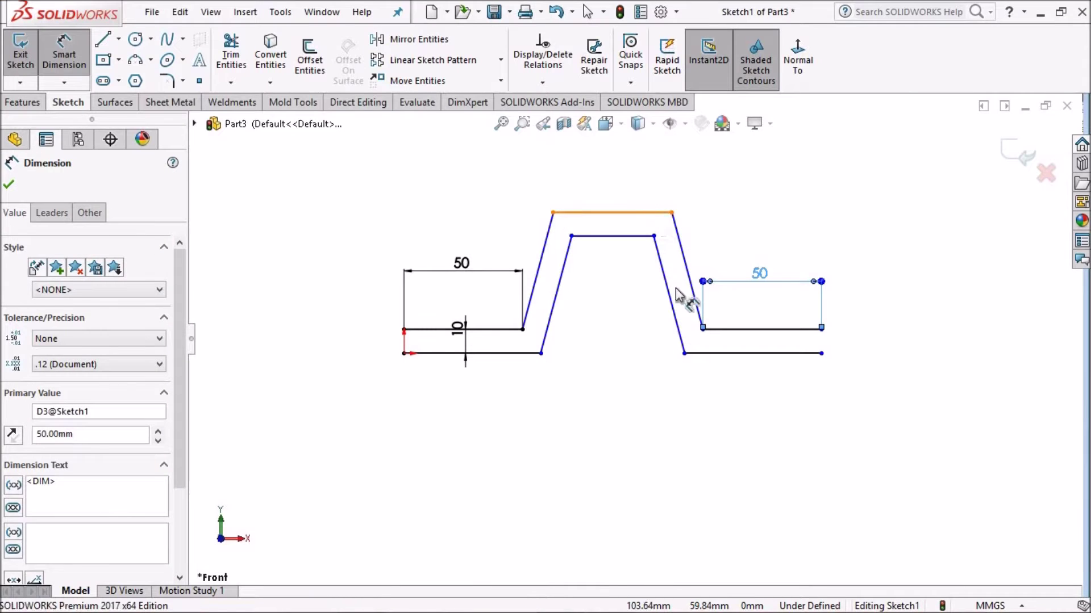
Dimension the profile's overall height as 60 mm from top line to bottom flange.
{"action": "left_click", "coordinate": [654, 213]}
{"action": "left_click", "coordinate": [751, 355]}
{"action": "left_click", "coordinate": [930, 276]}
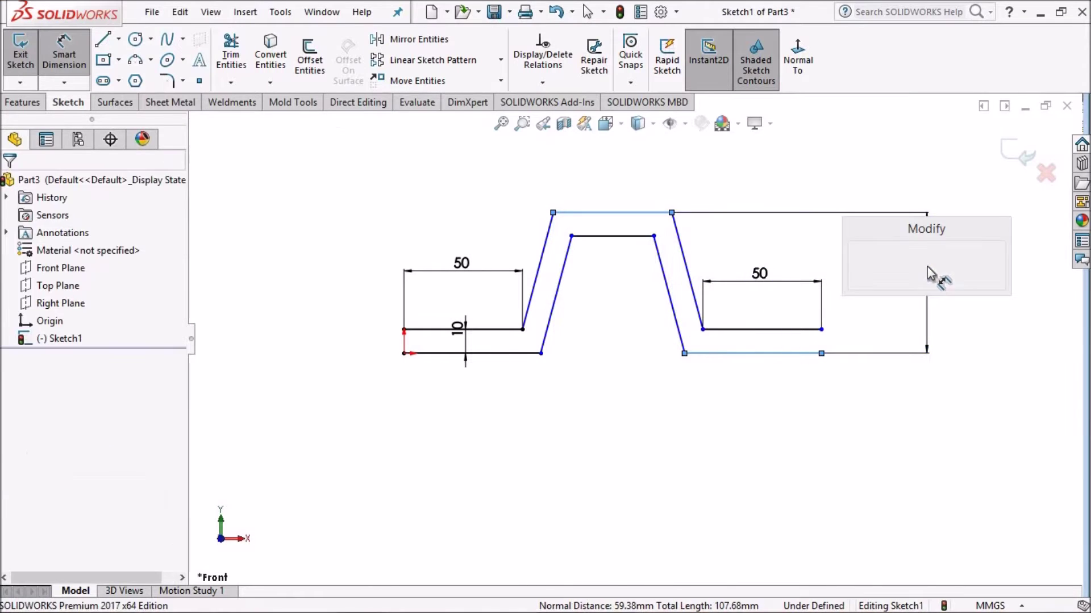
{"action": "type", "text": "60"}
{"action": "key", "text": "Return"}
{"action": "scroll", "coordinate": [640, 273], "scroll_direction": "down", "scroll_amount": 2}
{"action": "scroll", "coordinate": [572, 254], "scroll_direction": "up", "scroll_amount": 2}
Dimension the top line's width to 35 mm.
{"action": "left_click", "coordinate": [609, 254]}
{"action": "left_click", "coordinate": [614, 193]}
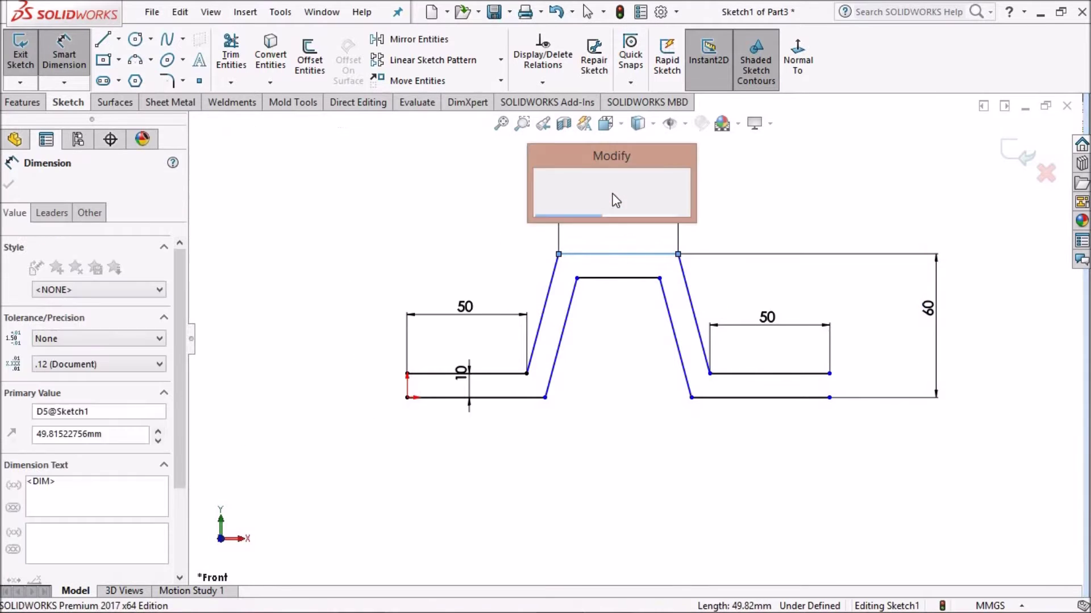
{"action": "type", "text": "35"}
{"action": "key", "text": "Return"}
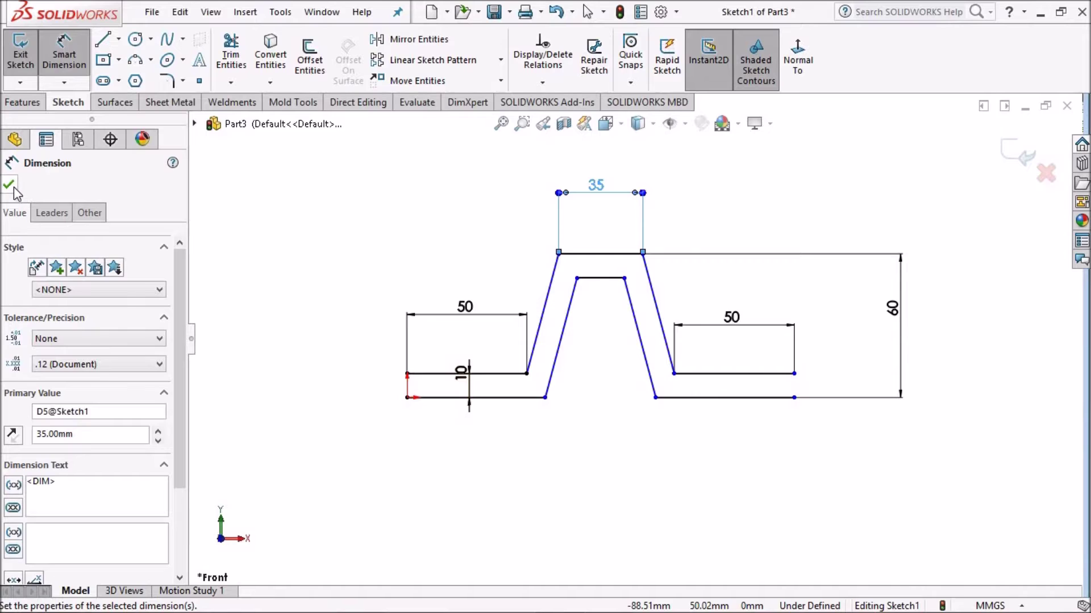
{"action": "left_click", "coordinate": [9, 185]}
{"action": "scroll", "coordinate": [623, 365], "scroll_direction": "up", "scroll_amount": 2}
{"action": "scroll", "coordinate": [619, 358], "scroll_direction": "down", "scroll_amount": 1}
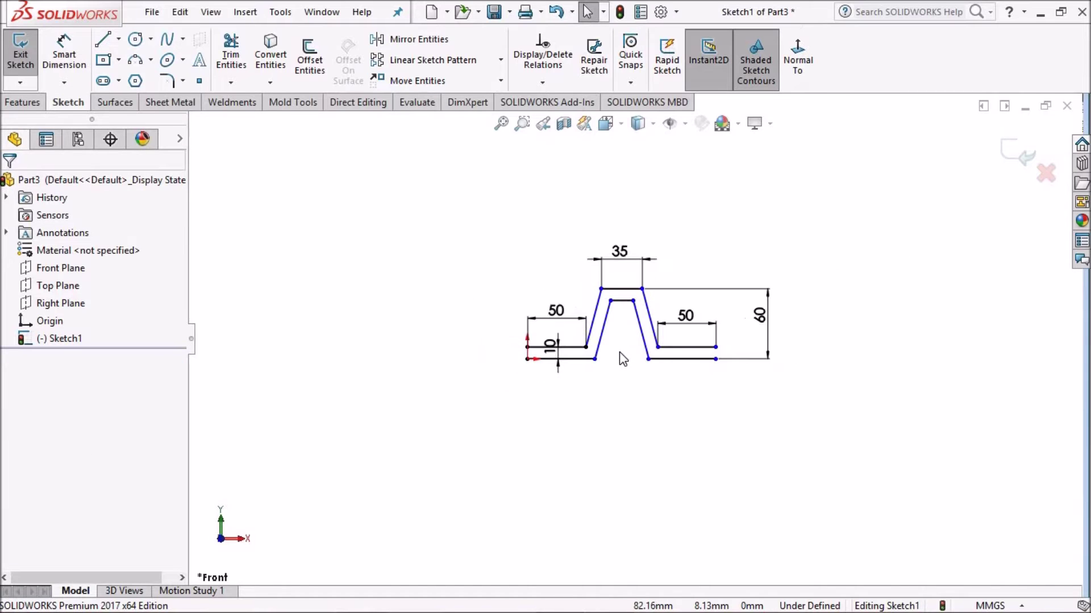
{"action": "scroll", "coordinate": [620, 354], "scroll_direction": "down", "scroll_amount": 2}
{"action": "left_click", "coordinate": [103, 39]}
Close the profile's open end with a vertical line, then recheck the reference drawing.
{"action": "left_click", "coordinate": [463, 341]}
{"action": "left_click", "coordinate": [463, 362]}
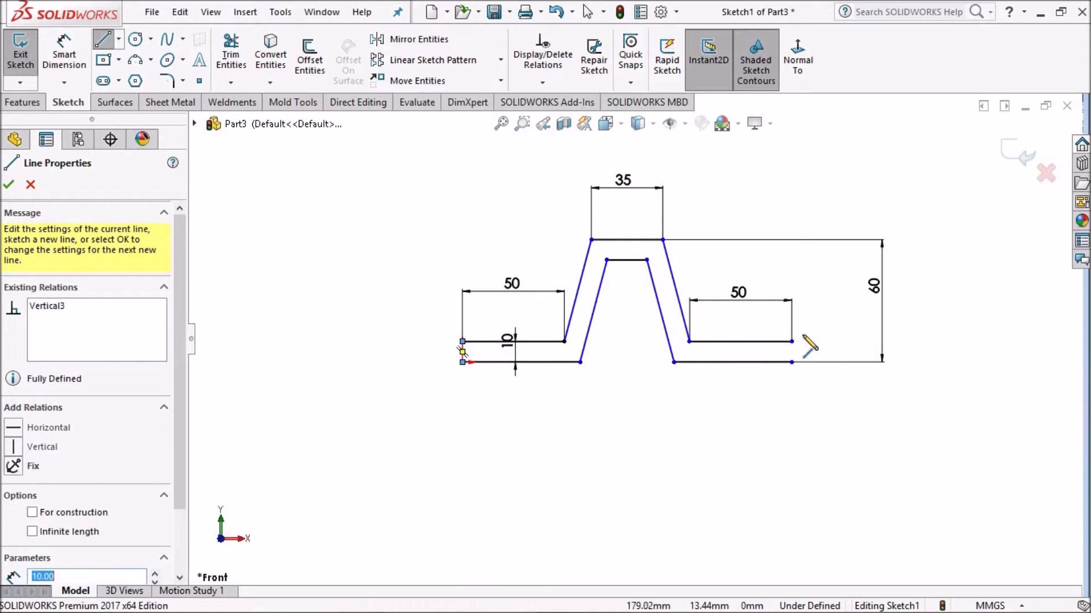
{"action": "left_click", "coordinate": [791, 362]}
{"action": "right_click", "coordinate": [307, 240]}
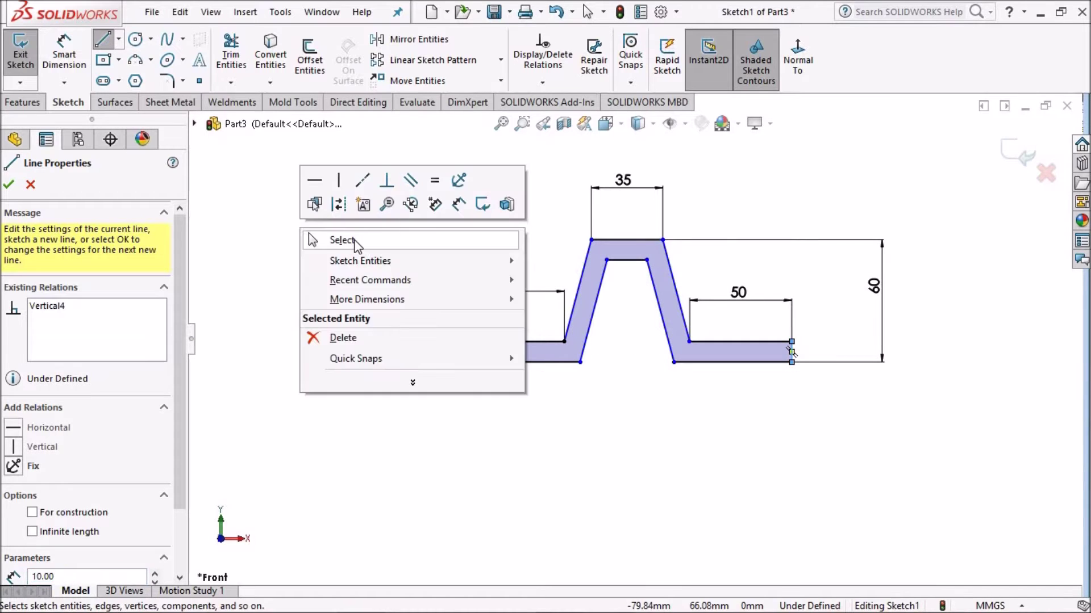
{"action": "left_click", "coordinate": [317, 247]}
{"action": "scroll", "coordinate": [625, 352], "scroll_direction": "up", "scroll_amount": 2}
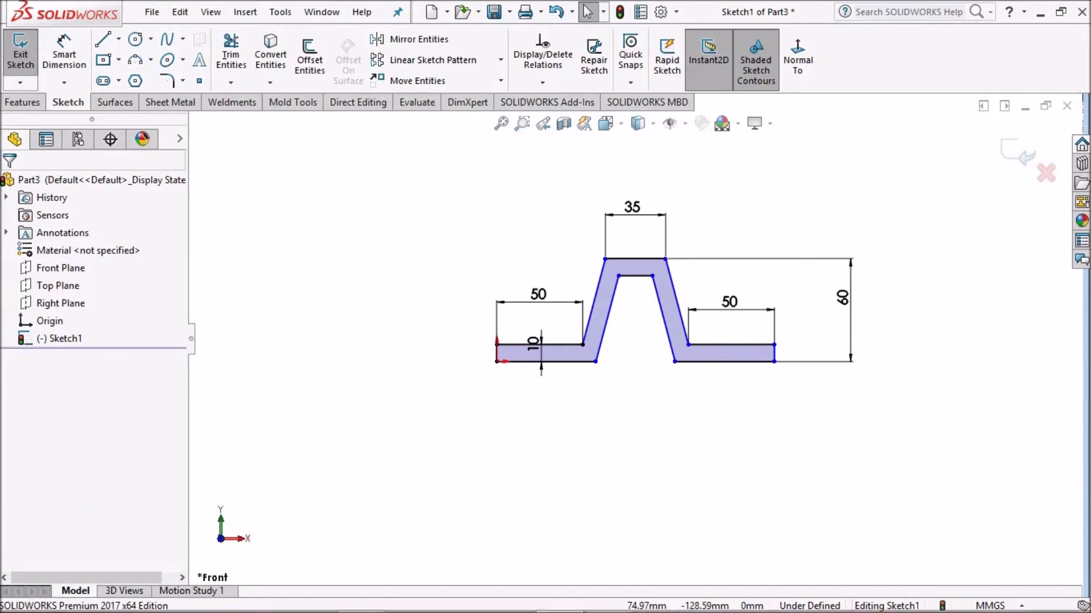
{"action": "left_click", "coordinate": [611, 601]}
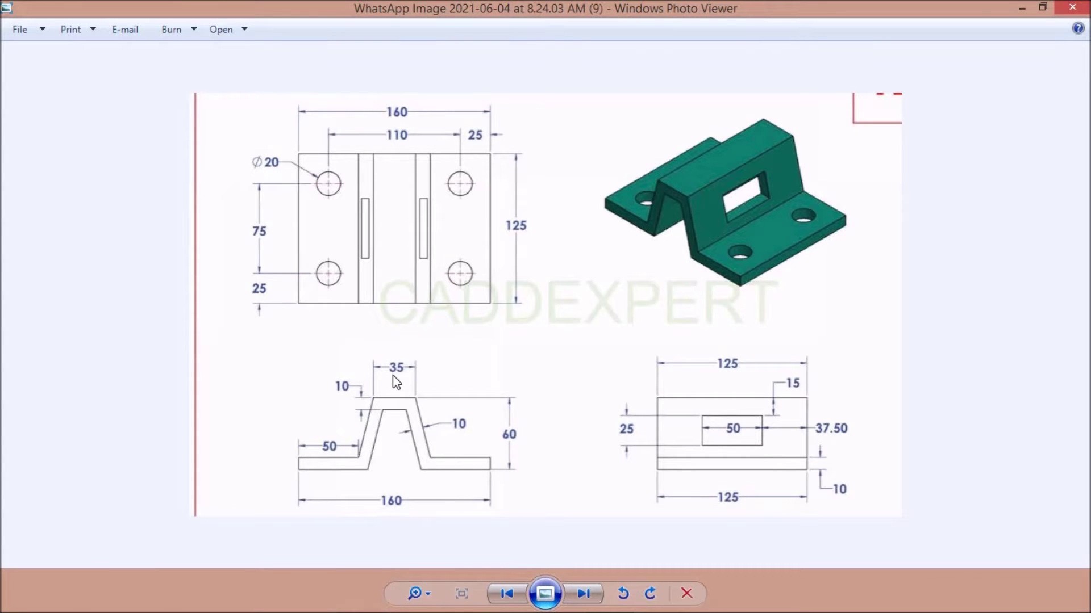
{"action": "left_click", "coordinate": [1022, 9]}
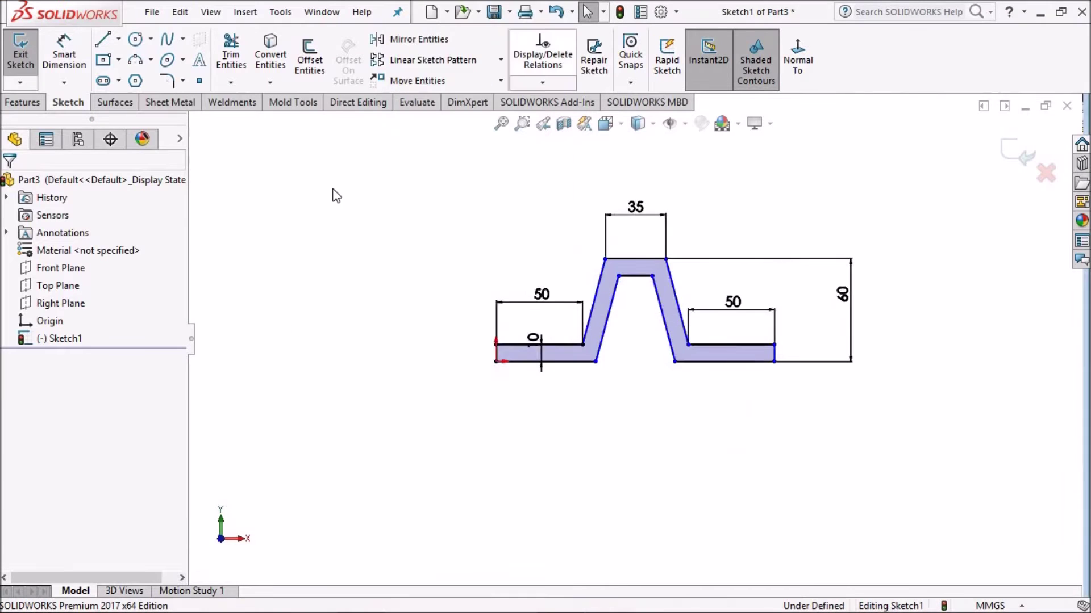
Extrude the closed hat profile 125 mm into Boss-Extrude1, viewed isometrically.
{"action": "key", "text": "ctrl+7"}
{"action": "left_click", "coordinate": [16, 105]}
{"action": "left_click", "coordinate": [27, 54]}
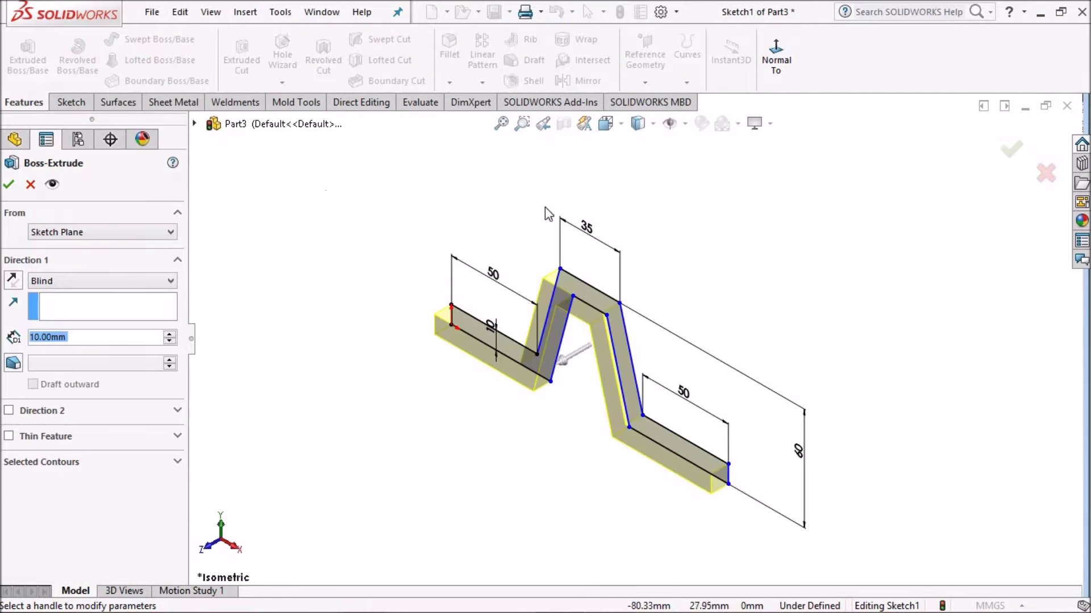
{"action": "middle_click_drag", "start_coordinate": [482, 202], "coordinate": [641, 219]}
{"action": "type", "text": "125"}
{"action": "key", "text": "Return"}
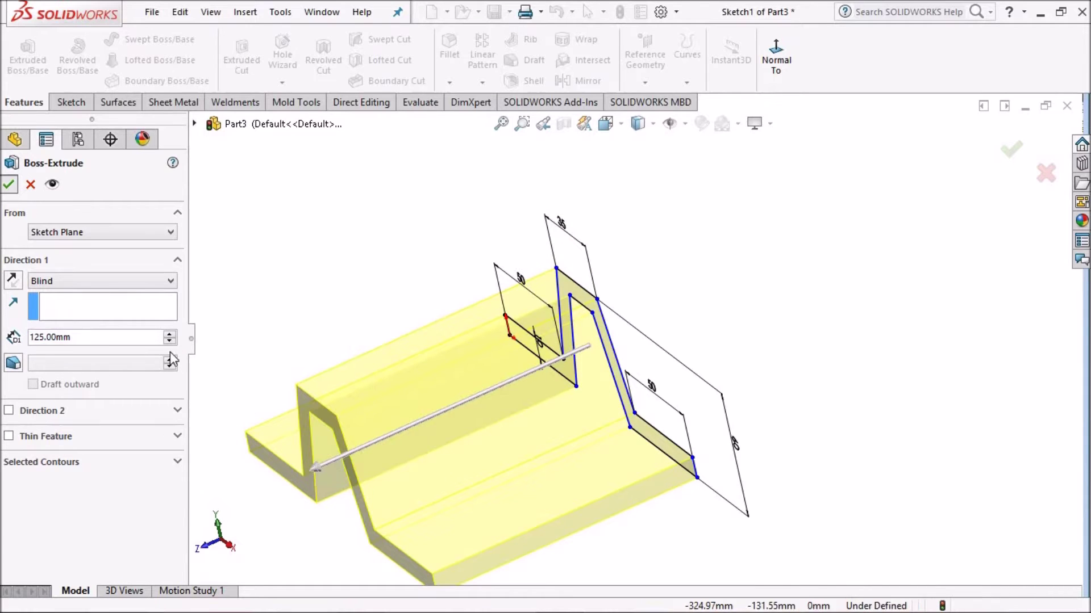
{"action": "key", "text": "Return"}
{"action": "middle_click_drag", "start_coordinate": [463, 415], "coordinate": [561, 449]}
{"action": "scroll", "coordinate": [511, 369], "scroll_direction": "up", "scroll_amount": 5}
{"action": "mouse_move", "coordinate": [487, 321]}
{"action": "middle_mouse_down"}
{"action": "mouse_move", "coordinate": [569, 517]}
{"action": "mouse_move", "coordinate": [436, 431]}
{"action": "mouse_move", "coordinate": [517, 419]}
{"action": "mouse_move", "coordinate": [558, 465]}
{"action": "mouse_move", "coordinate": [588, 366]}
{"action": "middle_mouse_up"}
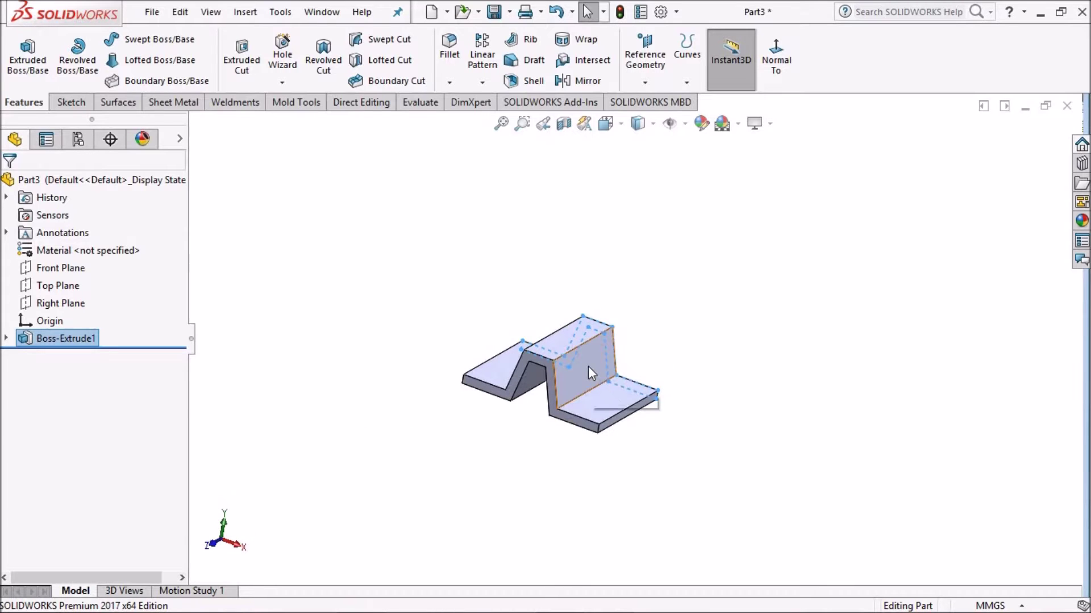
Start a sketch on the raised section's sloped face and draw a centre rectangle.
{"action": "left_click", "coordinate": [589, 366]}
{"action": "left_click", "coordinate": [659, 324]}
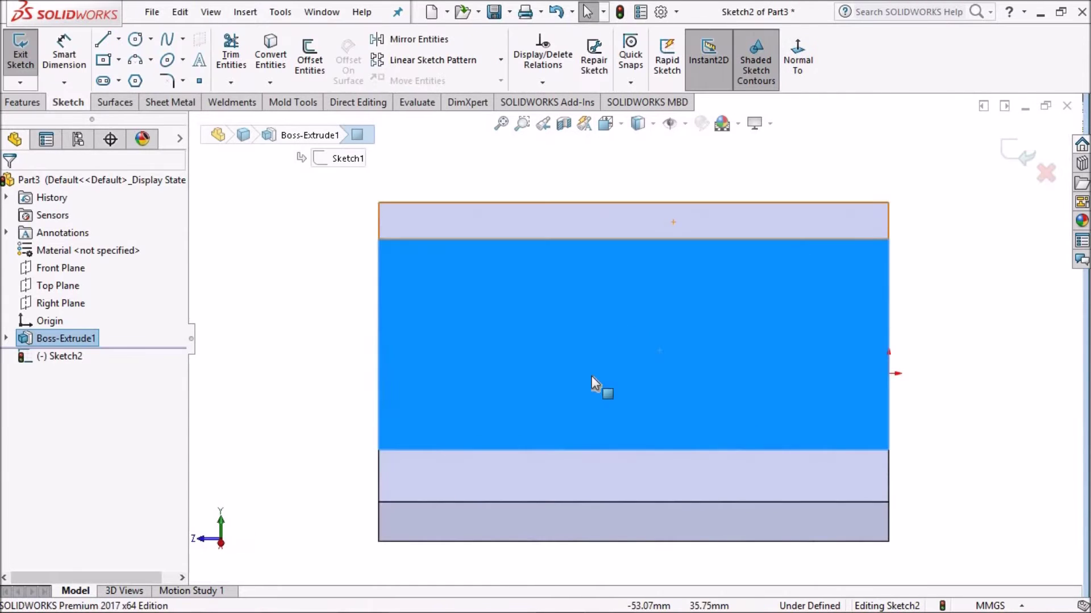
{"action": "left_click", "coordinate": [118, 60]}
{"action": "left_click", "coordinate": [148, 97]}
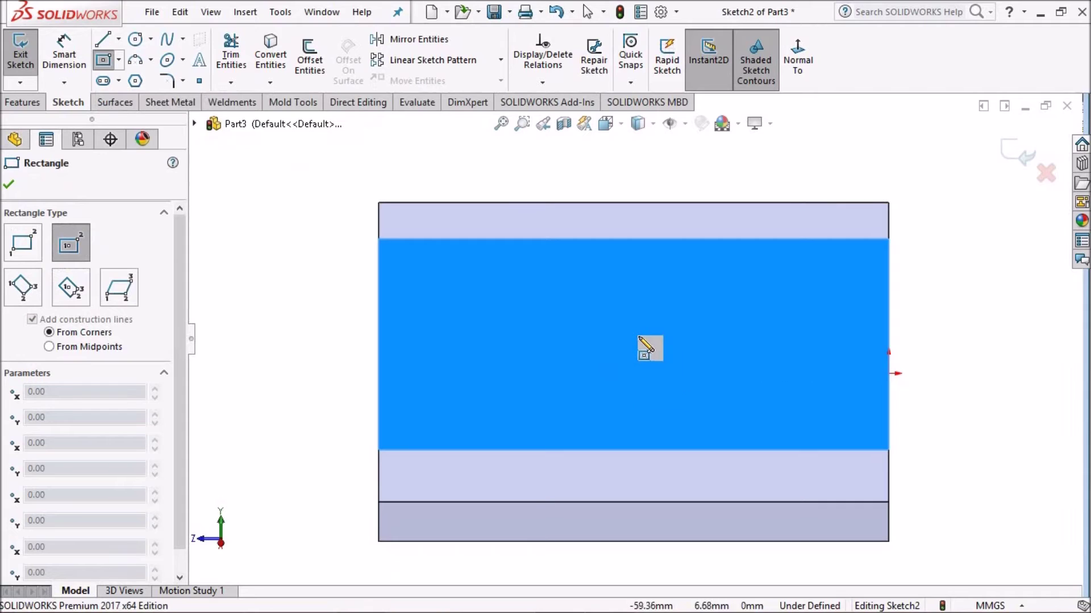
{"action": "left_click", "coordinate": [611, 331]}
{"action": "left_click", "coordinate": [666, 285]}
{"action": "right_click", "coordinate": [777, 144]}
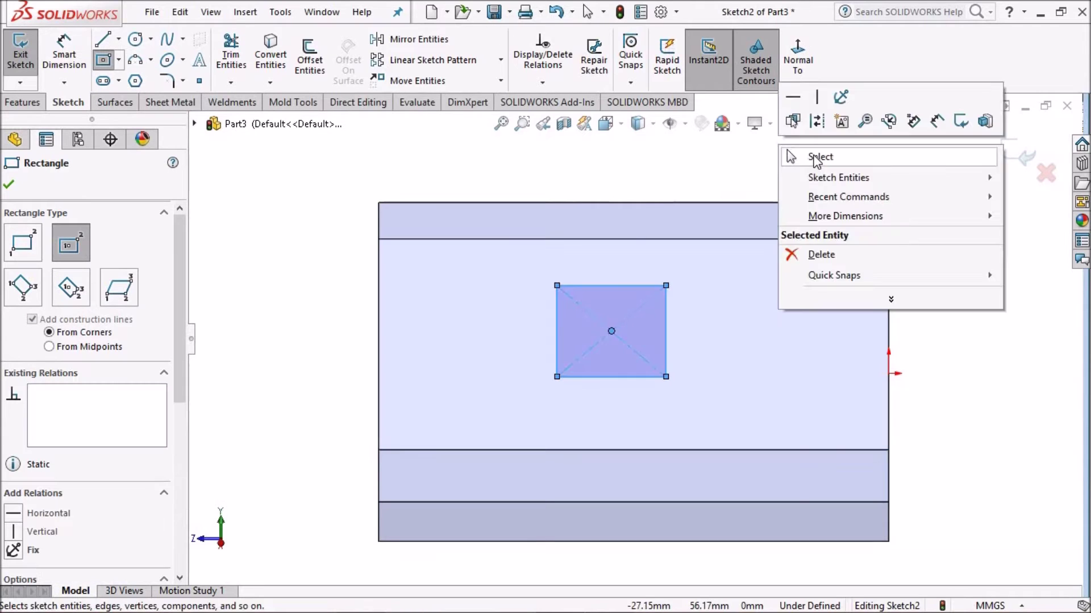
{"action": "left_click", "coordinate": [812, 155]}
Dimension the rectangle's width to 50 mm.
{"action": "key", "text": "d"}
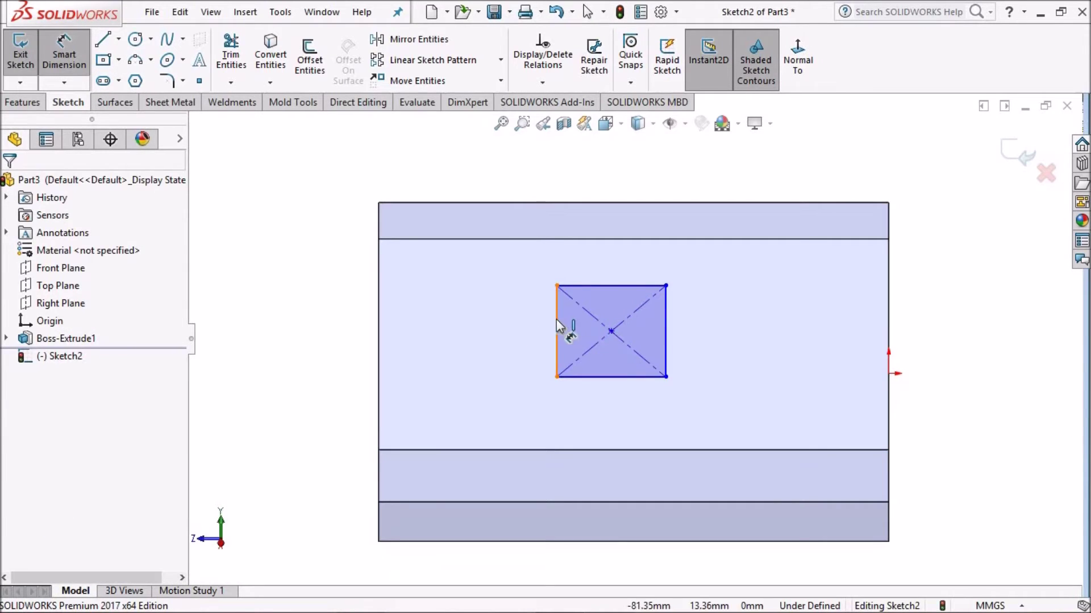
{"action": "left_click", "coordinate": [556, 319]}
{"action": "left_click", "coordinate": [667, 331]}
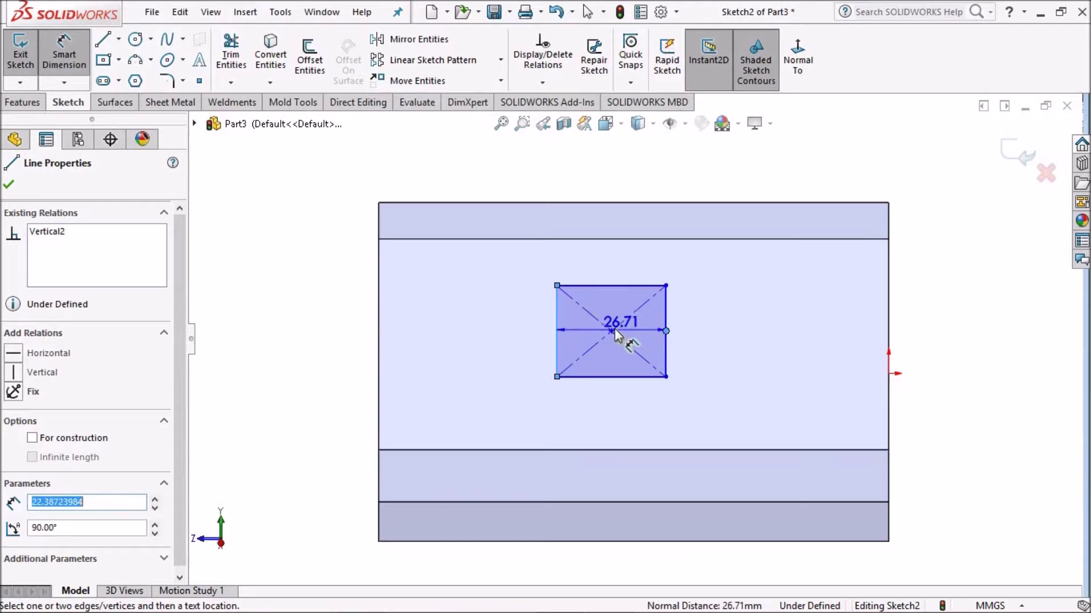
{"action": "left_click", "coordinate": [615, 329]}
{"action": "type", "text": "50"}
{"action": "key", "text": "Return"}
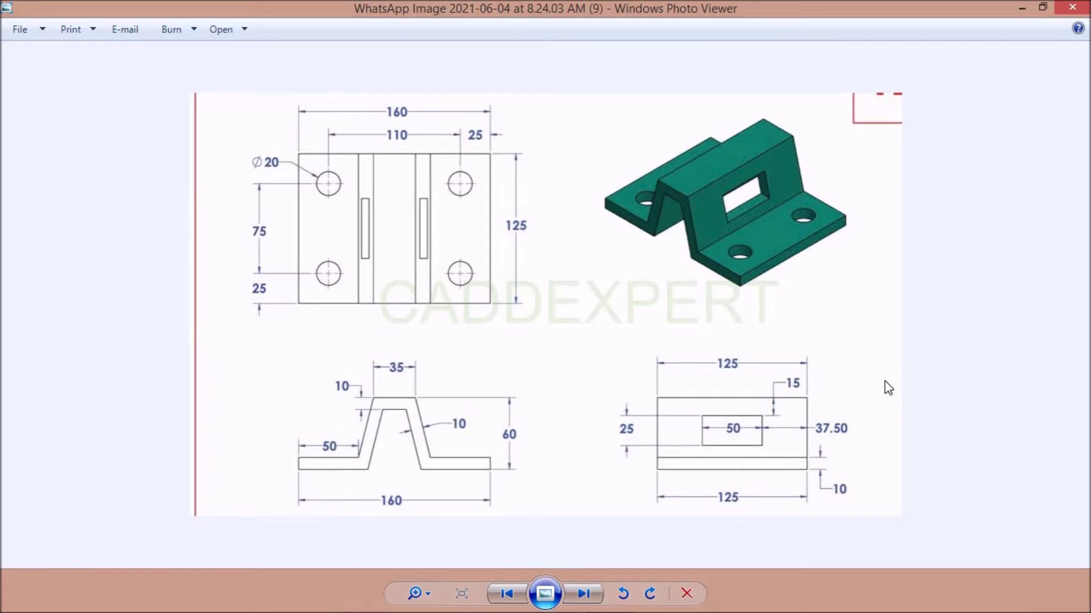
{"action": "left_click", "coordinate": [1026, 8]}
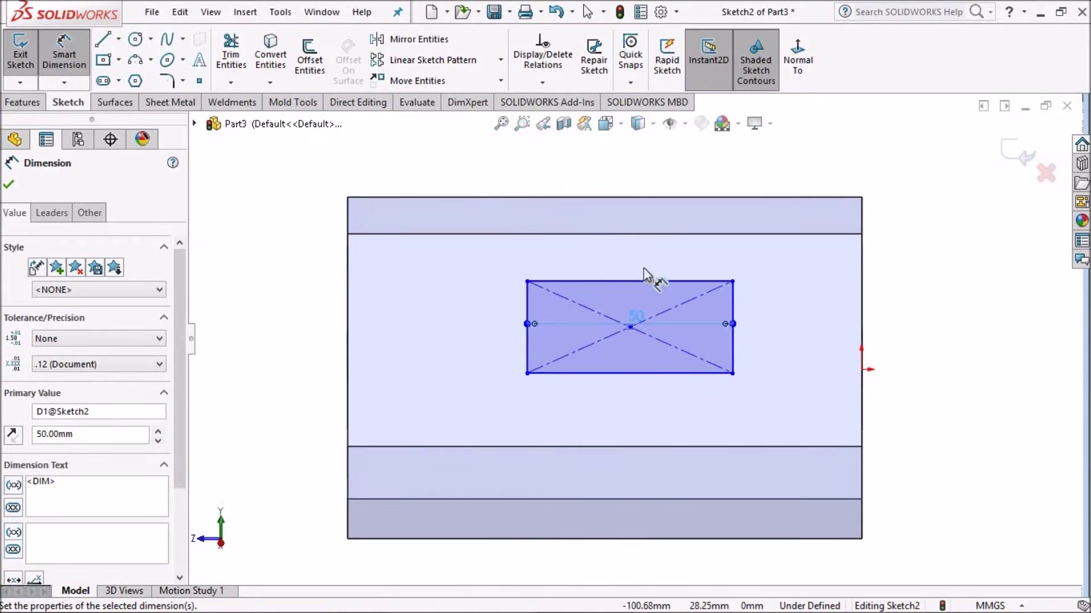
Place the rectangle 15 mm below the face's top edge and make it 25 mm tall.
{"action": "left_click", "coordinate": [653, 280]}
{"action": "left_click", "coordinate": [659, 234]}
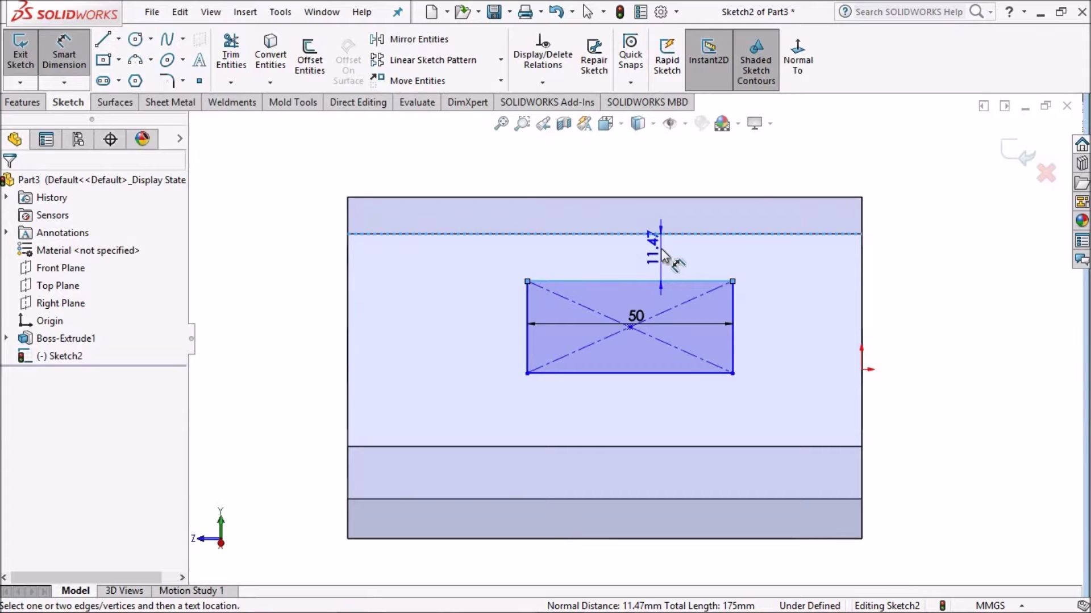
{"action": "left_click", "coordinate": [662, 253]}
{"action": "type", "text": "1"}
{"action": "key", "text": "Return"}
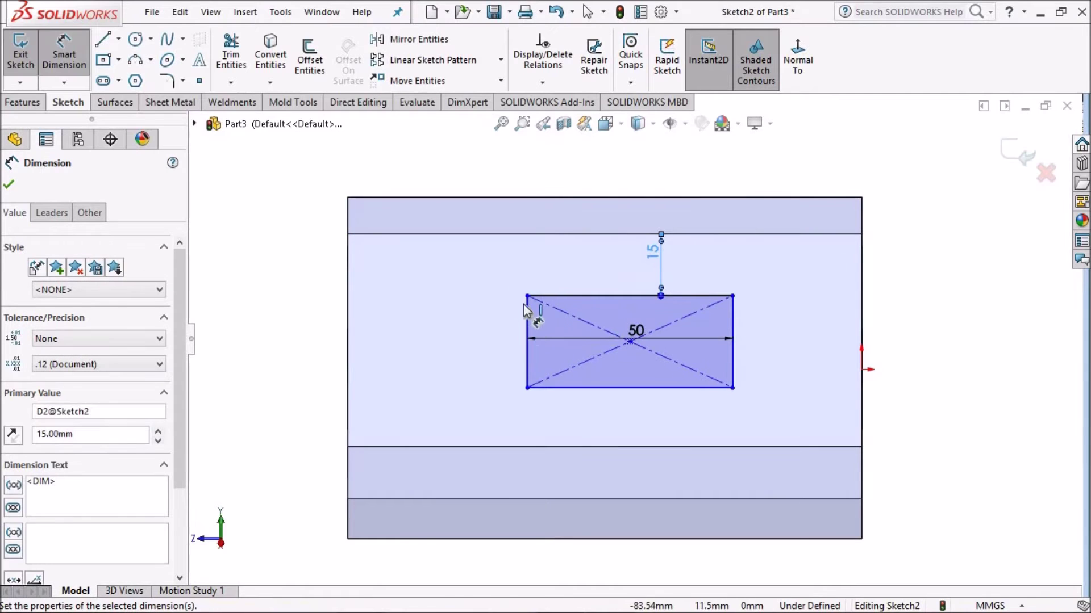
{"action": "left_click", "coordinate": [527, 322]}
{"action": "left_click", "coordinate": [476, 341]}
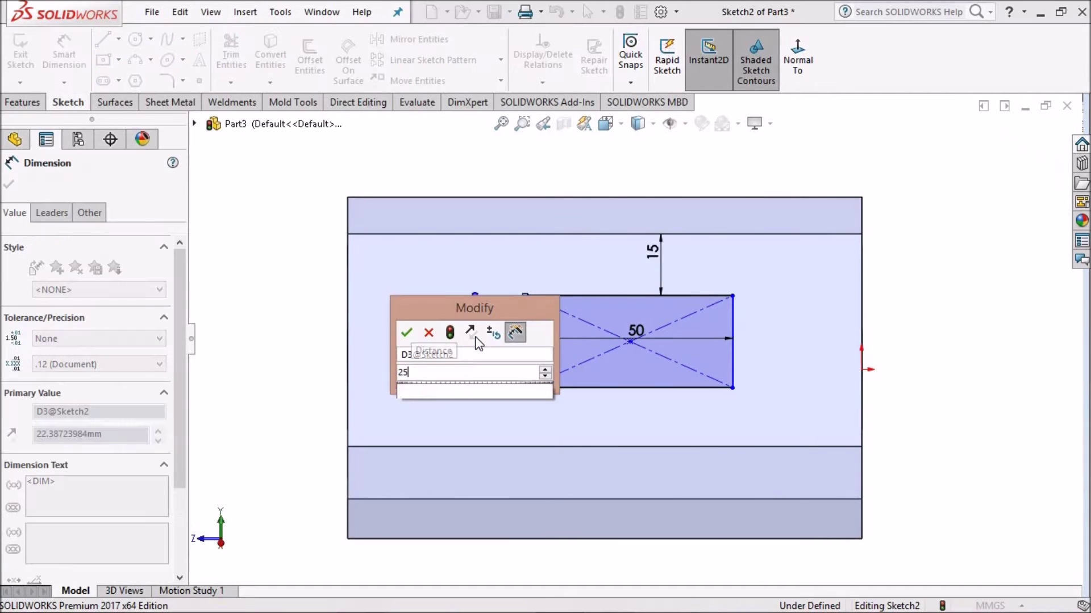
{"action": "type", "text": "25"}
{"action": "key", "text": "Return"}
Set the rectangle 37.50 mm from the face's right edge, fully defining it.
{"action": "left_click", "coordinate": [733, 323]}
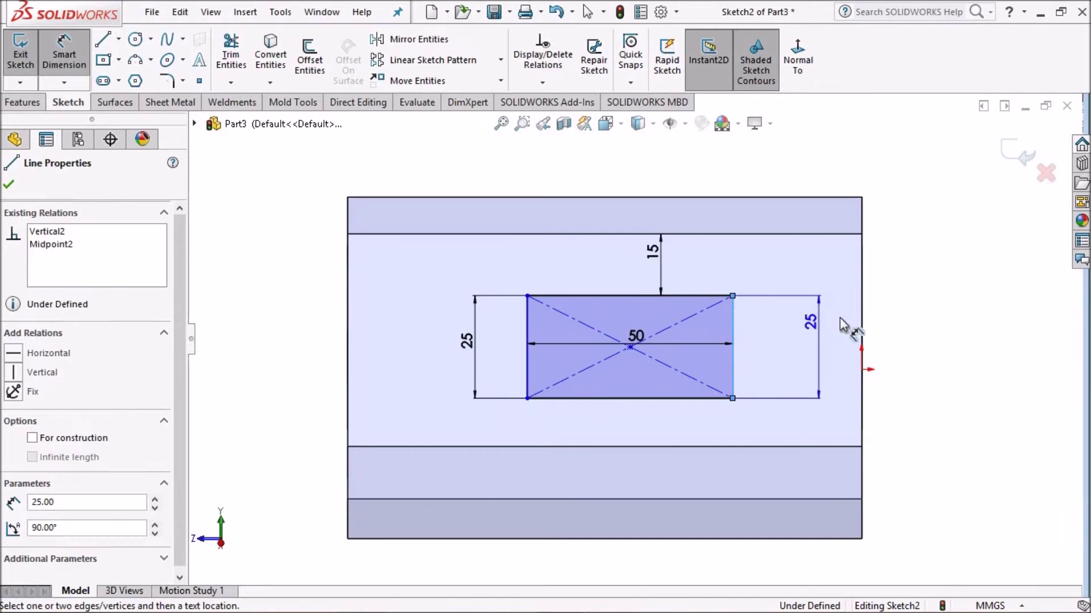
{"action": "left_click", "coordinate": [862, 321]}
{"action": "left_click", "coordinate": [797, 324]}
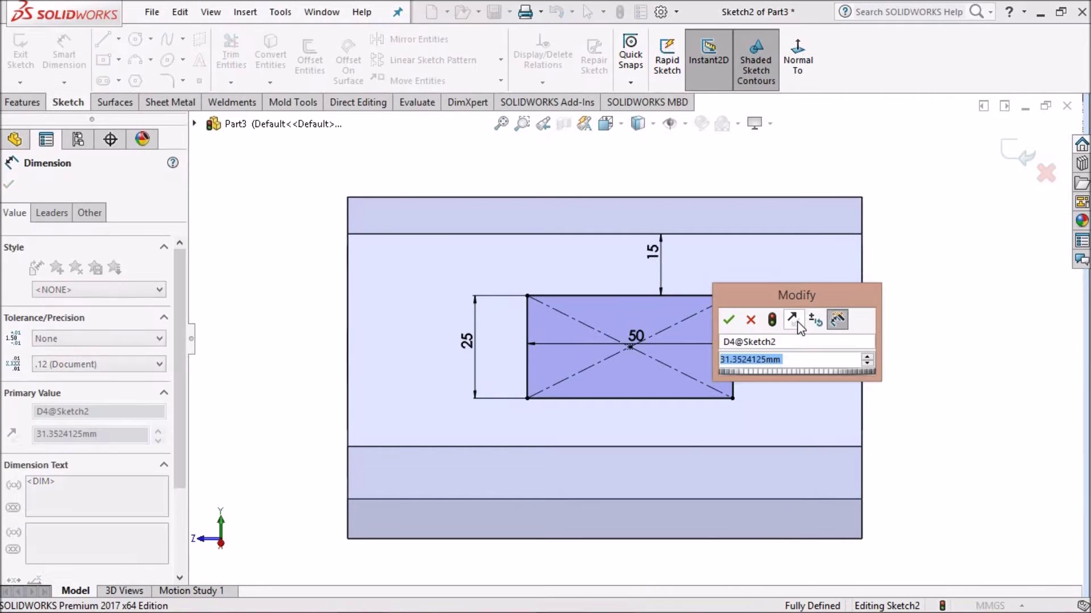
{"action": "type", "text": "37.5"}
{"action": "key", "text": "Return"}
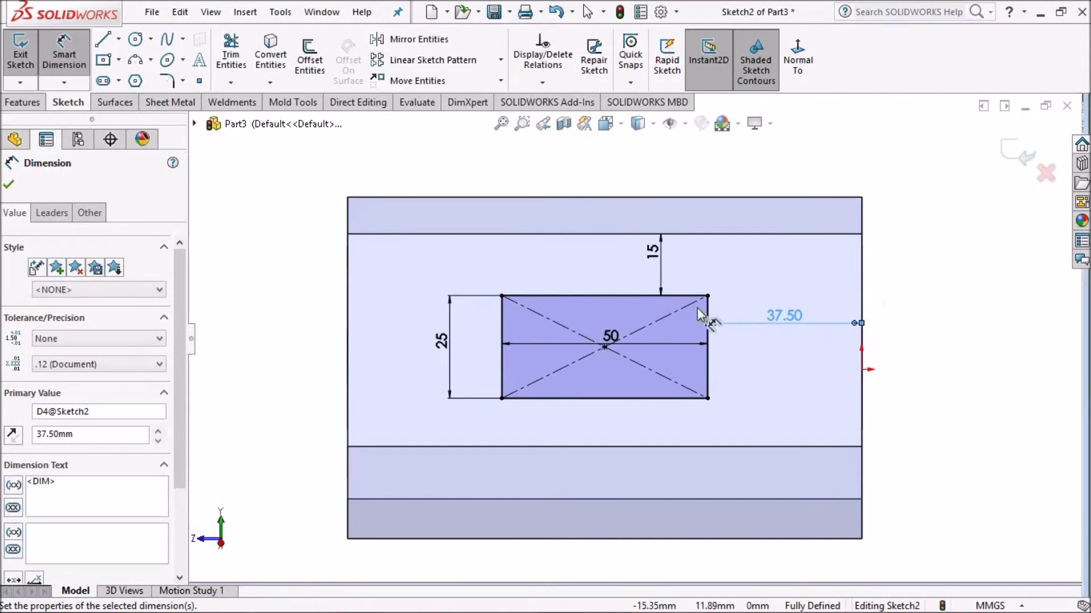
{"action": "key", "text": "Escape"}
{"action": "scroll", "coordinate": [566, 343], "scroll_direction": "down", "scroll_amount": 3}
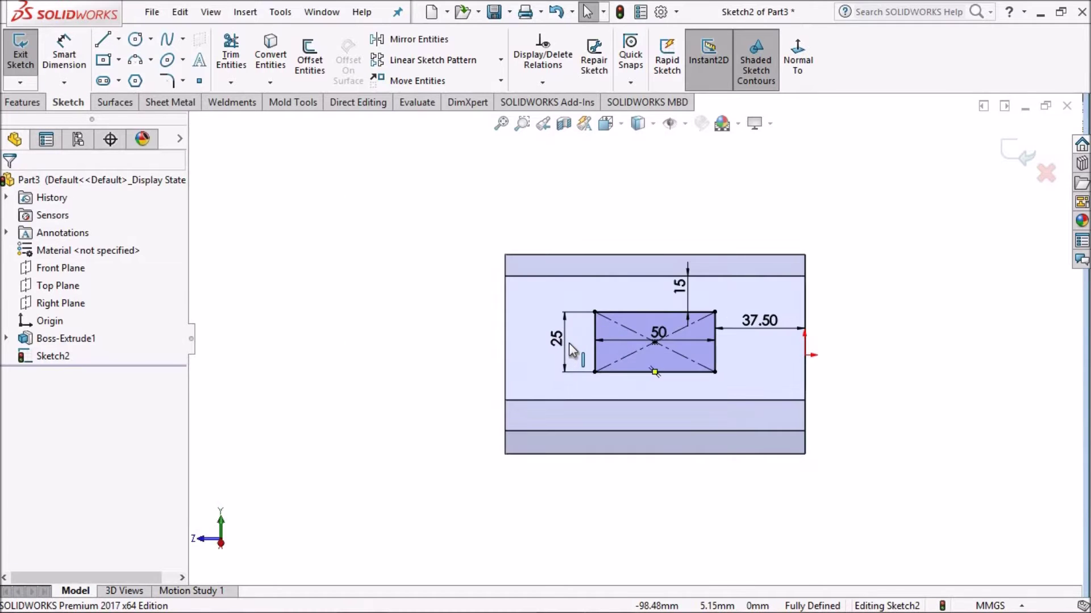
{"action": "key", "text": "space"}
Set up a Cut-Extrude of the rectangle ending Up To Surface at the chosen face, checking the reference drawing.
{"action": "left_click", "coordinate": [706, 55]}
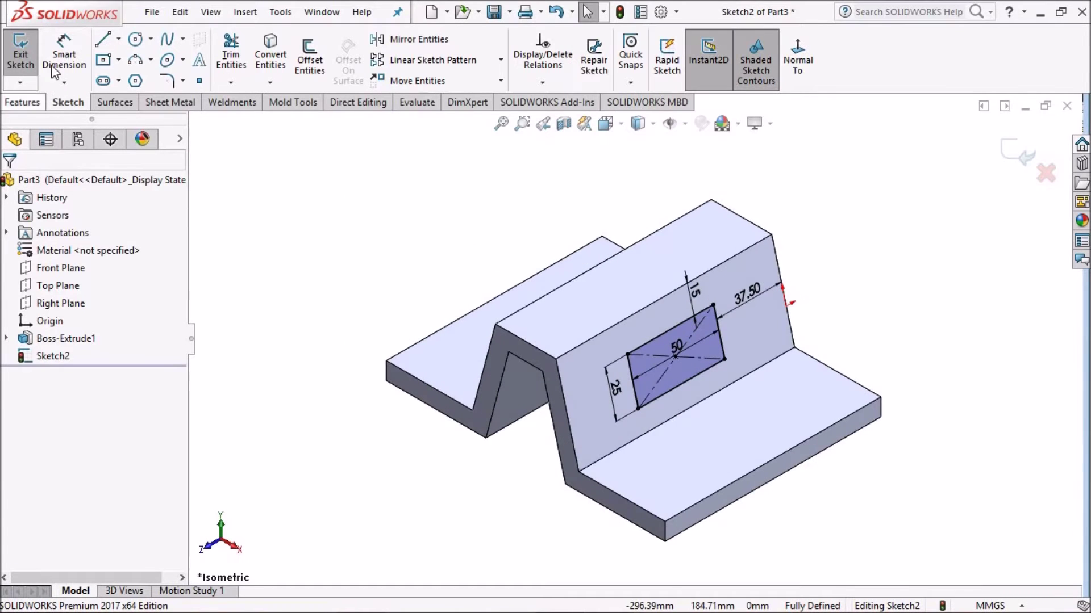
{"action": "left_click", "coordinate": [27, 104]}
{"action": "left_click", "coordinate": [239, 60]}
{"action": "mouse_move", "coordinate": [365, 224]}
{"action": "middle_mouse_down"}
{"action": "mouse_move", "coordinate": [379, 240]}
{"action": "mouse_move", "coordinate": [370, 204]}
{"action": "mouse_move", "coordinate": [307, 219]}
{"action": "middle_mouse_up"}
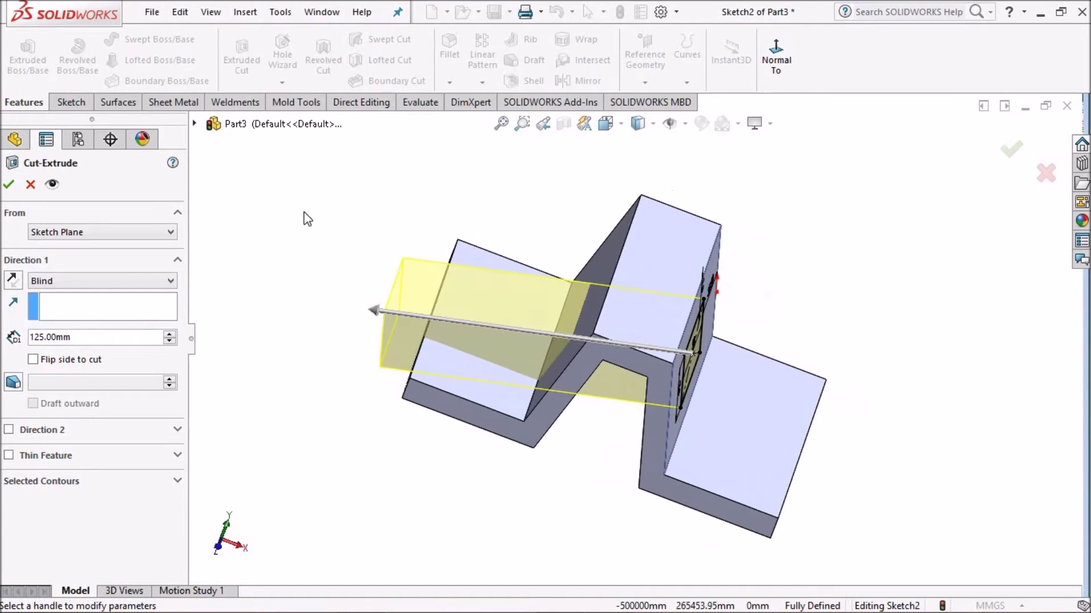
{"action": "left_click", "coordinate": [111, 278]}
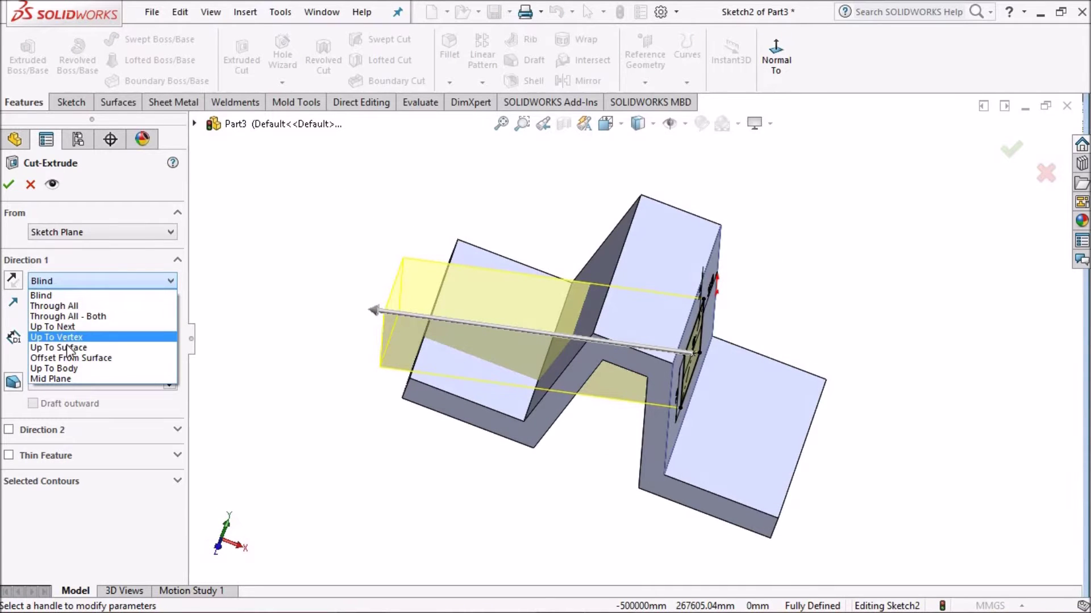
{"action": "left_click", "coordinate": [67, 348]}
{"action": "mouse_move", "coordinate": [577, 294]}
{"action": "middle_mouse_down"}
{"action": "mouse_move", "coordinate": [565, 233]}
{"action": "mouse_move", "coordinate": [552, 248]}
{"action": "middle_mouse_up"}
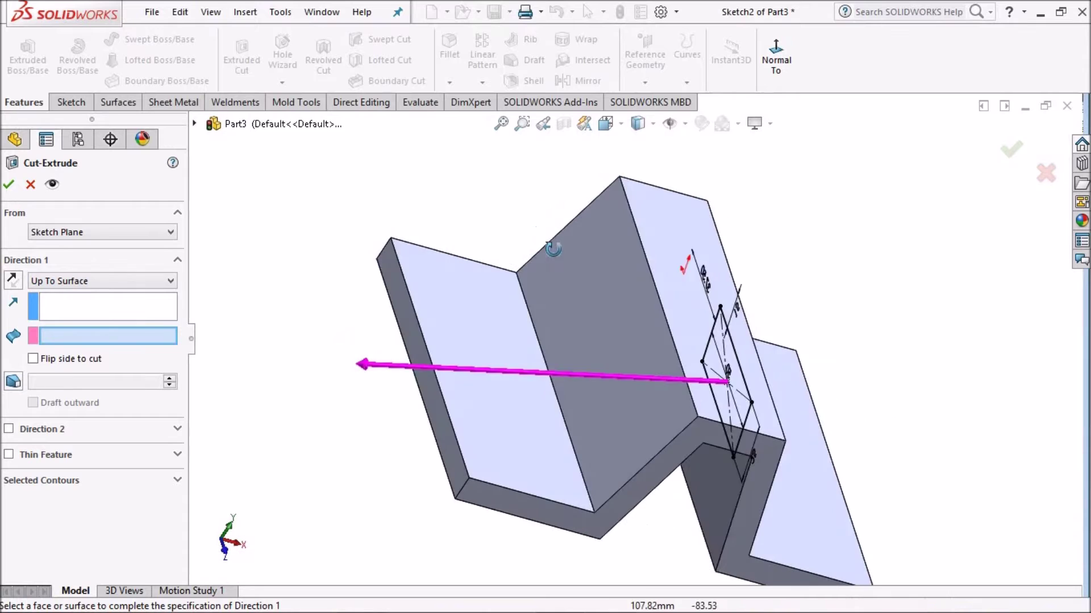
{"action": "left_click", "coordinate": [590, 309]}
{"action": "mouse_move", "coordinate": [830, 280]}
{"action": "middle_mouse_down"}
{"action": "mouse_move", "coordinate": [799, 220]}
{"action": "mouse_move", "coordinate": [734, 207]}
{"action": "mouse_move", "coordinate": [762, 202]}
{"action": "mouse_move", "coordinate": [814, 247]}
{"action": "middle_mouse_up"}
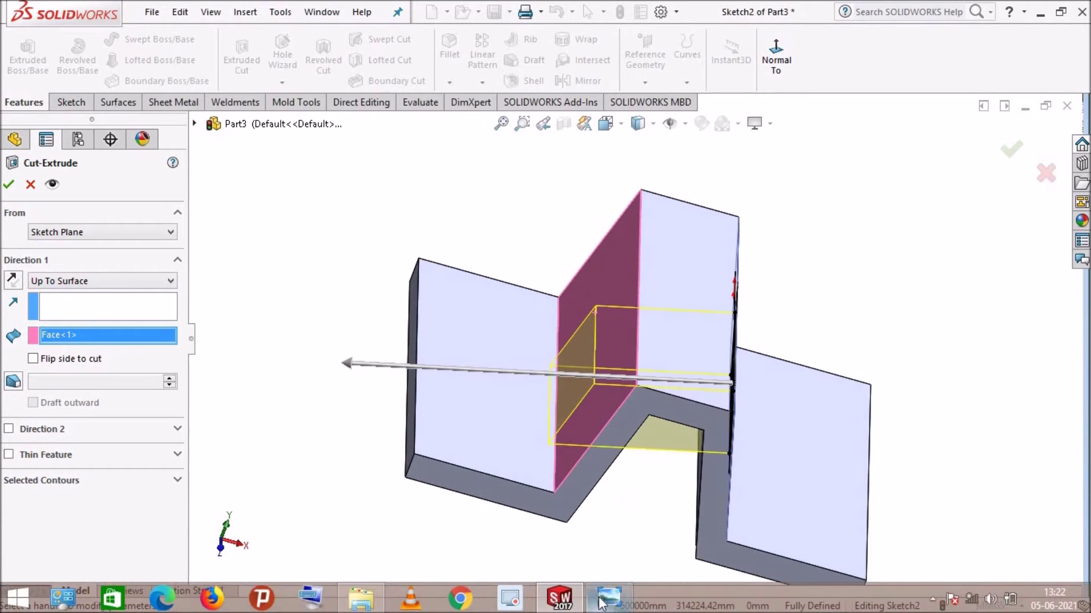
{"action": "left_click", "coordinate": [604, 599]}
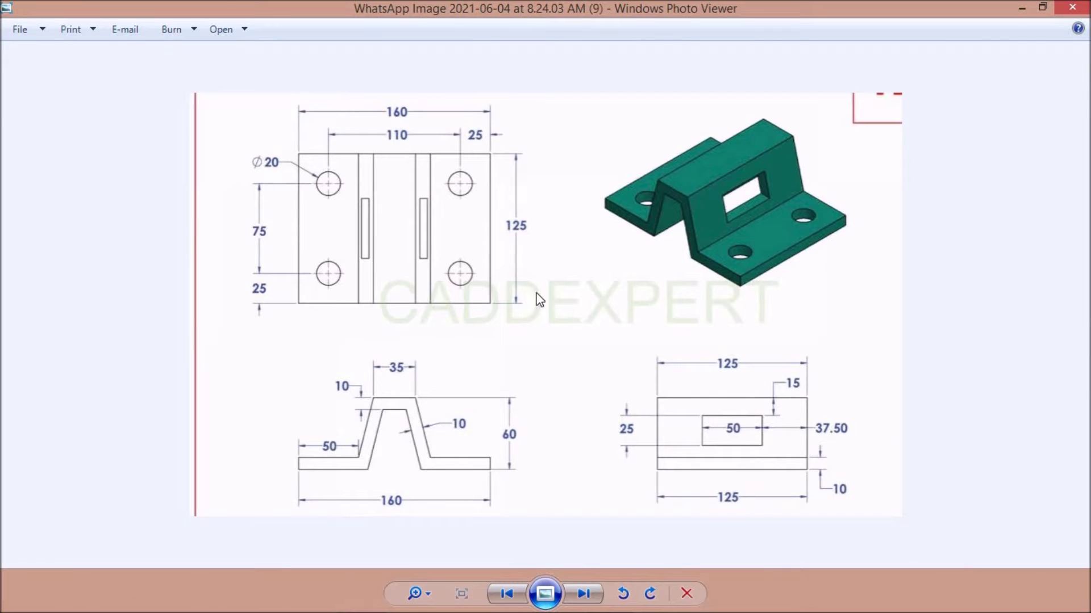
{"action": "left_click", "coordinate": [1020, 9]}
Change the cut's stopping face to the inner notch face and accept Cut-Extrude1.
{"action": "mouse_move", "coordinate": [586, 361]}
{"action": "middle_mouse_down"}
{"action": "mouse_move", "coordinate": [654, 432]}
{"action": "mouse_move", "coordinate": [625, 326]}
{"action": "middle_mouse_up"}
{"action": "scroll", "coordinate": [623, 326], "scroll_direction": "down", "scroll_amount": 3}
{"action": "scroll", "coordinate": [622, 326], "scroll_direction": "up", "scroll_amount": 3}
{"action": "middle_click_drag", "start_coordinate": [583, 398], "coordinate": [609, 401]}
{"action": "scroll", "coordinate": [636, 415], "scroll_direction": "down", "scroll_amount": 5}
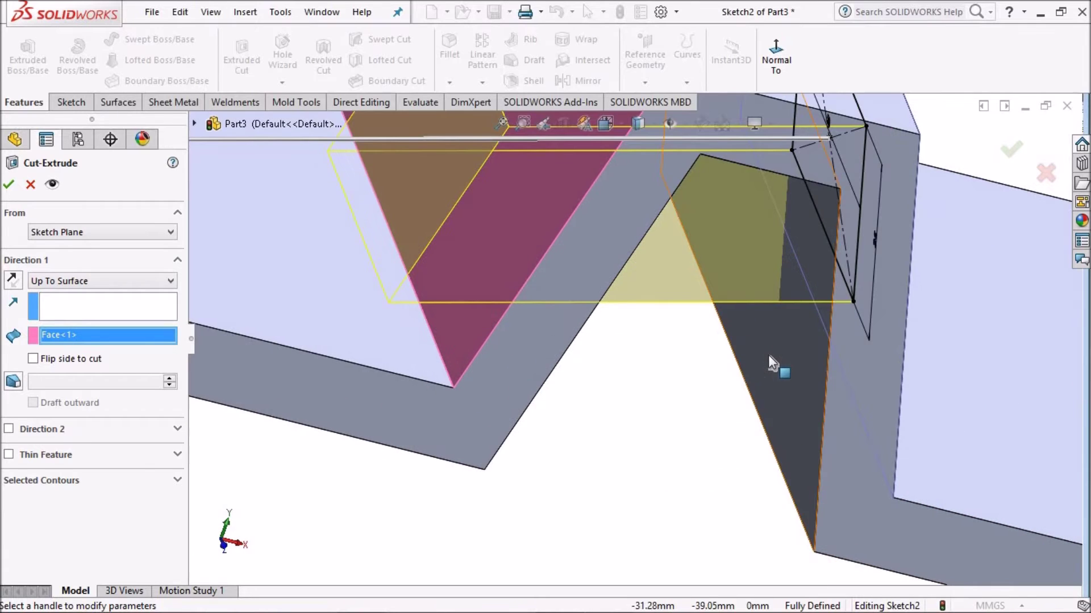
{"action": "right_click", "coordinate": [125, 338]}
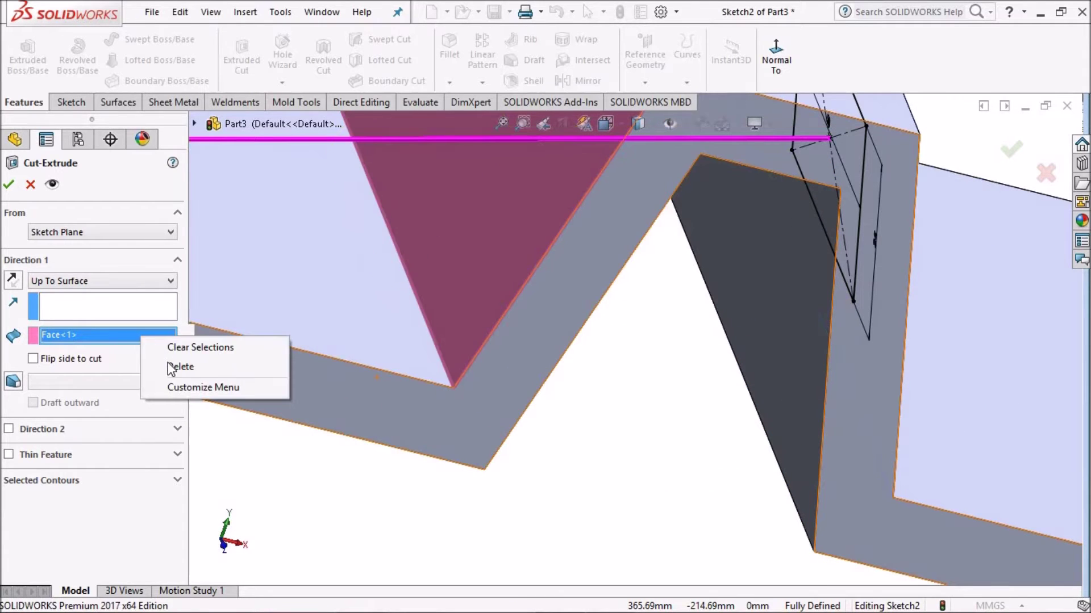
{"action": "left_click", "coordinate": [201, 348]}
{"action": "left_click", "coordinate": [768, 453]}
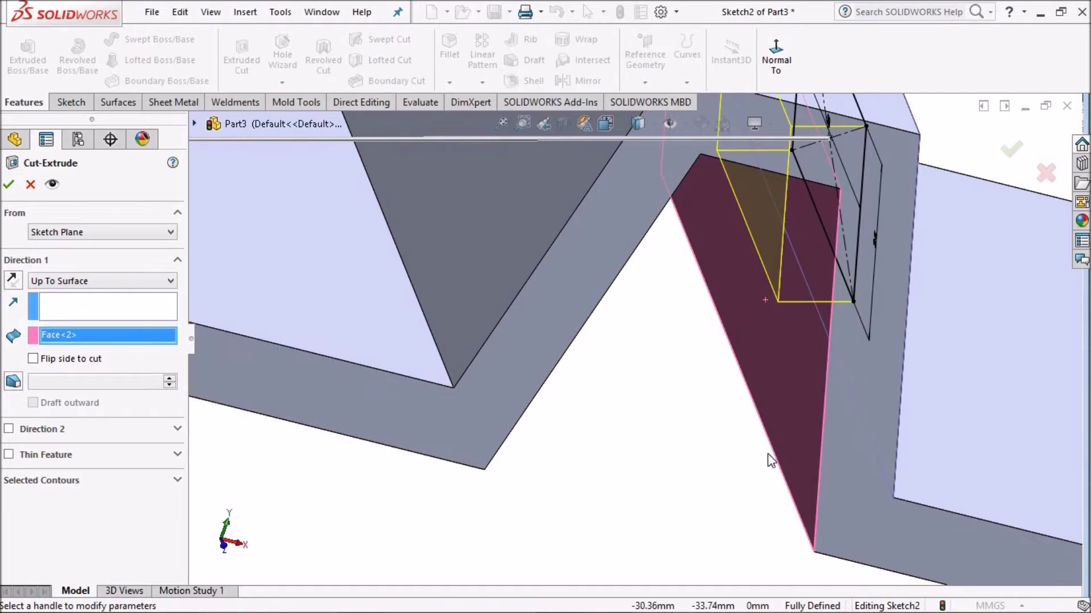
{"action": "scroll", "coordinate": [739, 397], "scroll_direction": "up", "scroll_amount": 5}
{"action": "key", "text": "Return"}
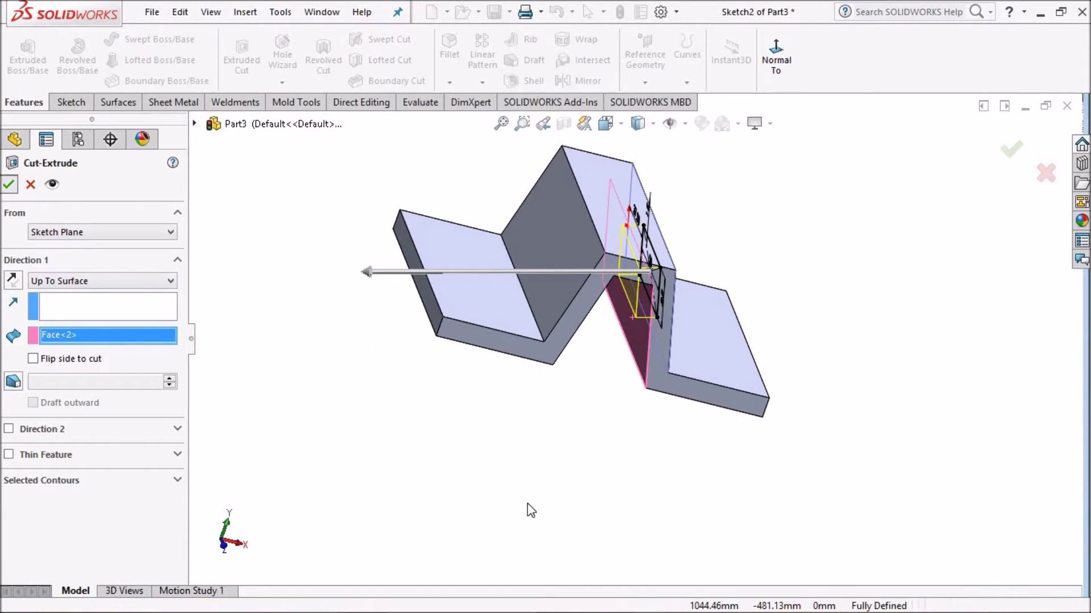
{"action": "mouse_move", "coordinate": [513, 458]}
{"action": "middle_mouse_down"}
{"action": "mouse_move", "coordinate": [566, 448]}
{"action": "mouse_move", "coordinate": [567, 421]}
{"action": "middle_mouse_up"}
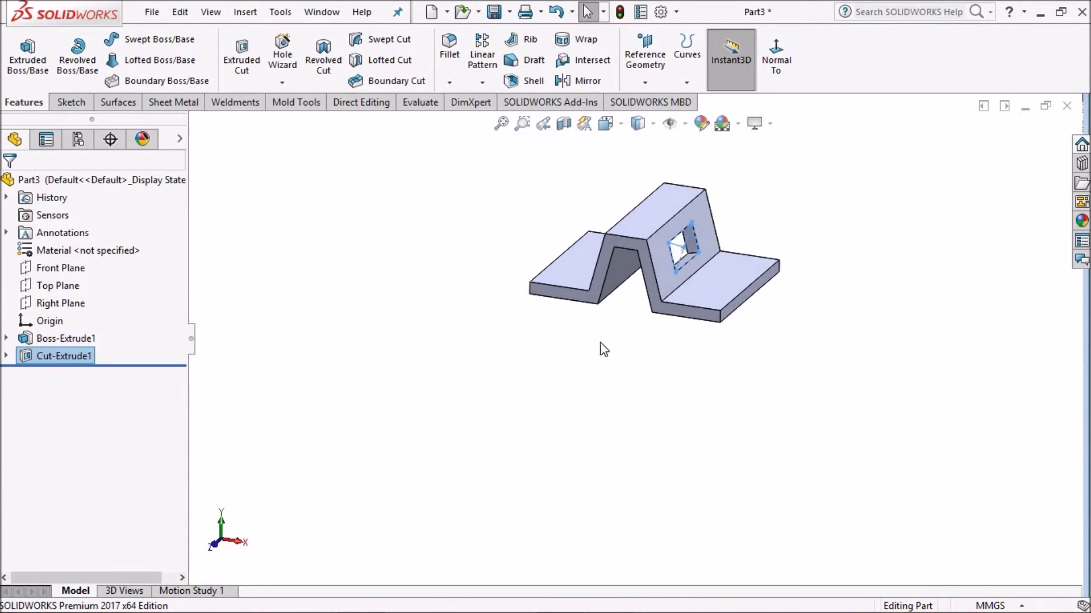
Start a new sketch on the bracket's hat-shaped end face.
{"action": "middle_click_drag", "start_coordinate": [622, 345], "coordinate": [649, 384]}
{"action": "left_click", "coordinate": [784, 72]}
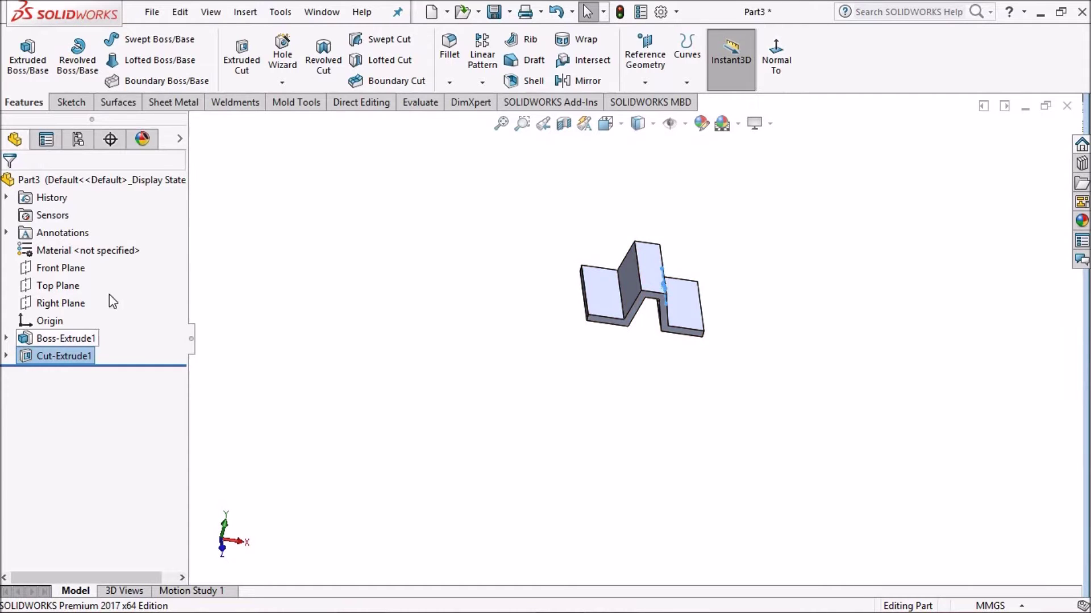
{"action": "scroll", "coordinate": [649, 322], "scroll_direction": "down", "scroll_amount": 3}
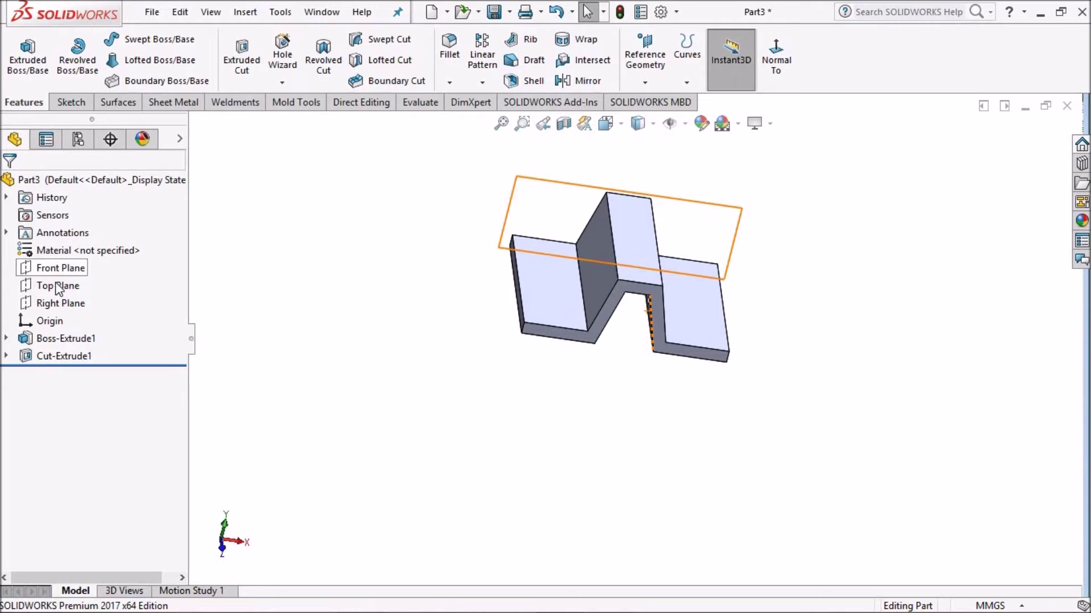
{"action": "left_click", "coordinate": [61, 303]}
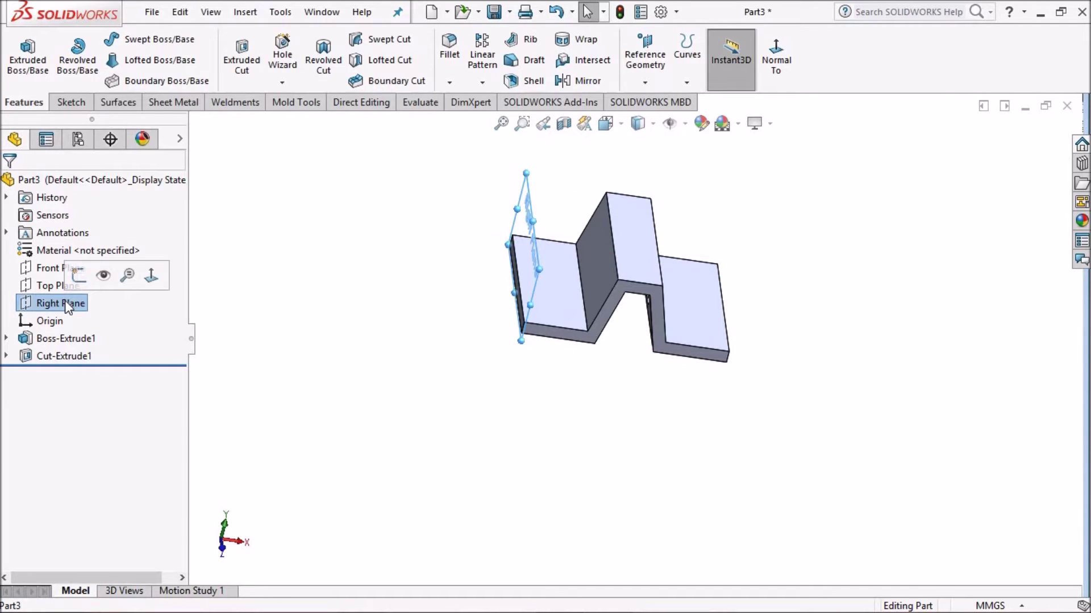
{"action": "left_click", "coordinate": [261, 253]}
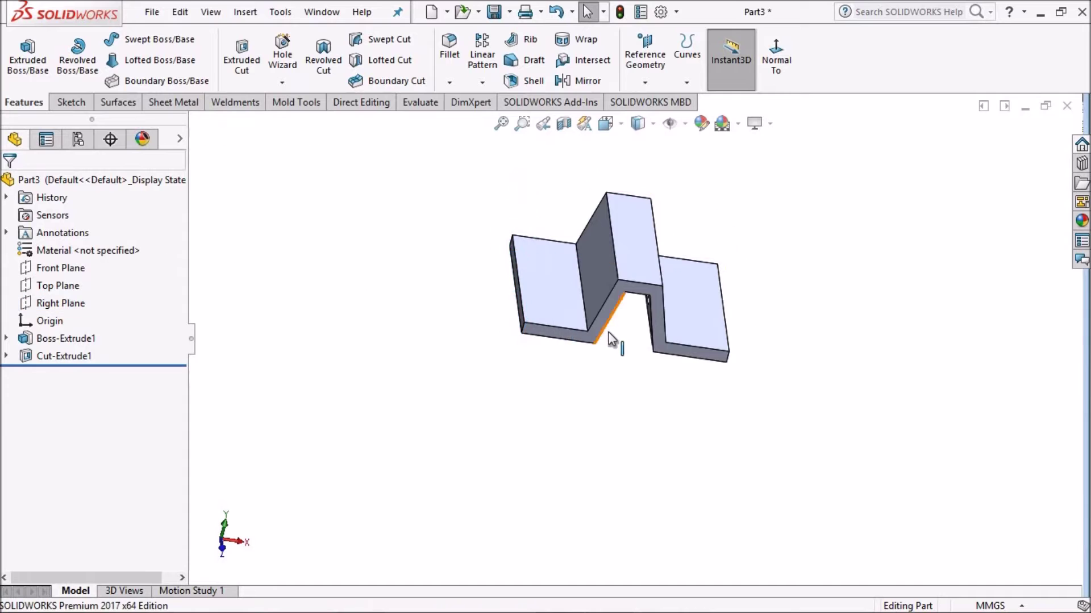
{"action": "middle_click_drag", "start_coordinate": [616, 343], "coordinate": [638, 295]}
{"action": "left_click", "coordinate": [659, 282]}
{"action": "left_click", "coordinate": [694, 243]}
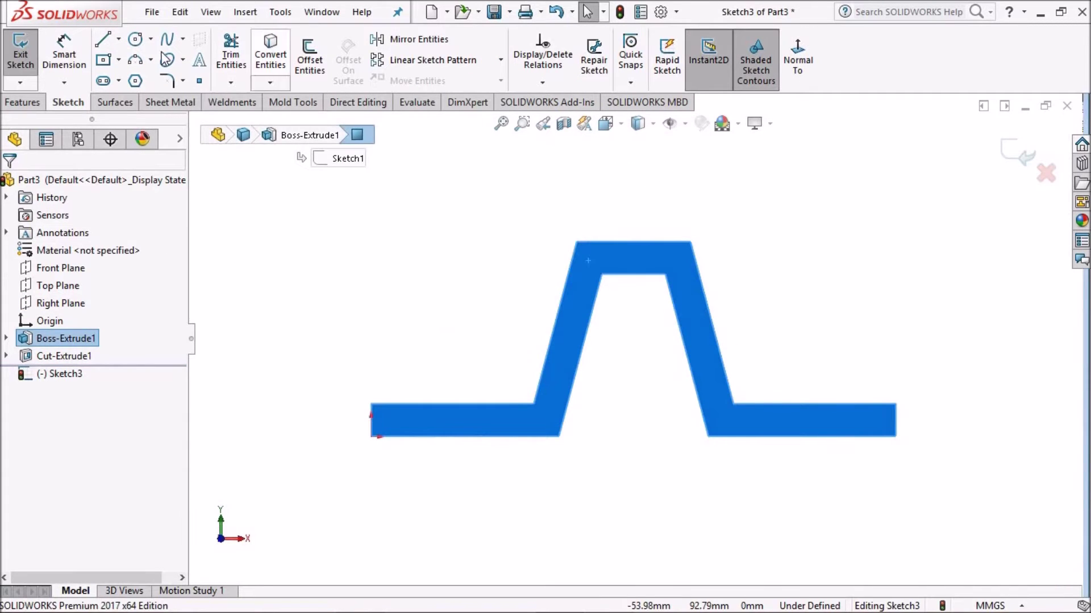
Draw a vertical line down from the top edge's midpoint of the end face.
{"action": "left_click", "coordinate": [103, 41]}
{"action": "left_click_drag", "start_coordinate": [634, 243], "coordinate": [634, 461]}
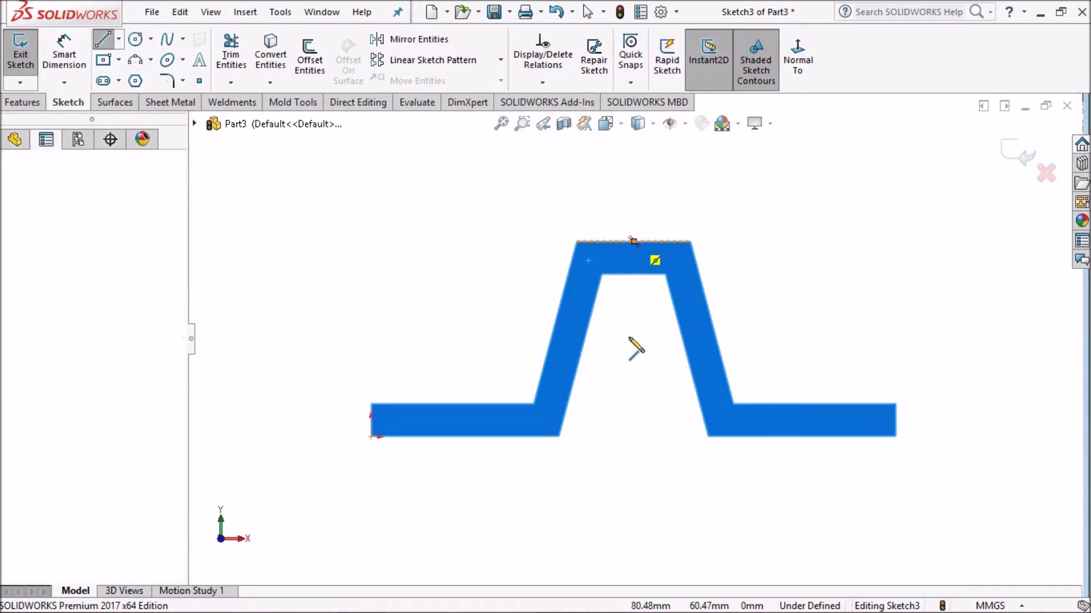
{"action": "right_click", "coordinate": [480, 238]}
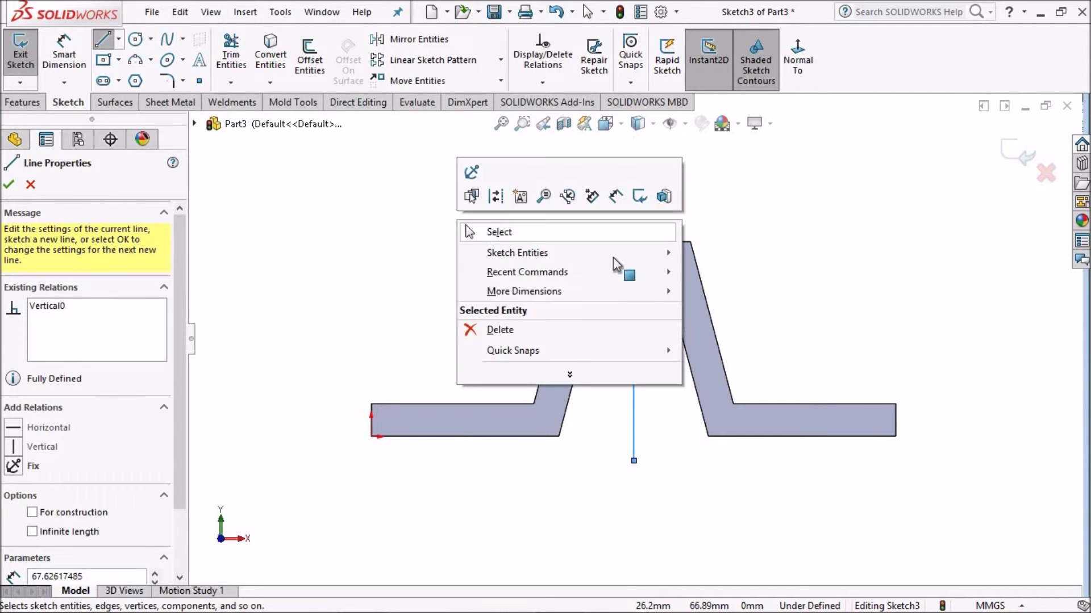
{"action": "left_click", "coordinate": [487, 231]}
{"action": "mouse_move", "coordinate": [1015, 379]}
{"action": "middle_mouse_down"}
{"action": "mouse_move", "coordinate": [820, 319]}
{"action": "mouse_move", "coordinate": [447, 86]}
{"action": "middle_mouse_up"}
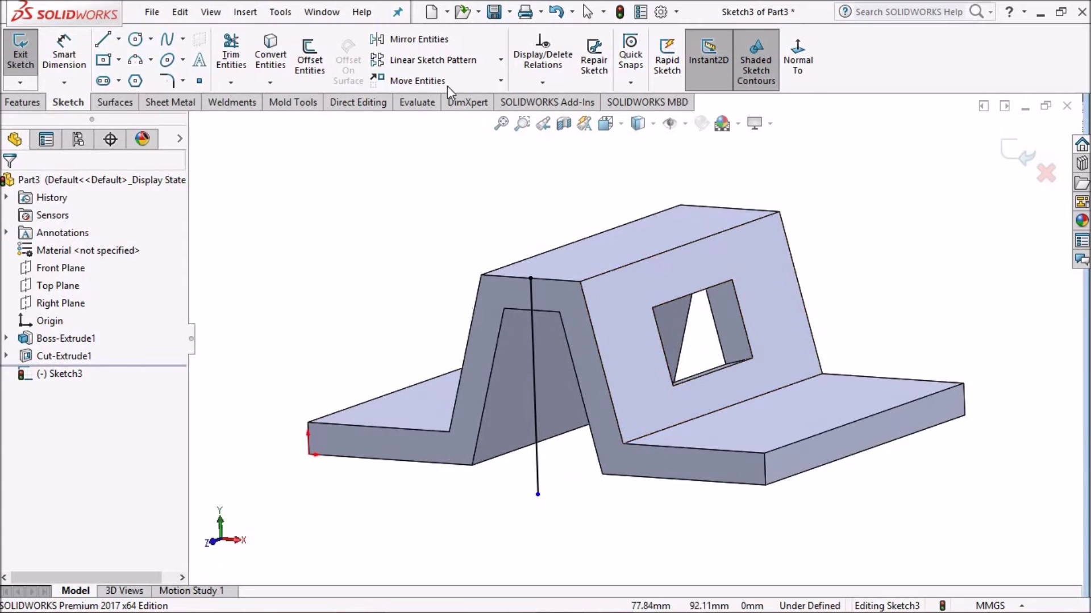
Attempt a Mirror Entities about the vertical line, then cancel it.
{"action": "left_click", "coordinate": [417, 40]}
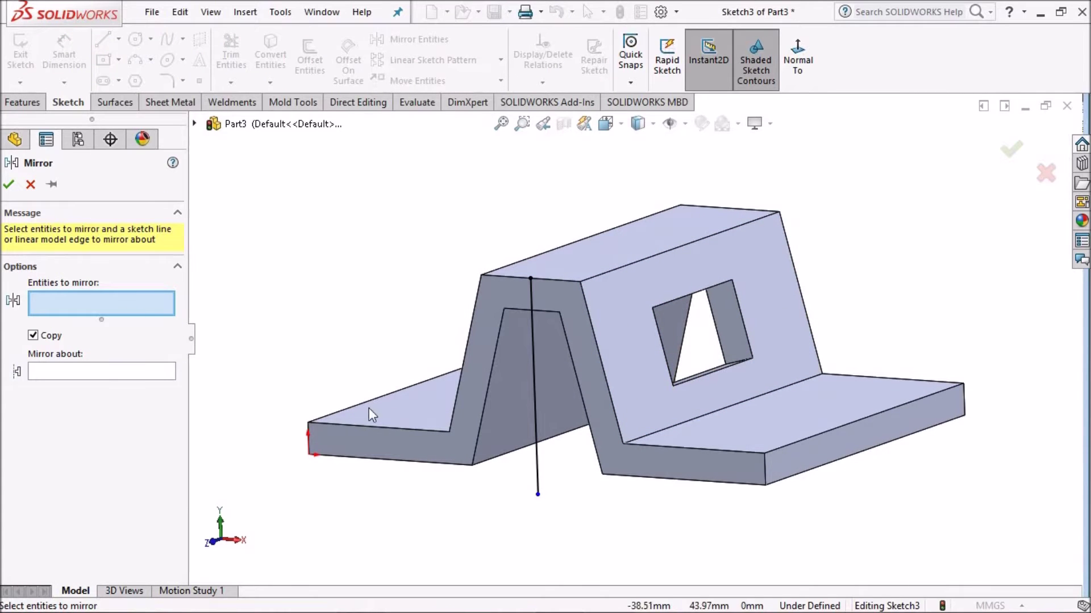
{"action": "left_click", "coordinate": [195, 124]}
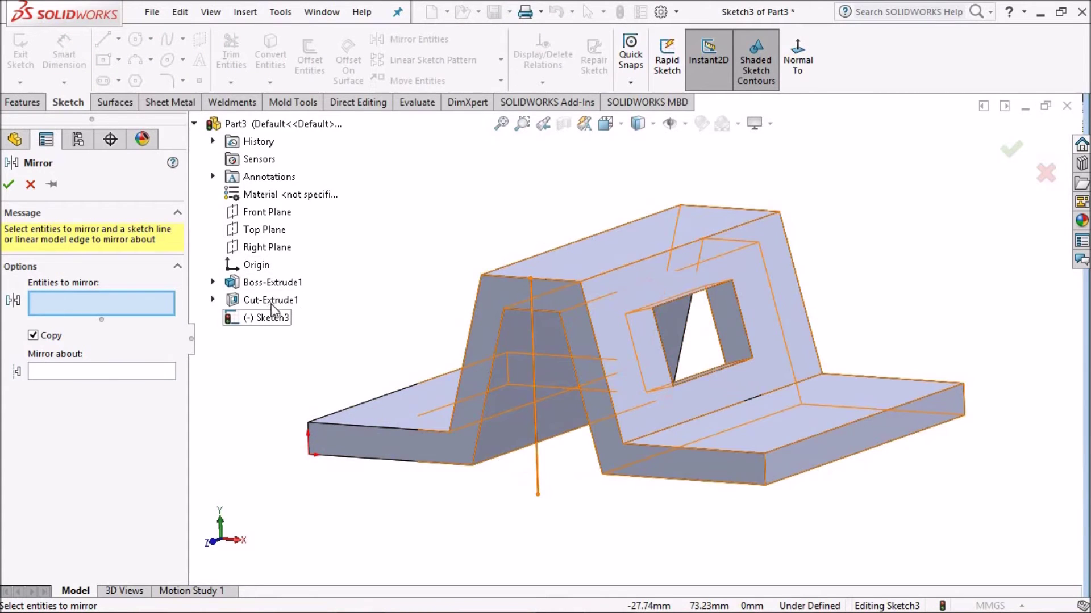
{"action": "middle_click_drag", "start_coordinate": [410, 202], "coordinate": [433, 217]}
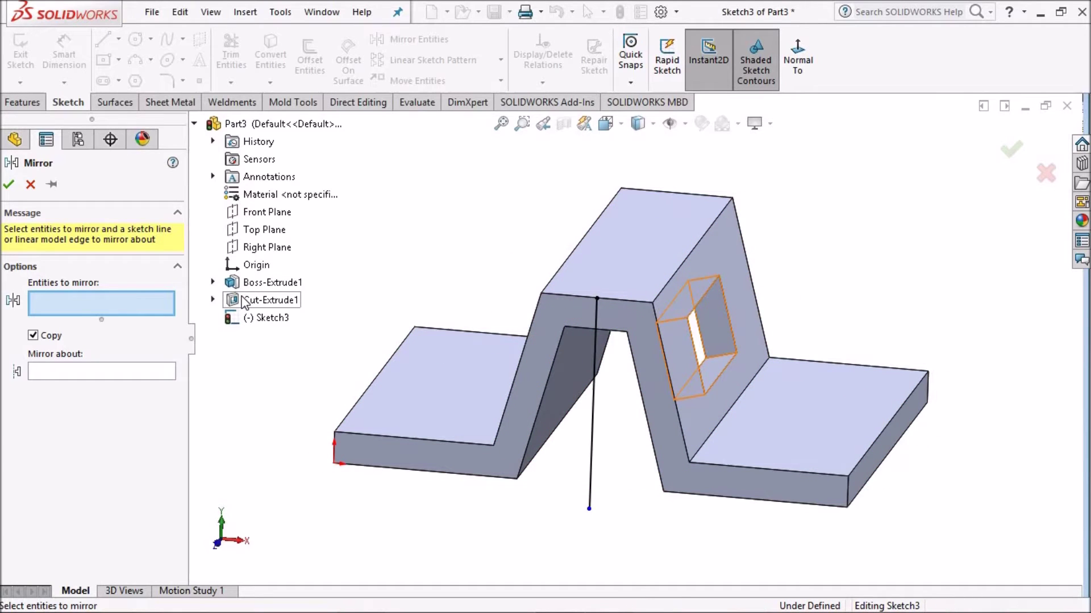
{"action": "left_click", "coordinate": [132, 379]}
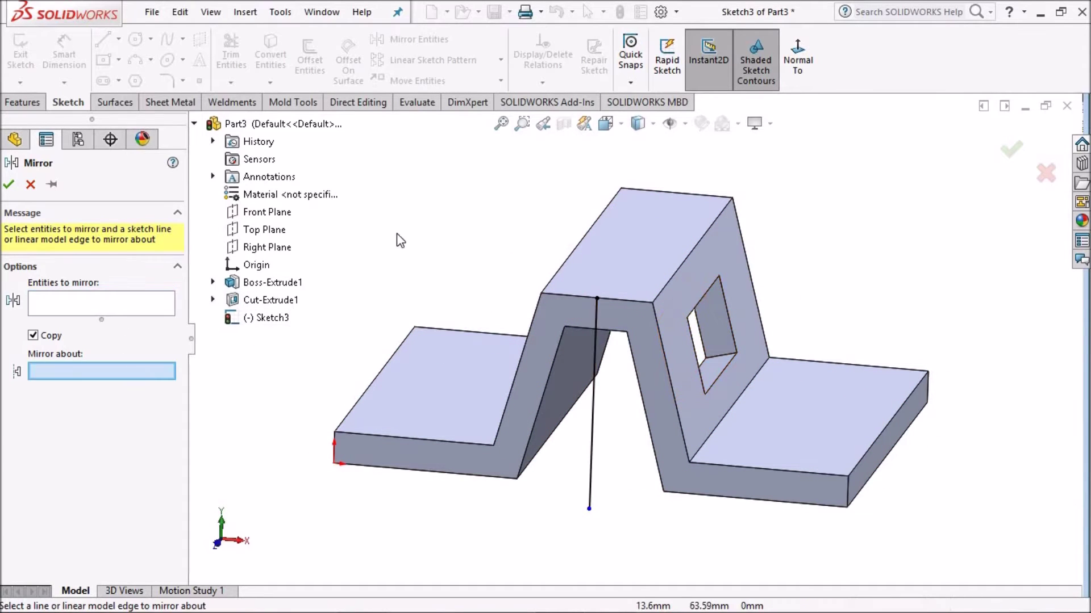
{"action": "middle_click_drag", "start_coordinate": [405, 239], "coordinate": [454, 336]}
{"action": "left_click", "coordinate": [623, 436]}
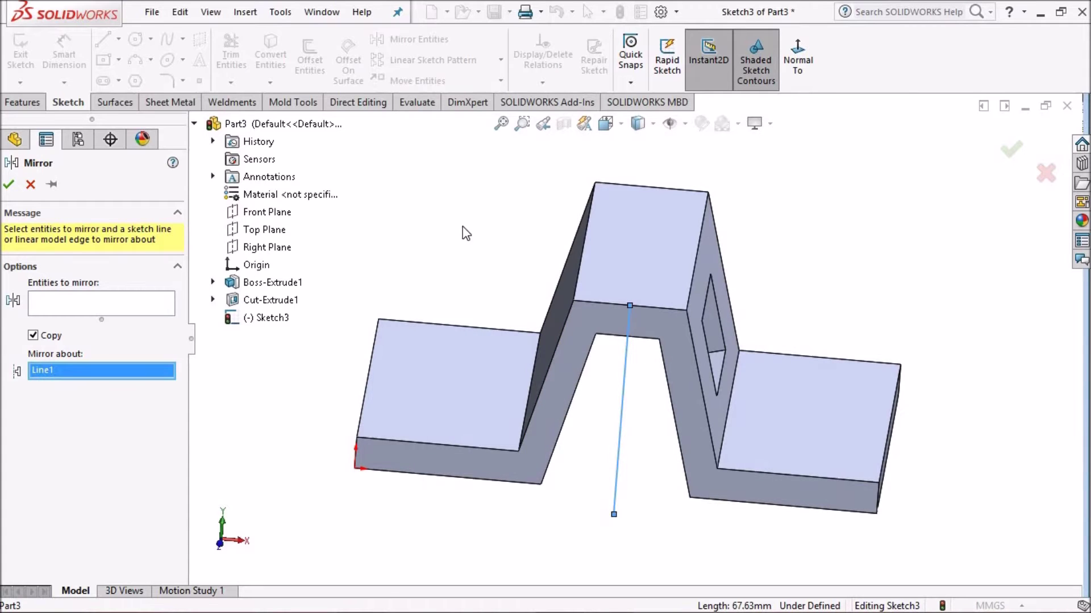
{"action": "middle_click_drag", "start_coordinate": [466, 233], "coordinate": [404, 239]}
{"action": "left_click", "coordinate": [133, 302]}
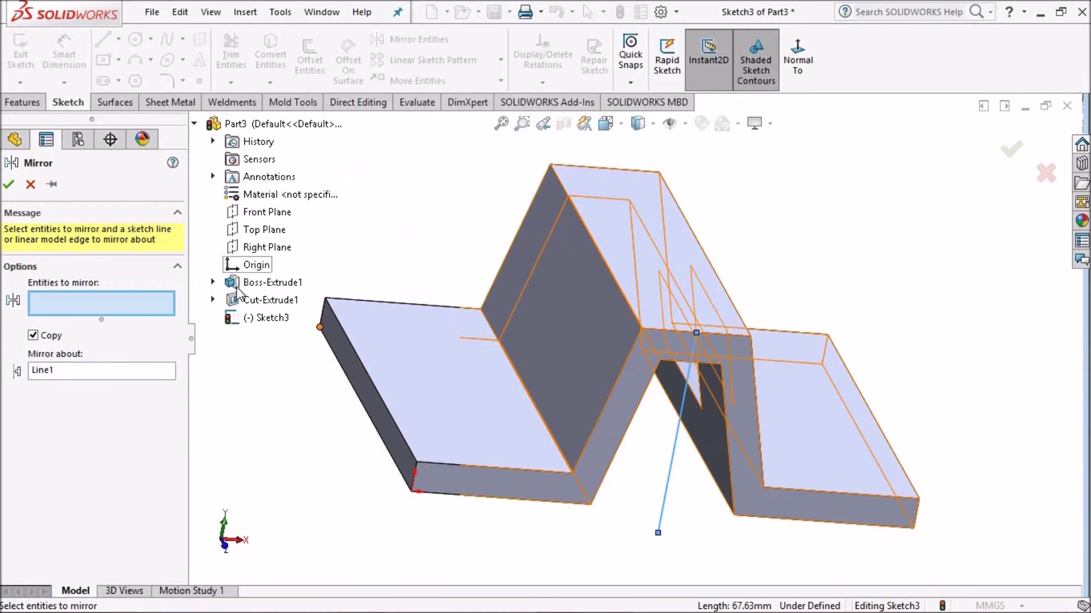
{"action": "left_click", "coordinate": [214, 301]}
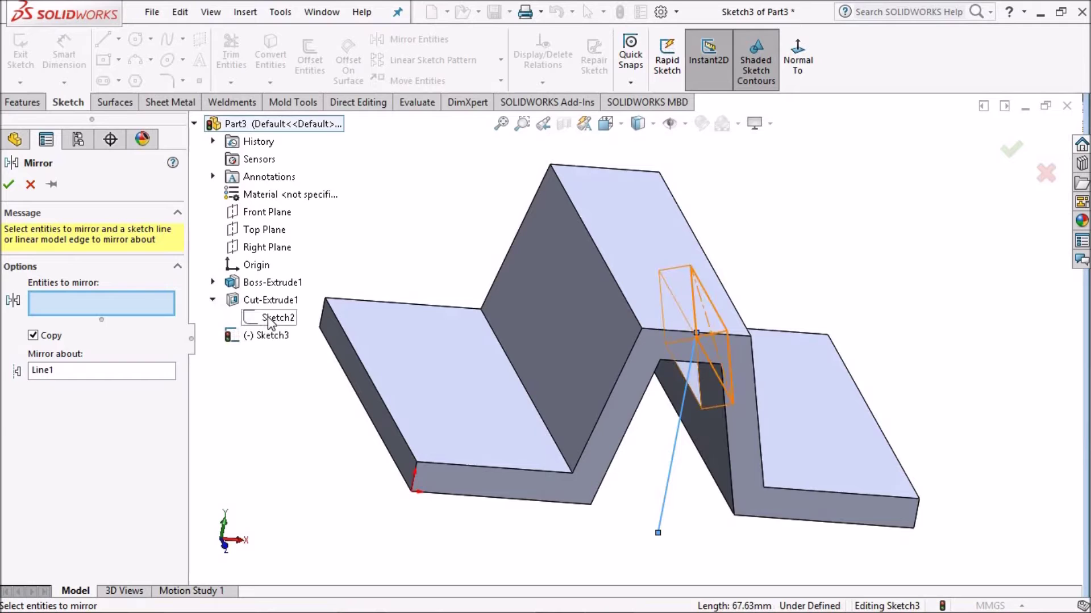
{"action": "mouse_move", "coordinate": [341, 244]}
{"action": "middle_mouse_down"}
{"action": "mouse_move", "coordinate": [346, 196]}
{"action": "mouse_move", "coordinate": [307, 185]}
{"action": "middle_mouse_up"}
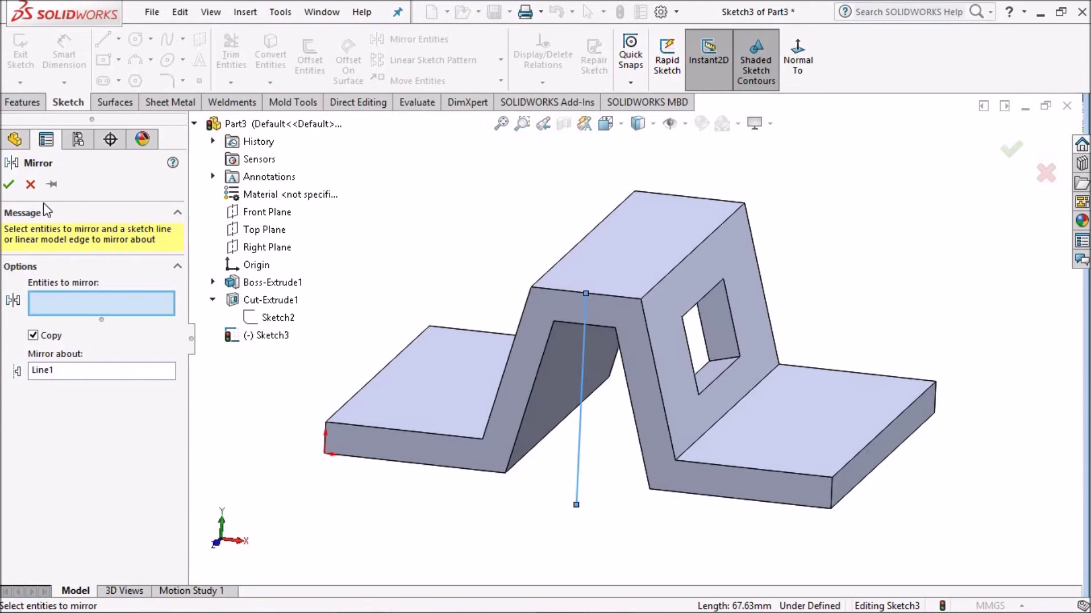
{"action": "left_click", "coordinate": [32, 185]}
Delete the vertical sketch line and exit the empty sketch.
{"action": "middle_click_drag", "start_coordinate": [382, 224], "coordinate": [486, 382]}
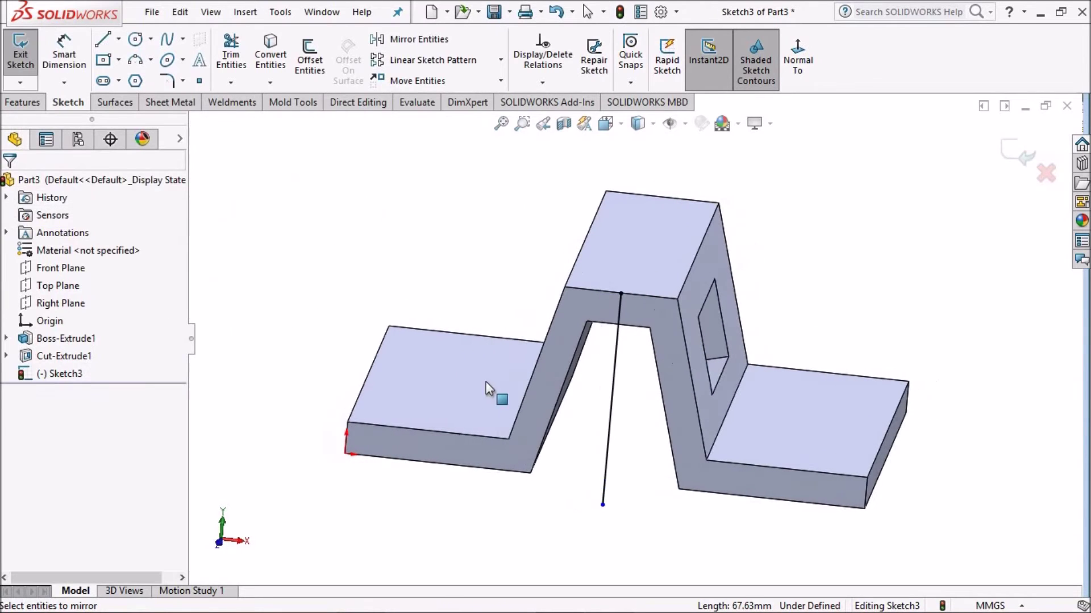
{"action": "left_click", "coordinate": [611, 441]}
{"action": "right_click", "coordinate": [613, 439]}
{"action": "left_click", "coordinate": [656, 542]}
{"action": "middle_click_drag", "start_coordinate": [441, 311], "coordinate": [545, 301]}
{"action": "left_click", "coordinate": [643, 296]}
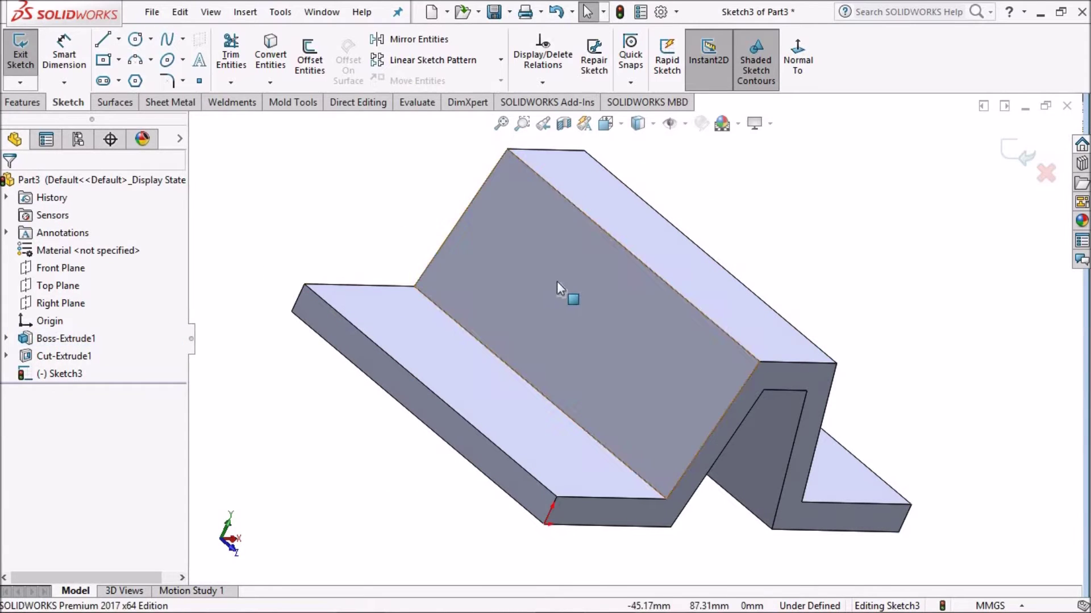
{"action": "middle_click_drag", "start_coordinate": [365, 253], "coordinate": [409, 250]}
{"action": "left_click", "coordinate": [1021, 163]}
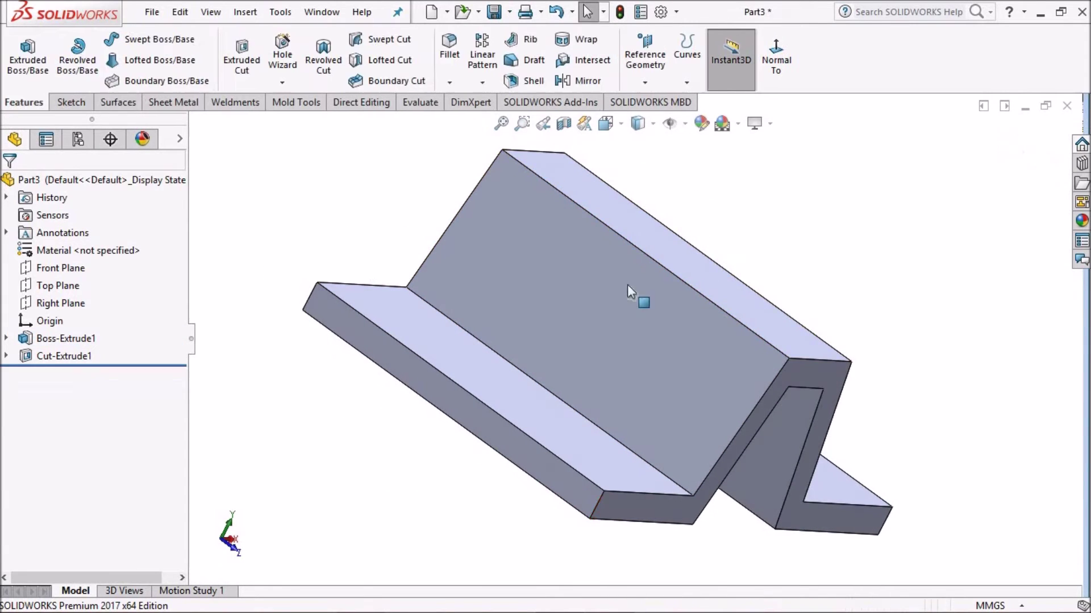
Sketch a centre-point rectangle on the slanted face, viewed normal to it.
{"action": "left_click", "coordinate": [585, 292]}
{"action": "left_click", "coordinate": [653, 263]}
{"action": "left_click", "coordinate": [798, 60]}
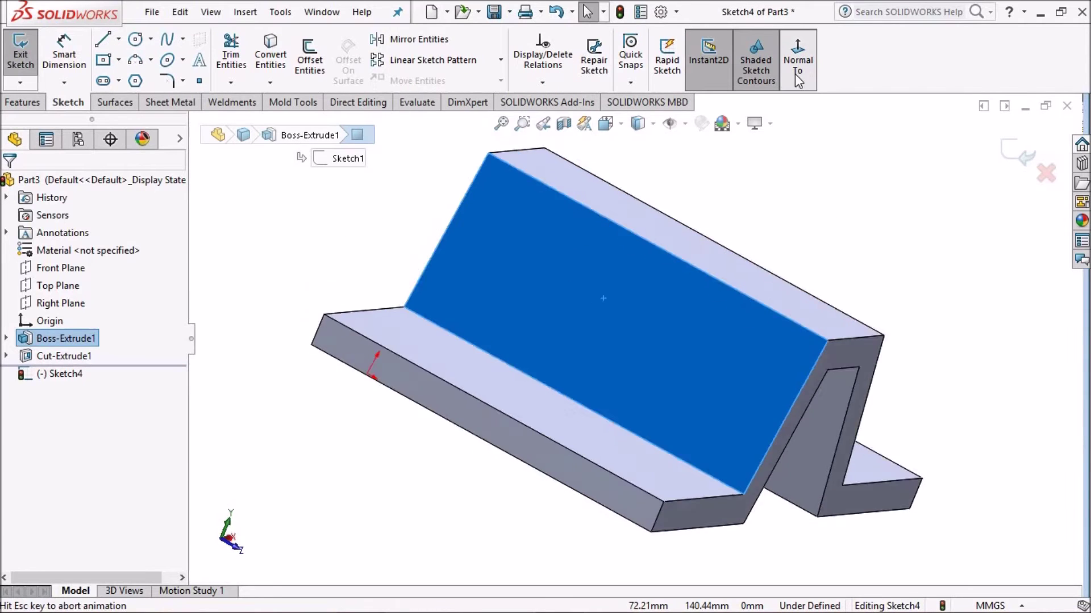
{"action": "left_click", "coordinate": [119, 60]}
{"action": "left_click", "coordinate": [156, 97]}
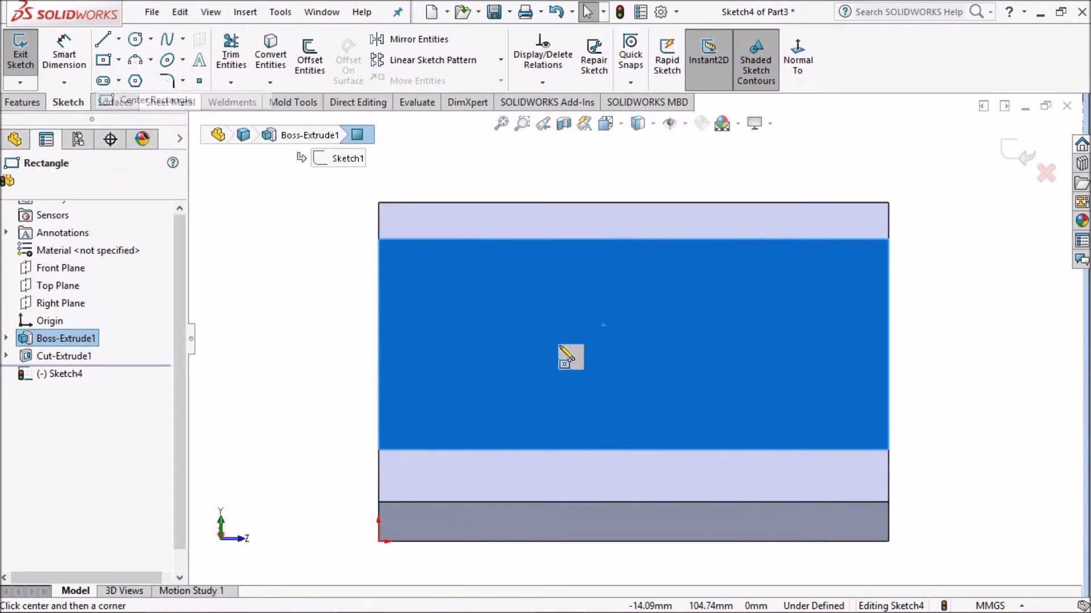
{"action": "left_click", "coordinate": [627, 335]}
{"action": "left_click", "coordinate": [547, 382]}
{"action": "right_click", "coordinate": [267, 199]}
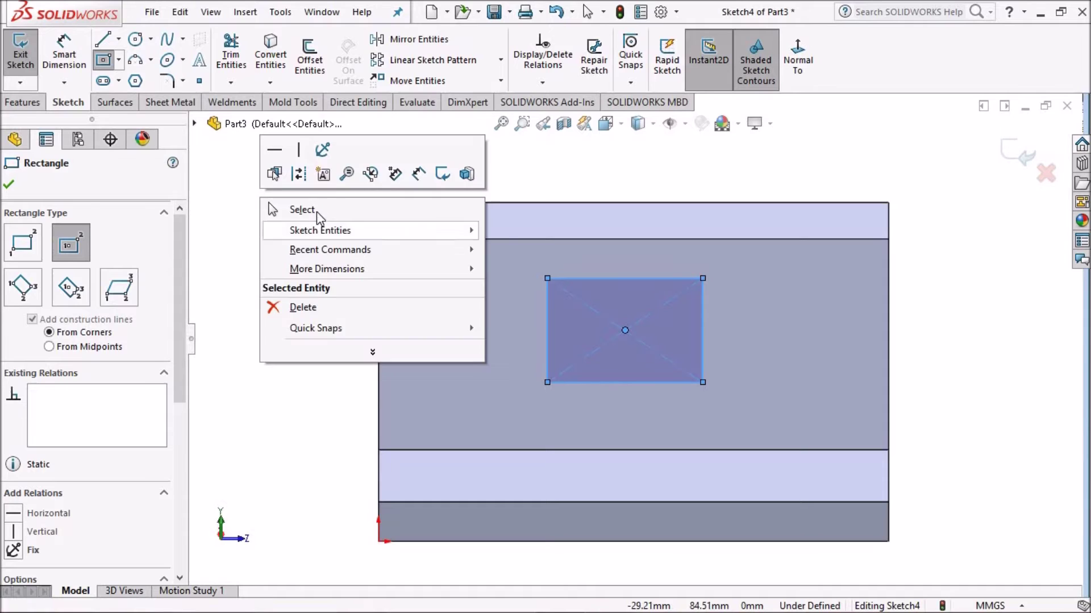
{"action": "left_click", "coordinate": [311, 221]}
Dimension the rectangle 50 wide and 15 below the face's top edge.
{"action": "left_click", "coordinate": [548, 328]}
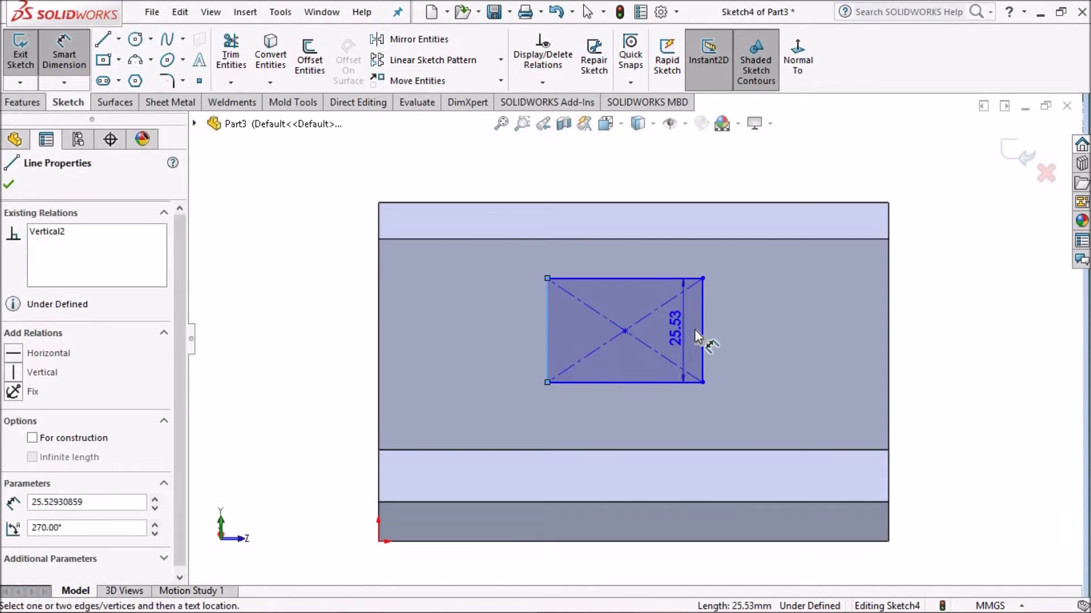
{"action": "left_click", "coordinate": [702, 337]}
{"action": "left_click", "coordinate": [645, 332]}
{"action": "type", "text": "50"}
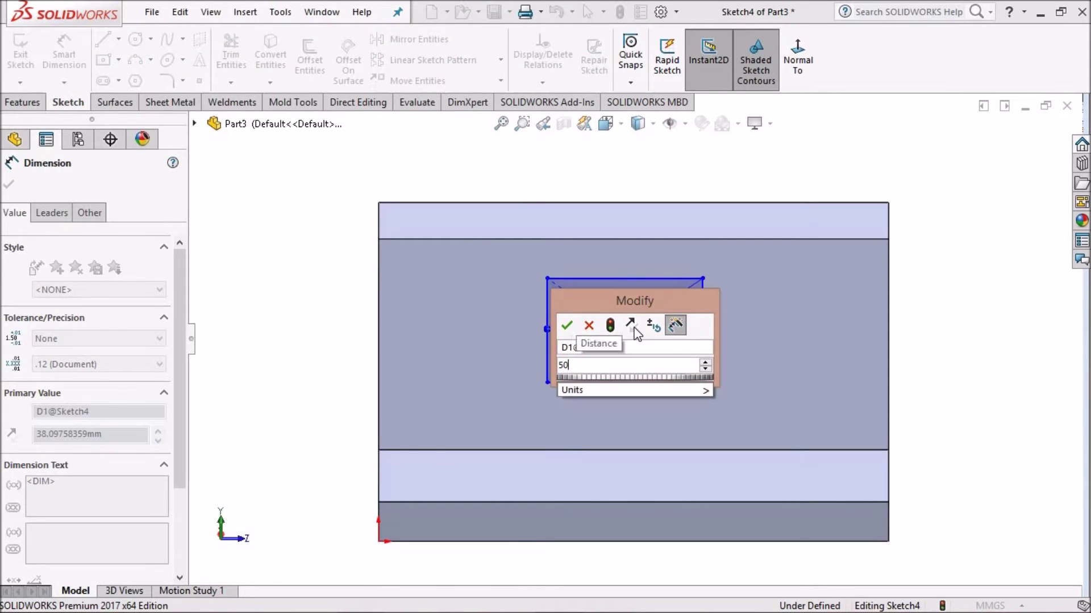
{"action": "key", "text": "Return"}
{"action": "left_click", "coordinate": [680, 240]}
{"action": "left_click", "coordinate": [683, 278]}
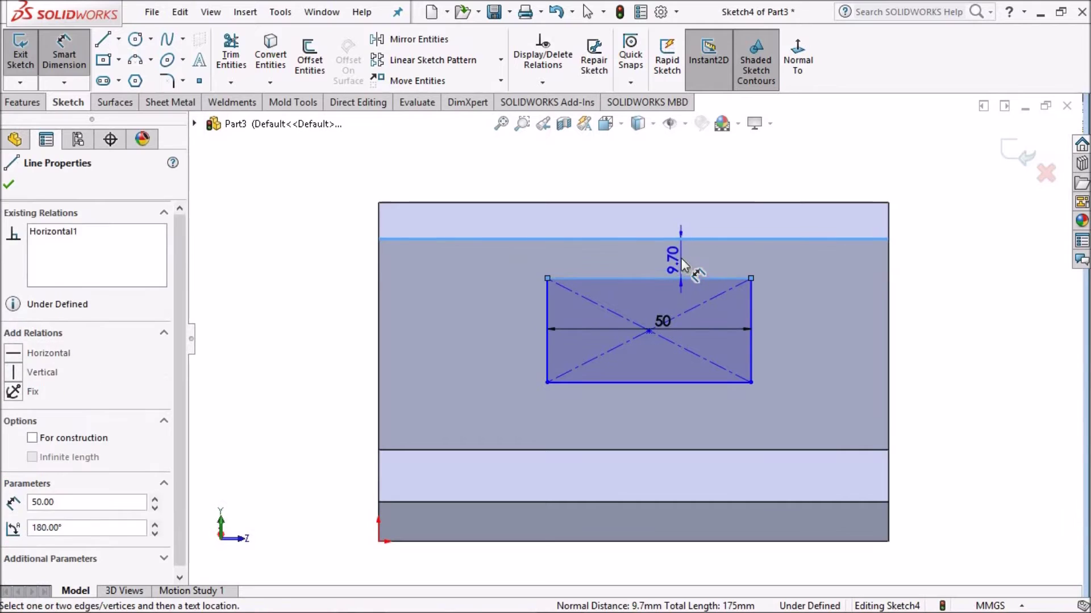
{"action": "left_click", "coordinate": [681, 255]}
{"action": "type", "text": "15"}
{"action": "key", "text": "Return"}
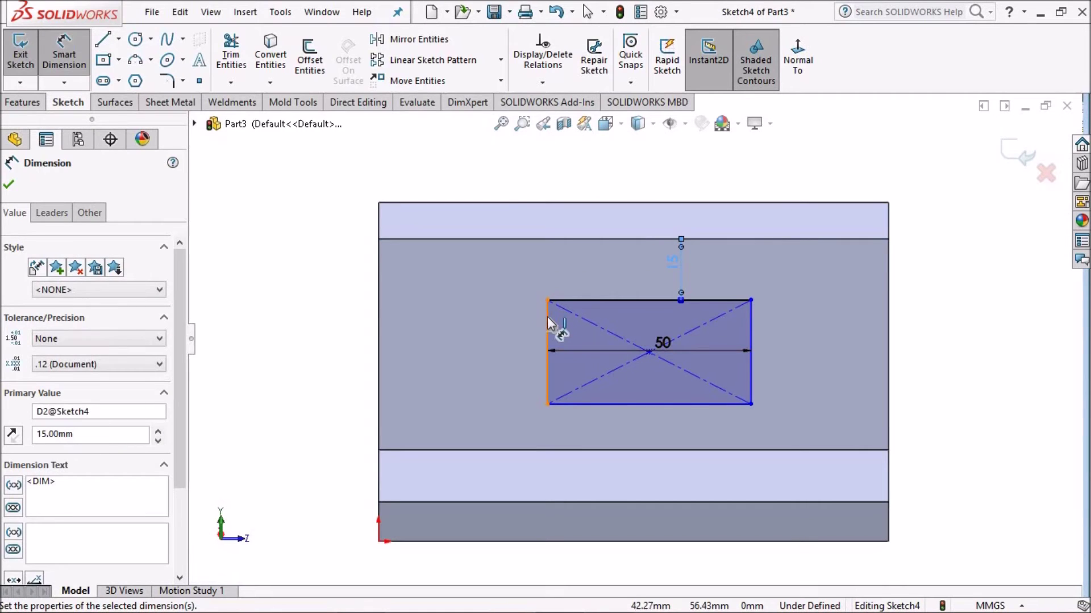
Dimension the rectangle 25 tall and 37.5 from the body's right edge.
{"action": "left_click", "coordinate": [547, 335]}
{"action": "left_click", "coordinate": [491, 350]}
{"action": "type", "text": "25"}
{"action": "key", "text": "Return"}
{"action": "left_click", "coordinate": [751, 344]}
{"action": "left_click", "coordinate": [887, 329]}
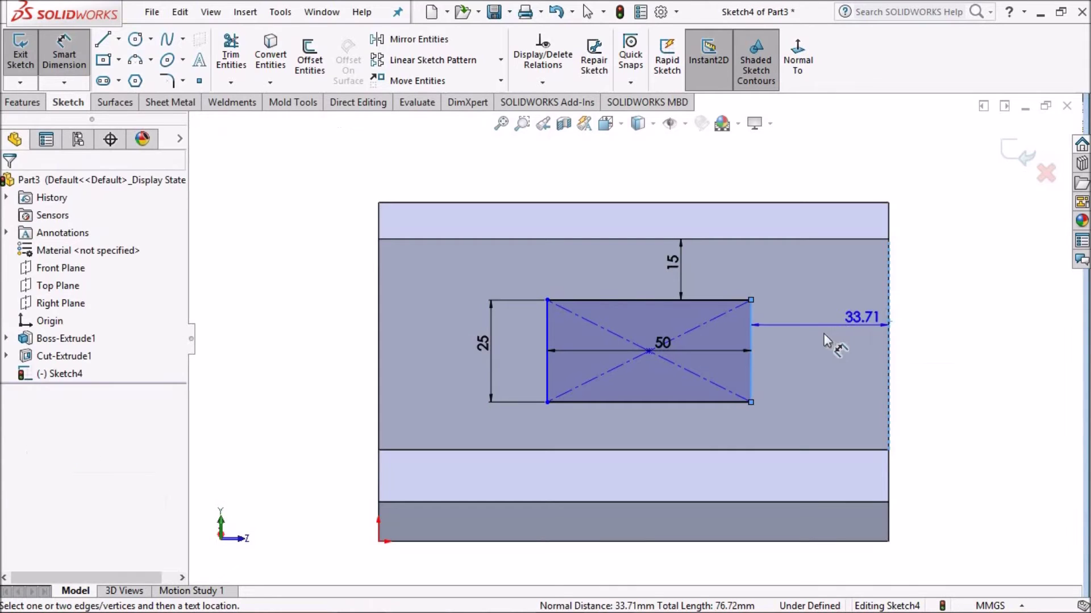
{"action": "left_click", "coordinate": [814, 329]}
{"action": "type", "text": "37.5"}
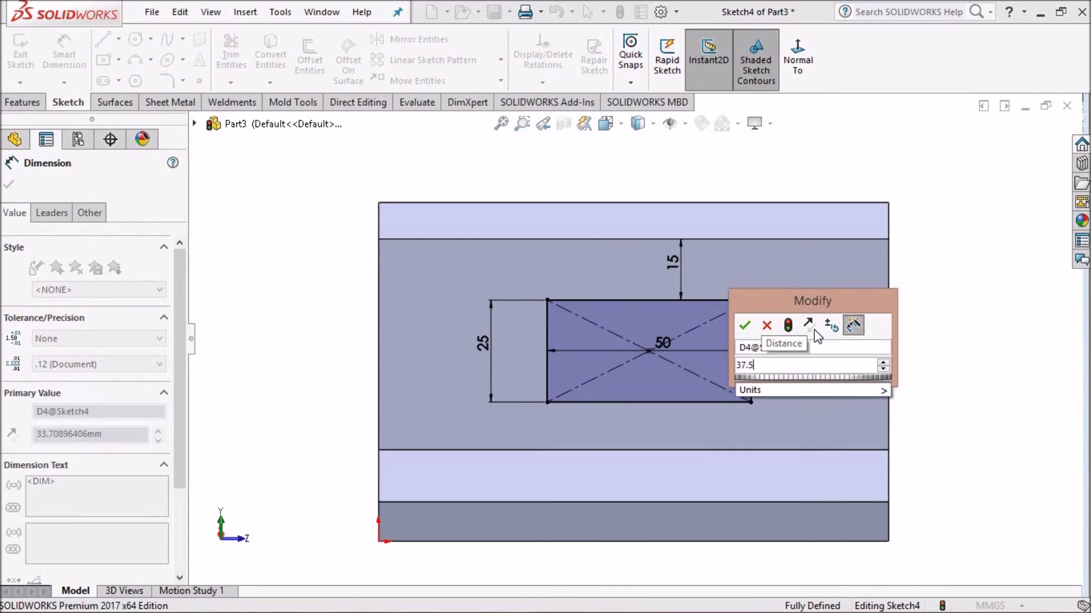
{"action": "key", "text": "Return"}
Check the reference drawing, finish the sketch and switch to isometric view.
{"action": "left_click", "coordinate": [609, 597]}
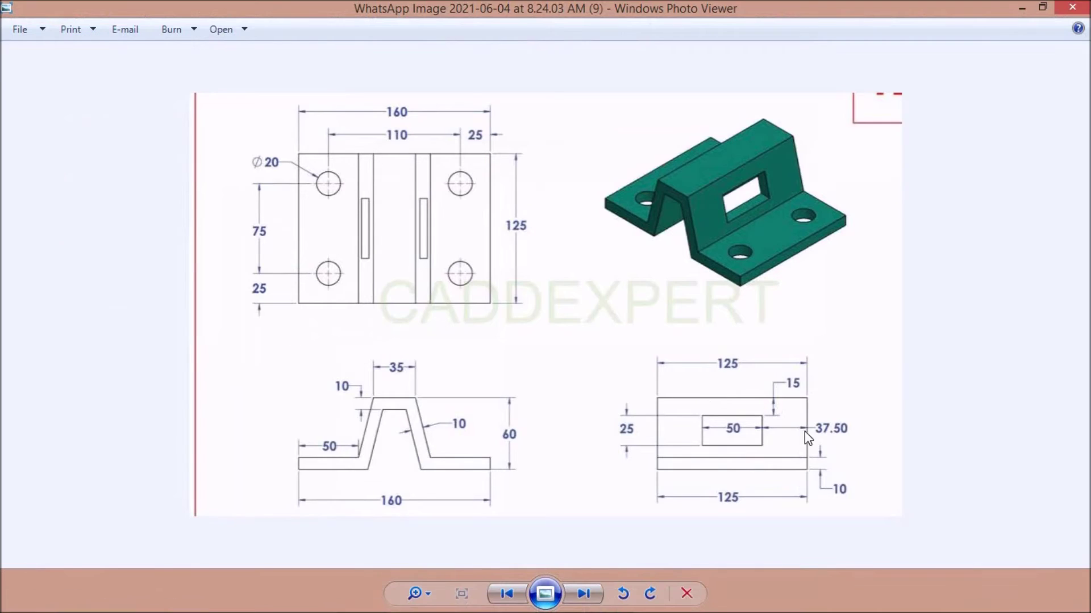
{"action": "left_click", "coordinate": [1020, 7]}
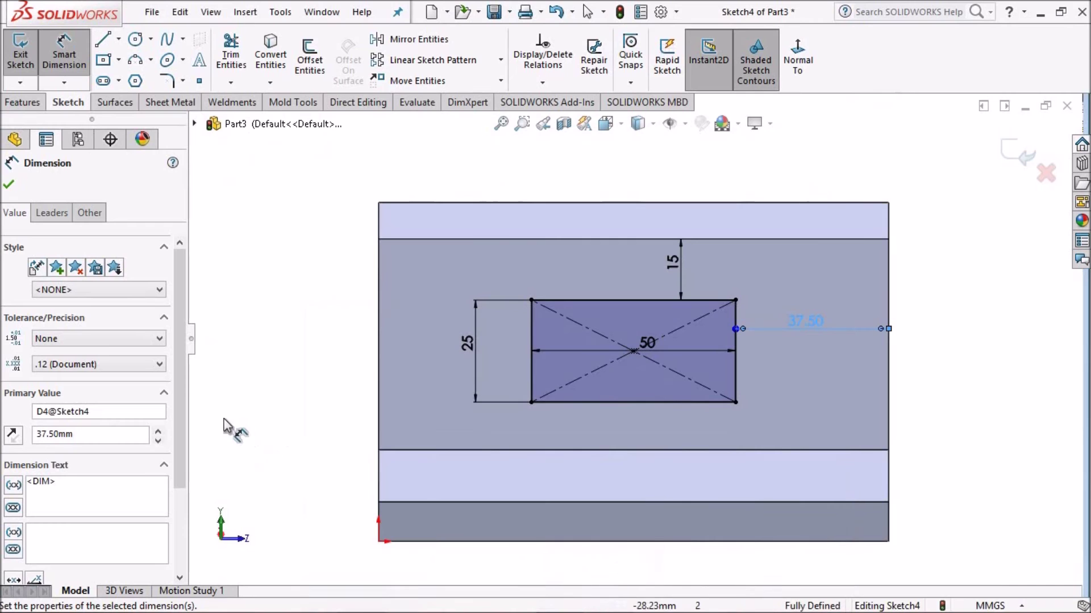
{"action": "left_click", "coordinate": [10, 191]}
{"action": "key", "text": "space"}
{"action": "left_click", "coordinate": [448, 34]}
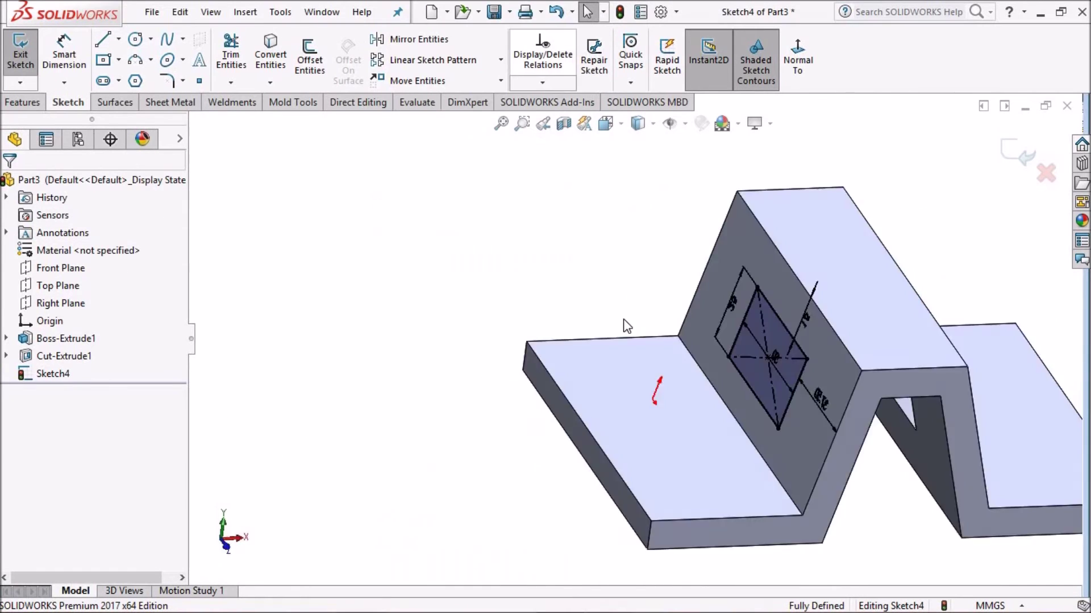
{"action": "left_click", "coordinate": [23, 102]}
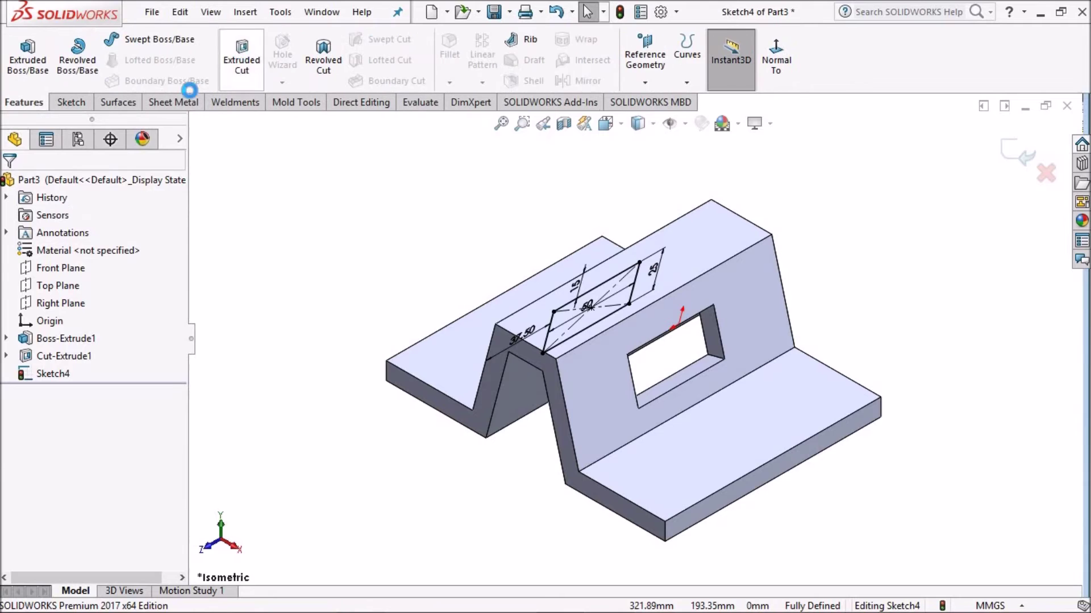
Extrude-cut the rectangle Up To Surface at the far face, creating Cut-Extrude2.
{"action": "left_click", "coordinate": [242, 54]}
{"action": "left_click", "coordinate": [94, 280]}
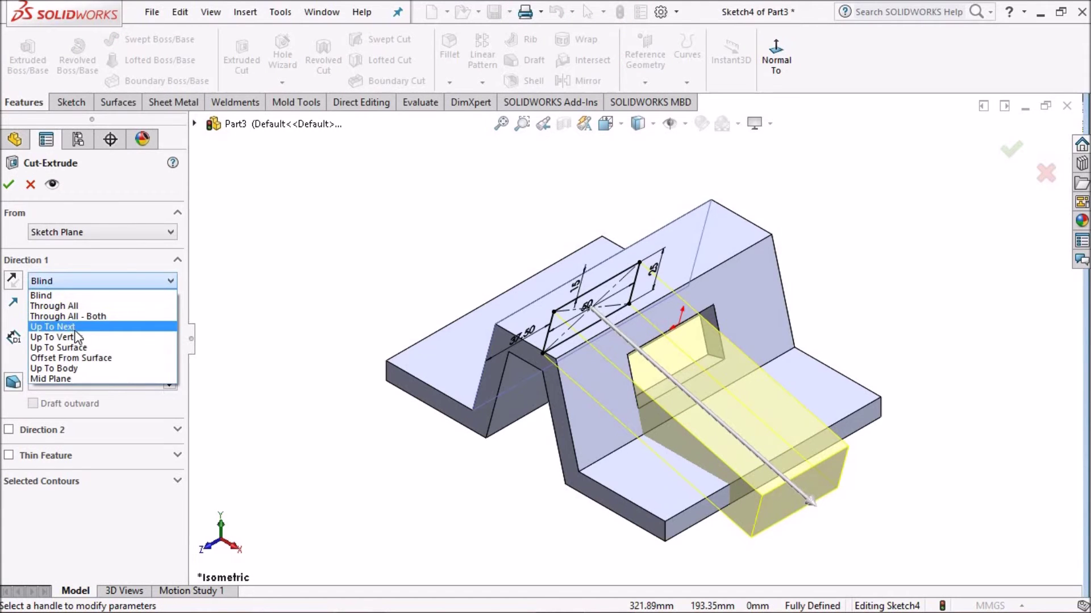
{"action": "left_click", "coordinate": [78, 347]}
{"action": "mouse_move", "coordinate": [350, 243]}
{"action": "middle_mouse_down"}
{"action": "mouse_move", "coordinate": [357, 163]}
{"action": "mouse_move", "coordinate": [500, 370]}
{"action": "middle_mouse_up"}
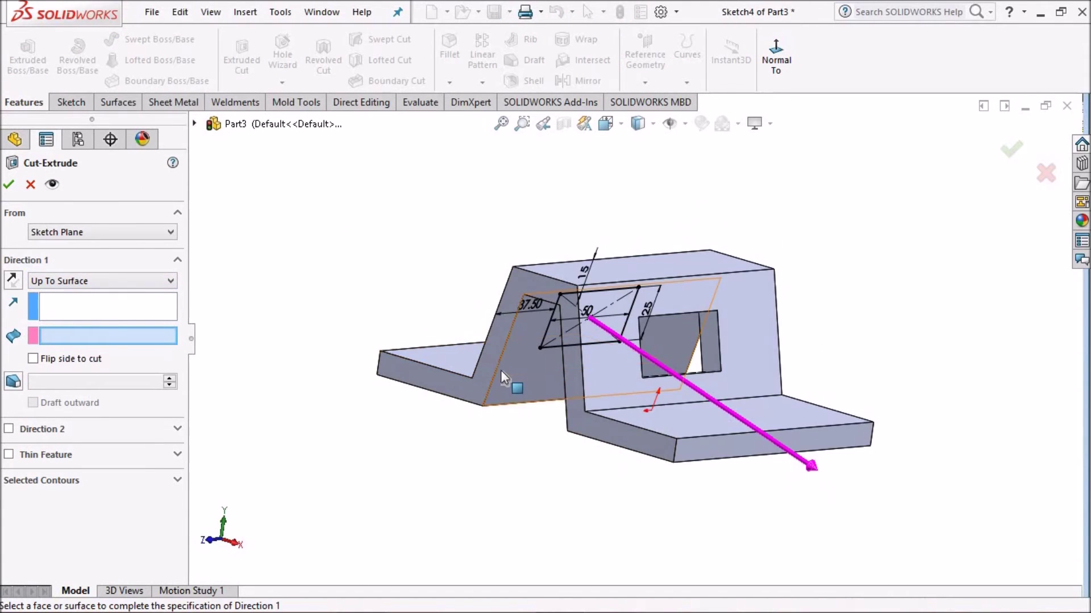
{"action": "left_click", "coordinate": [505, 369]}
{"action": "mouse_move", "coordinate": [462, 338]}
{"action": "middle_mouse_down"}
{"action": "mouse_move", "coordinate": [377, 233]}
{"action": "mouse_move", "coordinate": [318, 221]}
{"action": "mouse_move", "coordinate": [261, 253]}
{"action": "mouse_move", "coordinate": [412, 243]}
{"action": "middle_mouse_up"}
{"action": "left_click", "coordinate": [12, 185]}
{"action": "mouse_move", "coordinate": [709, 322]}
{"action": "middle_mouse_down"}
{"action": "mouse_move", "coordinate": [689, 275]}
{"action": "mouse_move", "coordinate": [727, 460]}
{"action": "mouse_move", "coordinate": [786, 419]}
{"action": "mouse_move", "coordinate": [686, 421]}
{"action": "mouse_move", "coordinate": [638, 367]}
{"action": "mouse_move", "coordinate": [633, 294]}
{"action": "mouse_move", "coordinate": [646, 268]}
{"action": "mouse_move", "coordinate": [623, 440]}
{"action": "middle_mouse_up"}
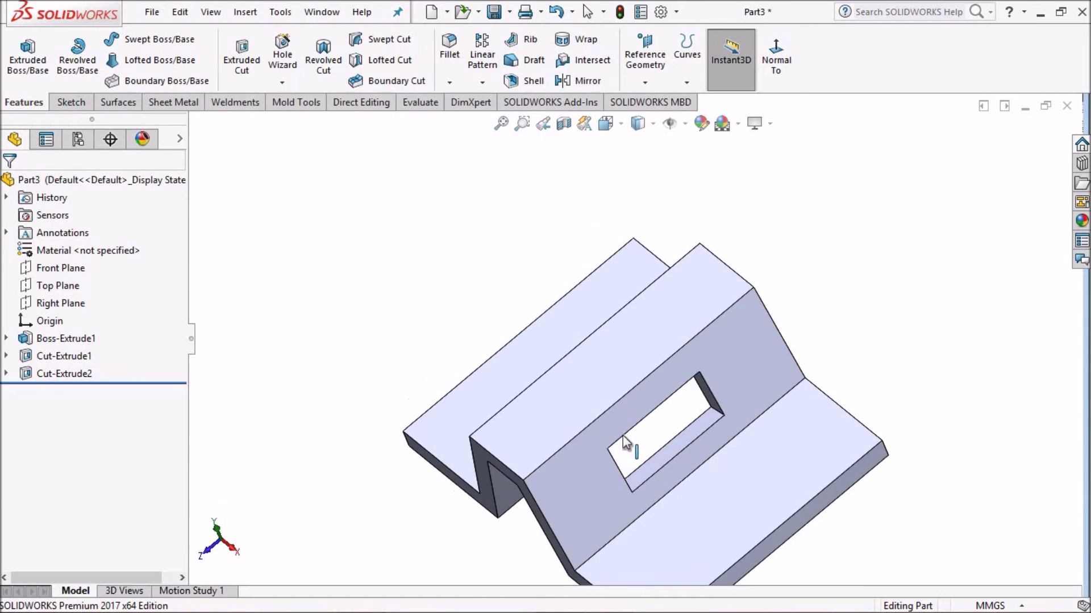
{"action": "key", "text": "z"}
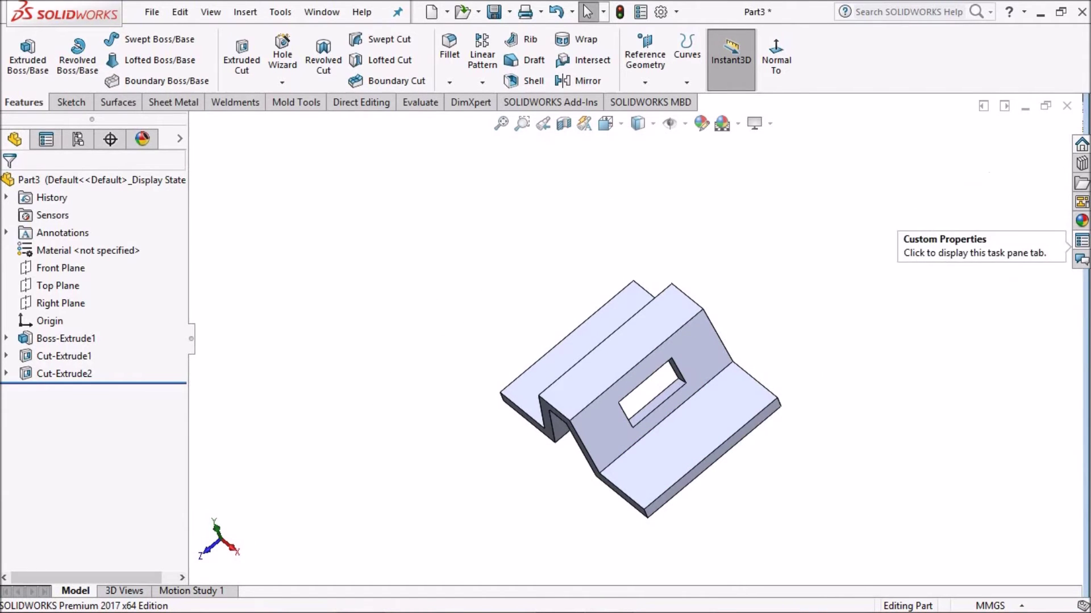
Apply a green colour appearance to the slanted face and first few faces.
{"action": "left_click", "coordinate": [1082, 220]}
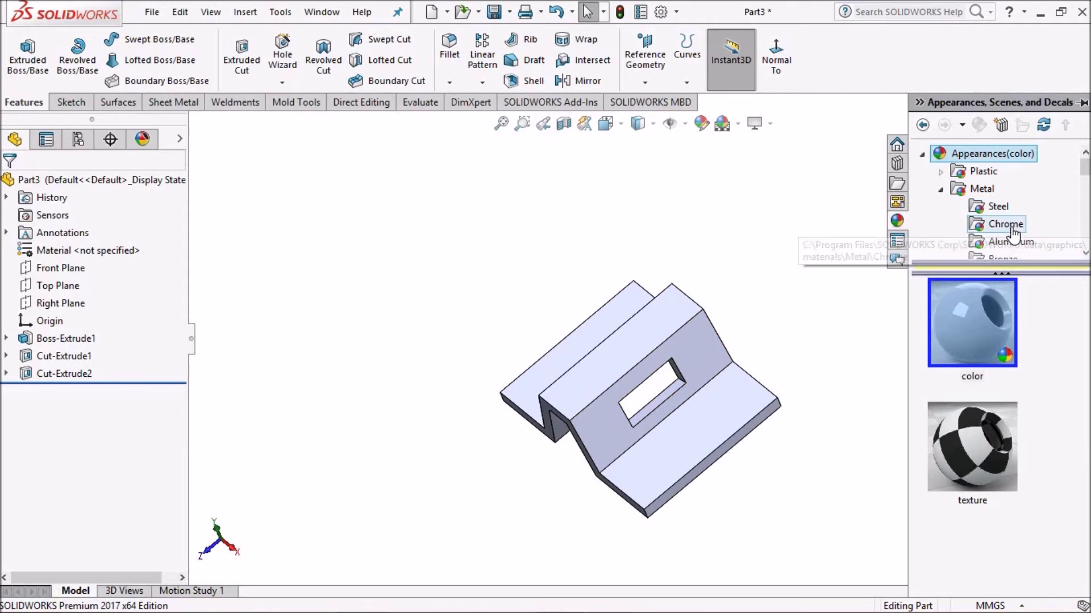
{"action": "left_click", "coordinate": [998, 206]}
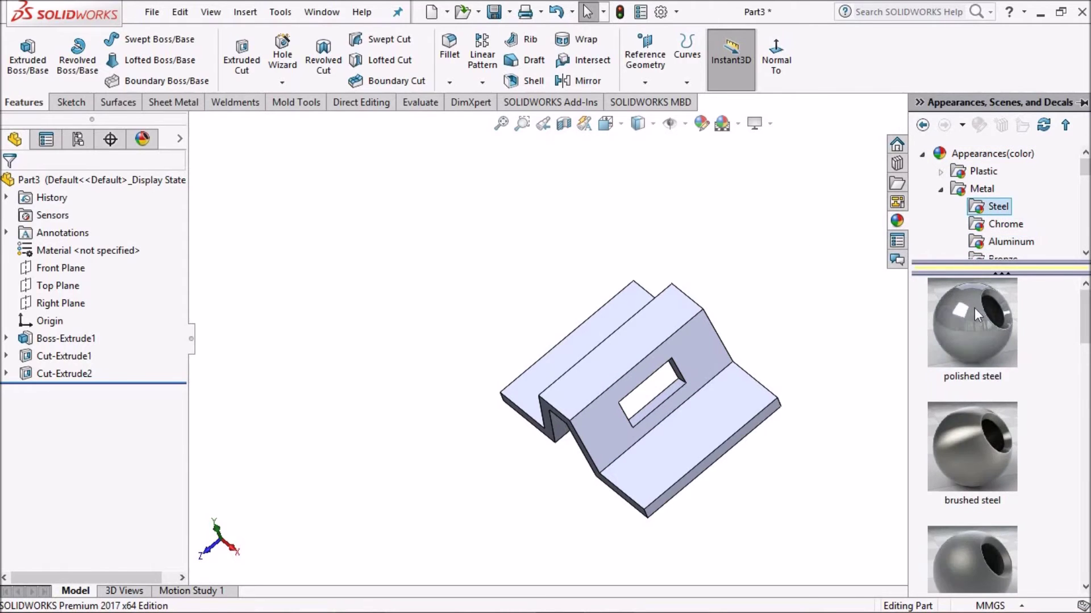
{"action": "left_click_drag", "start_coordinate": [972, 321], "coordinate": [659, 328]}
{"action": "left_click", "coordinate": [648, 341]}
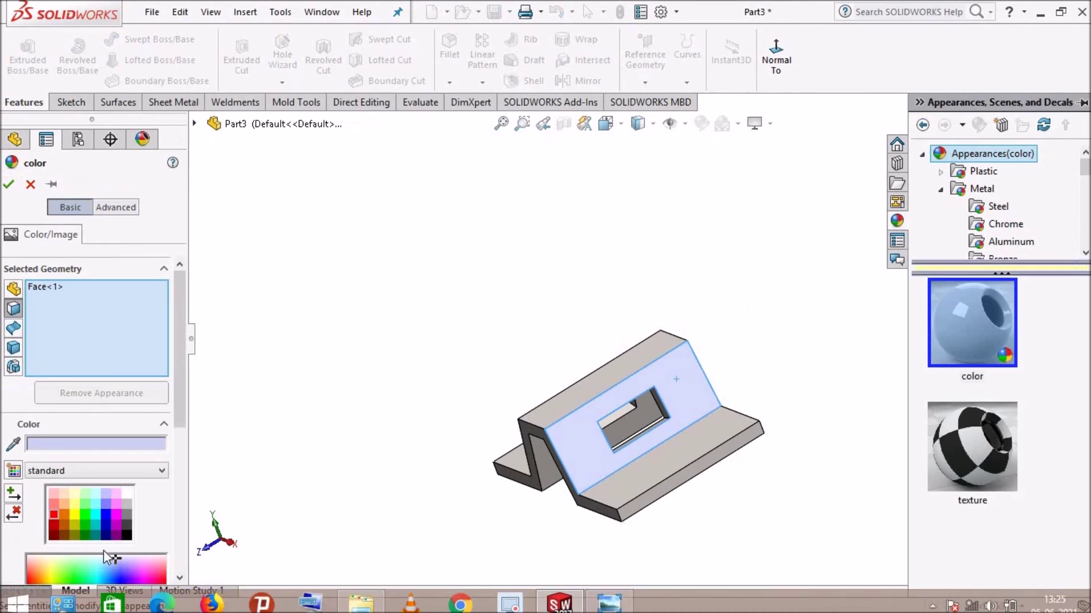
{"action": "left_click", "coordinate": [87, 530]}
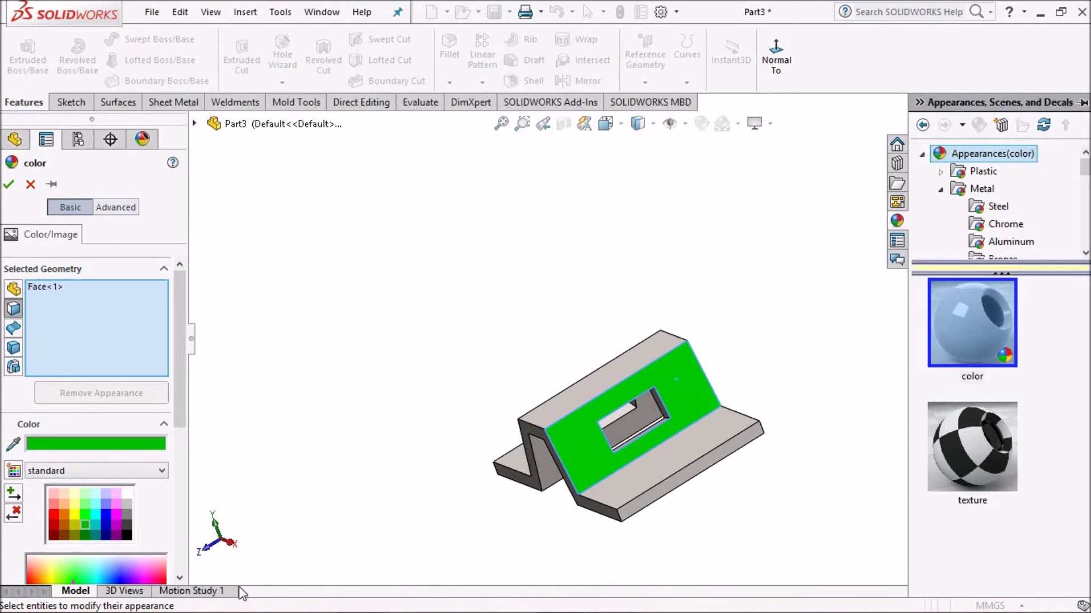
{"action": "left_click", "coordinate": [652, 482]}
{"action": "mouse_move", "coordinate": [594, 387]}
{"action": "middle_mouse_down"}
{"action": "mouse_move", "coordinate": [609, 444]}
{"action": "mouse_move", "coordinate": [605, 335]}
{"action": "middle_mouse_up"}
{"action": "left_click", "coordinate": [574, 440]}
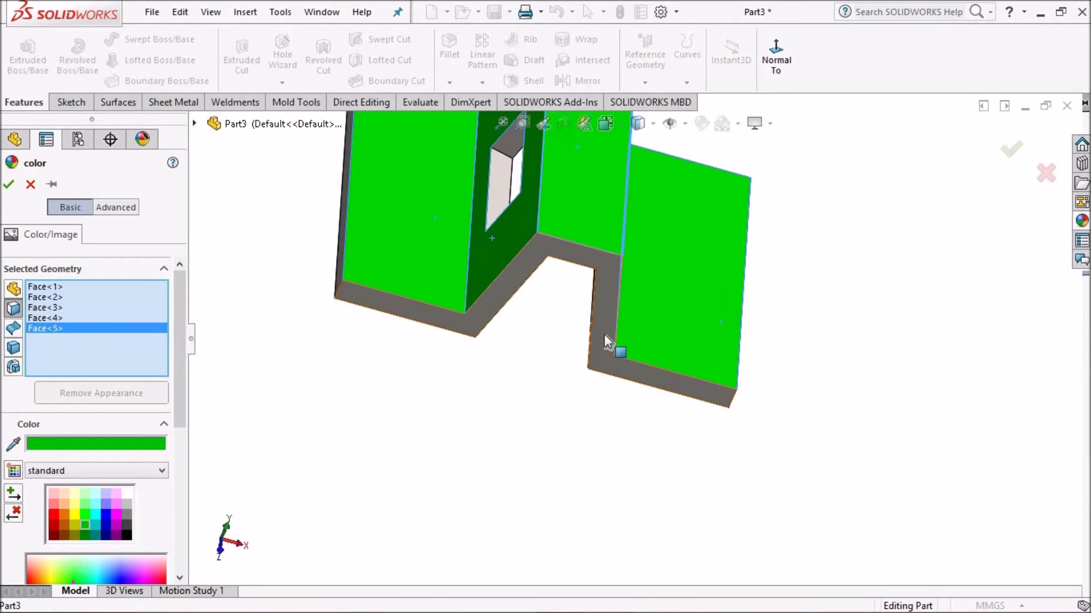
{"action": "left_click", "coordinate": [604, 333]}
Add the remaining outer and grey thickness faces to the green colour.
{"action": "middle_click_drag", "start_coordinate": [648, 414], "coordinate": [638, 253]}
{"action": "left_click", "coordinate": [502, 355]}
{"action": "left_click", "coordinate": [567, 379]}
{"action": "left_click", "coordinate": [617, 486]}
{"action": "mouse_move", "coordinate": [617, 486]}
{"action": "middle_mouse_down"}
{"action": "mouse_move", "coordinate": [660, 505]}
{"action": "mouse_move", "coordinate": [684, 434]}
{"action": "mouse_move", "coordinate": [653, 461]}
{"action": "mouse_move", "coordinate": [673, 484]}
{"action": "middle_mouse_up"}
{"action": "left_click", "coordinate": [674, 484]}
{"action": "left_click", "coordinate": [645, 408]}
{"action": "middle_click_drag", "start_coordinate": [644, 408], "coordinate": [657, 474]}
{"action": "left_click", "coordinate": [657, 475]}
{"action": "mouse_move", "coordinate": [518, 389]}
{"action": "middle_mouse_down"}
{"action": "mouse_move", "coordinate": [414, 409]}
{"action": "mouse_move", "coordinate": [755, 476]}
{"action": "middle_mouse_up"}
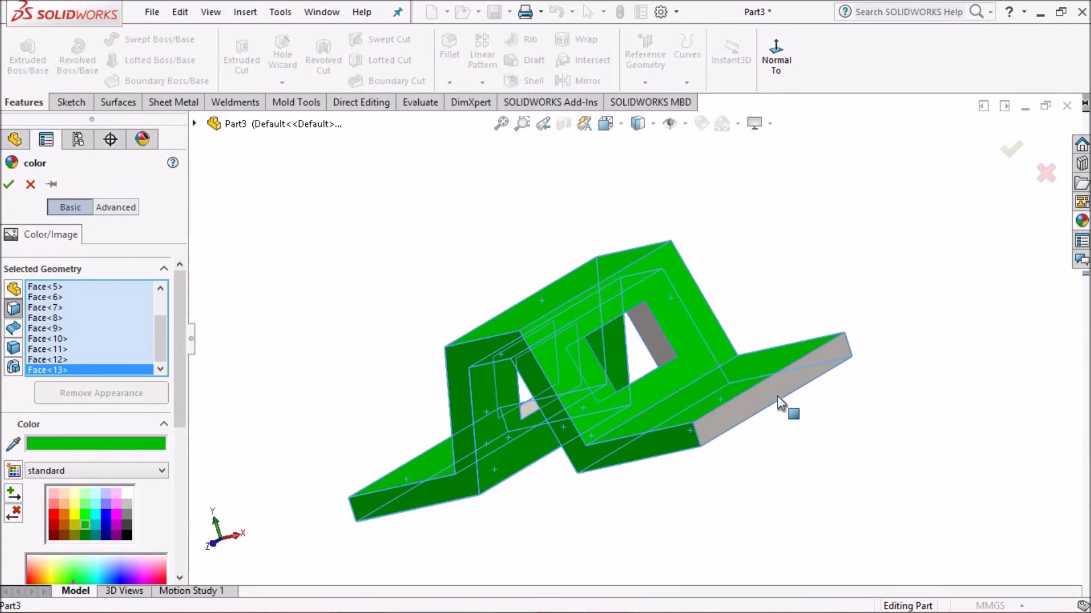
{"action": "left_click", "coordinate": [647, 327]}
Colour the rectangular hole walls green, confirm the appearance, and open Save As.
{"action": "mouse_move", "coordinate": [648, 326]}
{"action": "middle_mouse_down"}
{"action": "mouse_move", "coordinate": [720, 316]}
{"action": "mouse_move", "coordinate": [625, 392]}
{"action": "mouse_move", "coordinate": [837, 364]}
{"action": "mouse_move", "coordinate": [534, 336]}
{"action": "mouse_move", "coordinate": [499, 360]}
{"action": "middle_mouse_up"}
{"action": "left_click", "coordinate": [652, 386]}
{"action": "left_click", "coordinate": [499, 360]}
{"action": "mouse_move", "coordinate": [591, 382]}
{"action": "middle_mouse_down"}
{"action": "mouse_move", "coordinate": [671, 364]}
{"action": "mouse_move", "coordinate": [611, 357]}
{"action": "mouse_move", "coordinate": [605, 394]}
{"action": "mouse_move", "coordinate": [595, 373]}
{"action": "mouse_move", "coordinate": [762, 384]}
{"action": "mouse_move", "coordinate": [611, 337]}
{"action": "mouse_move", "coordinate": [465, 272]}
{"action": "mouse_move", "coordinate": [304, 313]}
{"action": "middle_mouse_up"}
{"action": "left_click", "coordinate": [618, 352]}
{"action": "left_click", "coordinate": [595, 373]}
{"action": "left_click", "coordinate": [639, 326]}
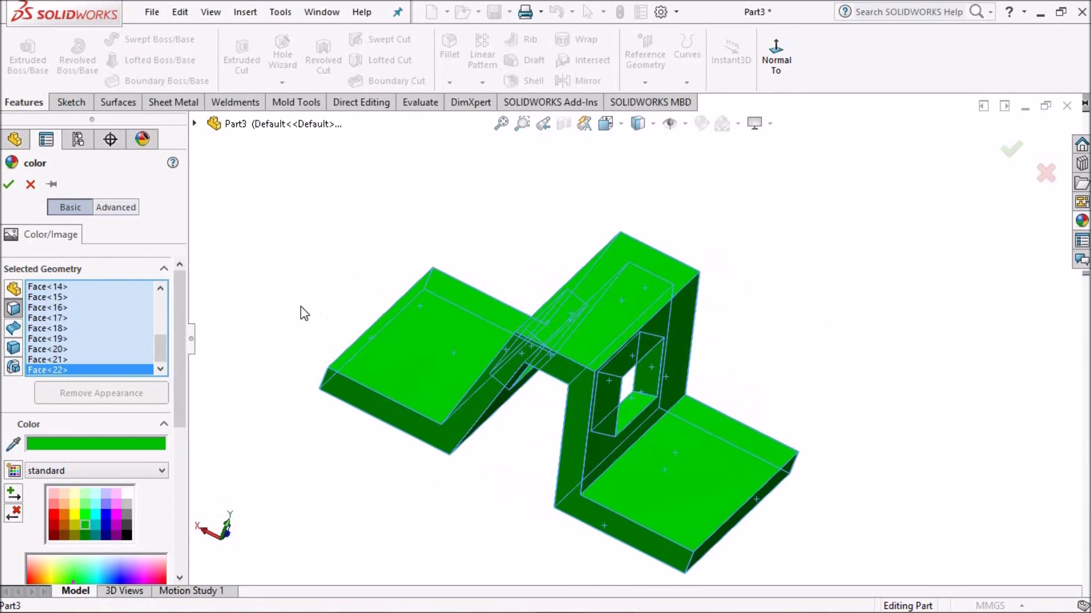
{"action": "left_click", "coordinate": [9, 183]}
{"action": "mouse_move", "coordinate": [585, 362]}
{"action": "middle_mouse_down"}
{"action": "mouse_move", "coordinate": [590, 277]}
{"action": "mouse_move", "coordinate": [534, 78]}
{"action": "middle_mouse_up"}
{"action": "left_click", "coordinate": [504, 11]}
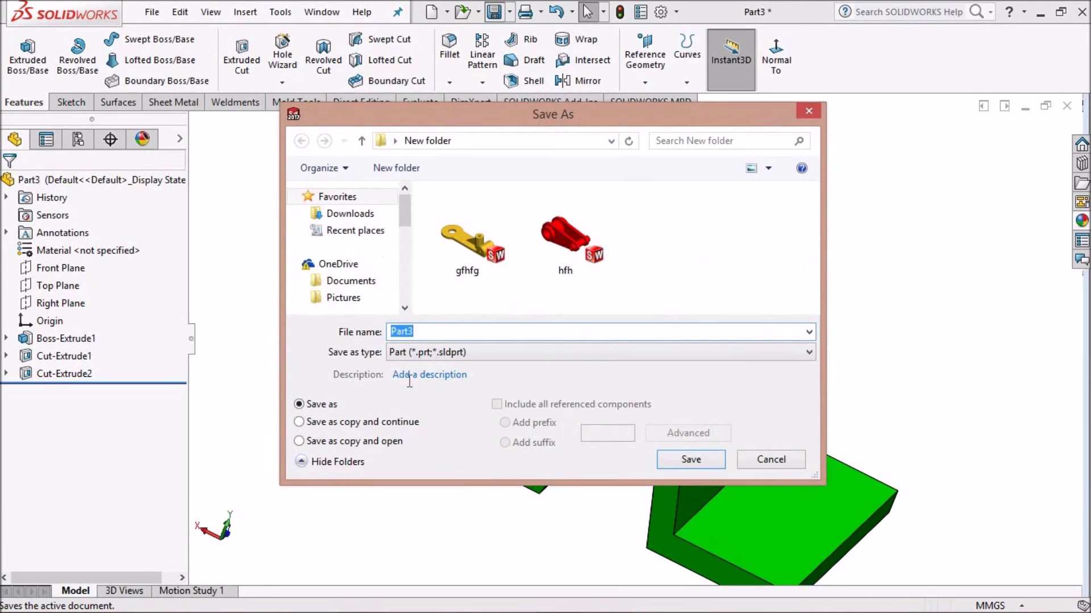
Save the part as tdyy and place its isometric view on a new A3 drawing.
{"action": "left_click", "coordinate": [691, 460]}
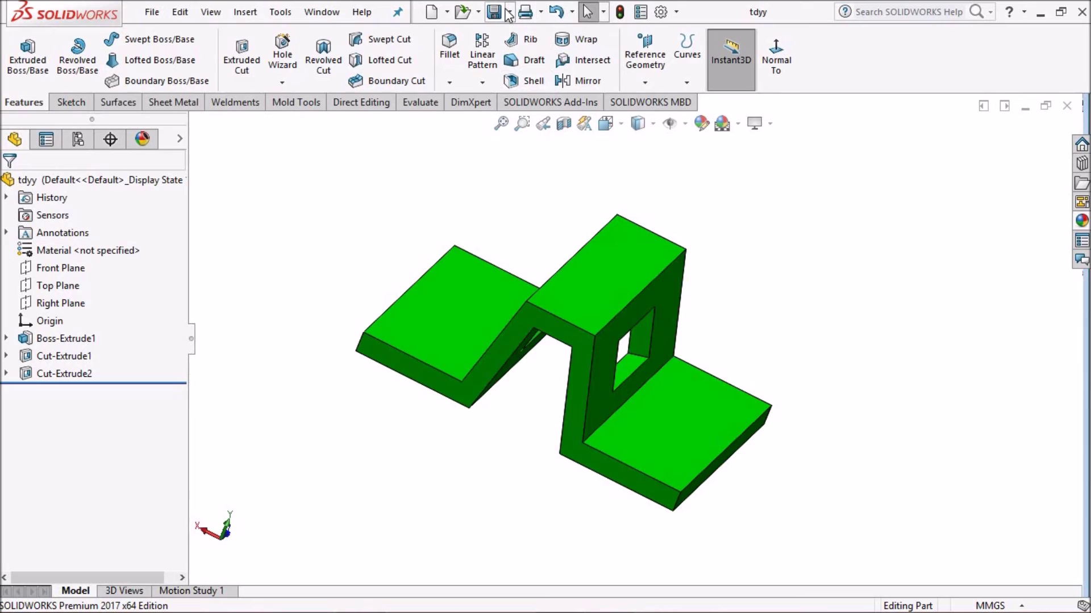
{"action": "left_click", "coordinate": [447, 12]}
{"action": "left_click", "coordinate": [455, 49]}
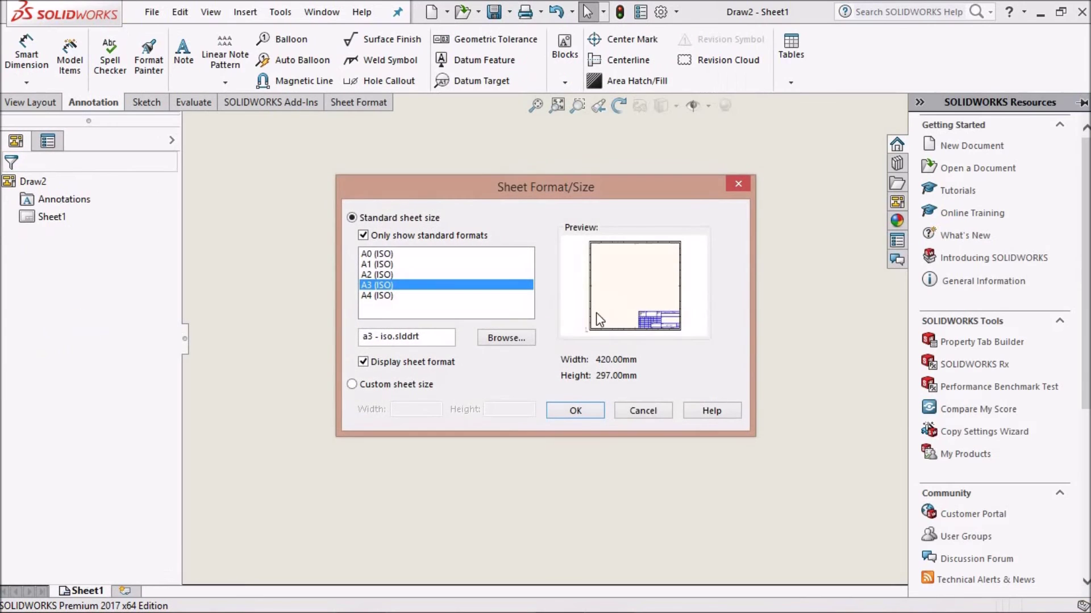
{"action": "left_click", "coordinate": [575, 413]}
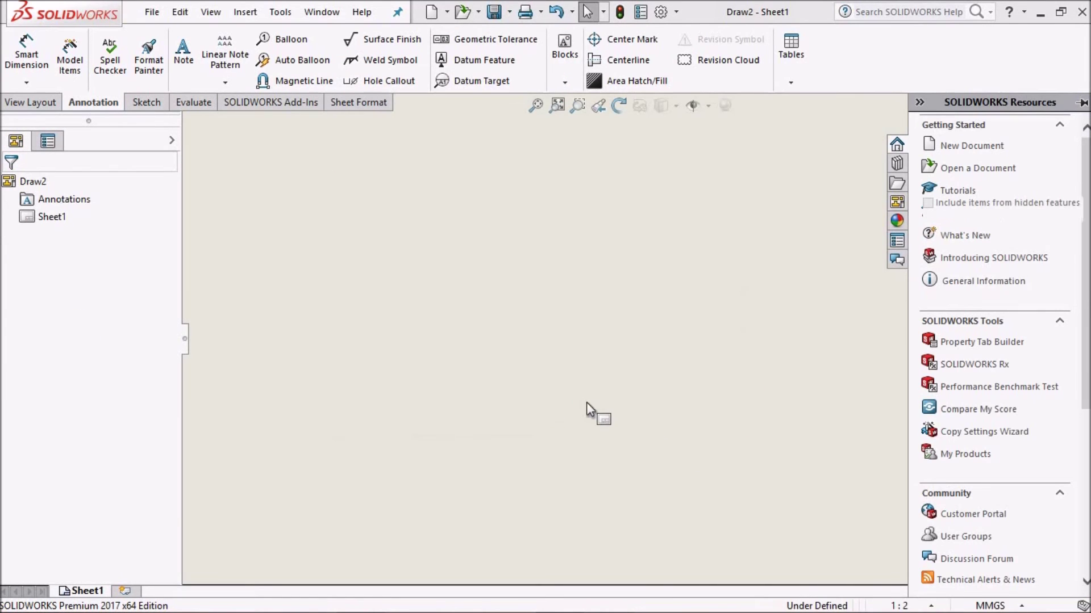
{"action": "left_click_drag", "start_coordinate": [966, 571], "coordinate": [771, 227]}
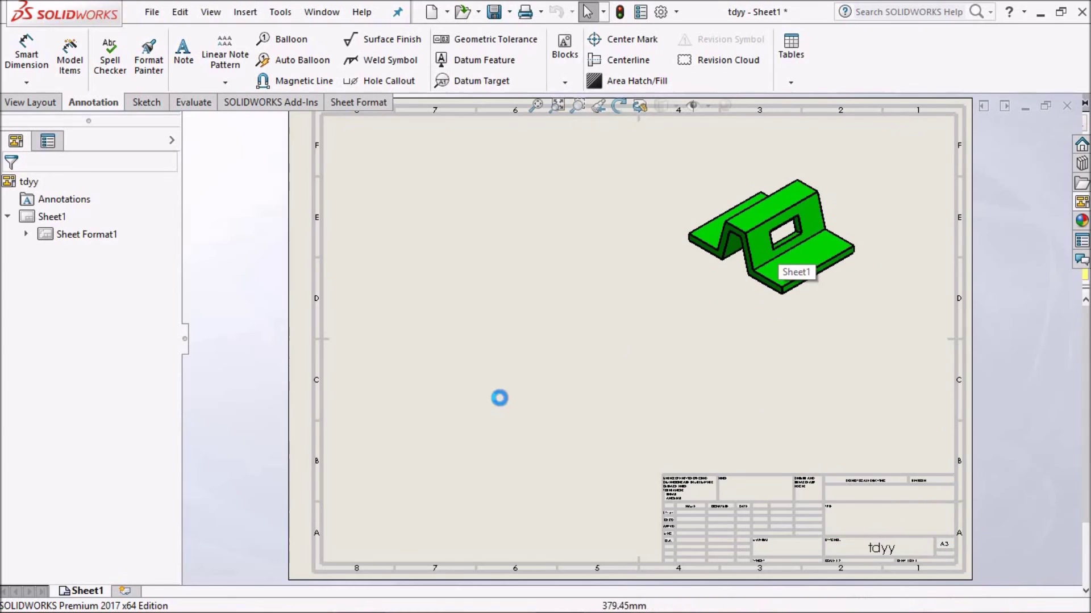
Set the isometric view to Shaded With Edges at 1:1 scale and reposition it.
{"action": "left_click", "coordinate": [107, 447]}
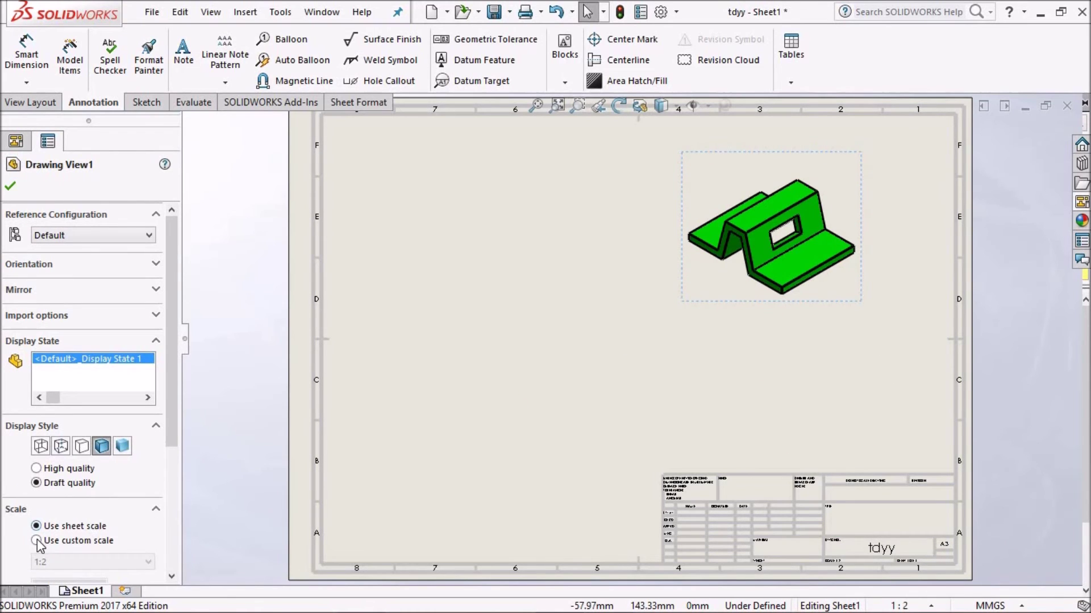
{"action": "left_click", "coordinate": [64, 562]}
{"action": "left_click", "coordinate": [67, 432]}
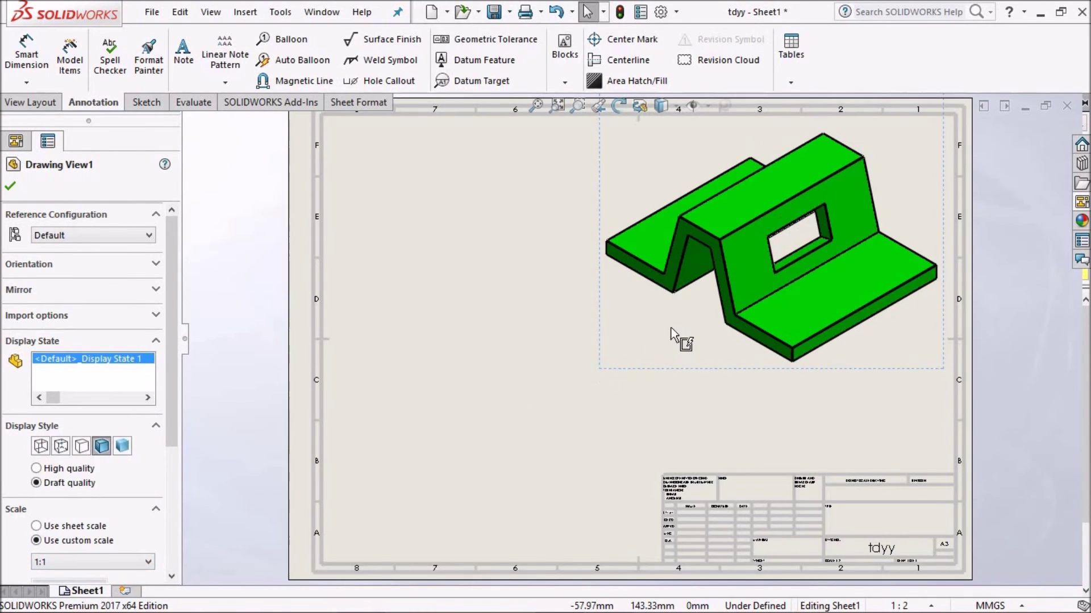
{"action": "key", "text": "Return"}
{"action": "left_click", "coordinate": [726, 236]}
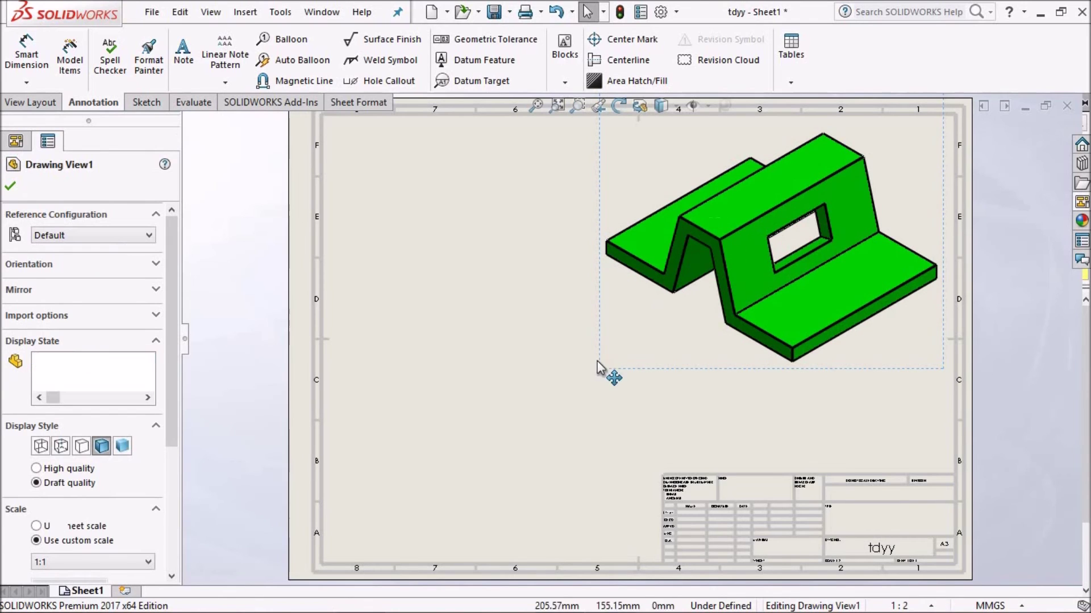
{"action": "left_click_drag", "start_coordinate": [585, 391], "coordinate": [550, 411]}
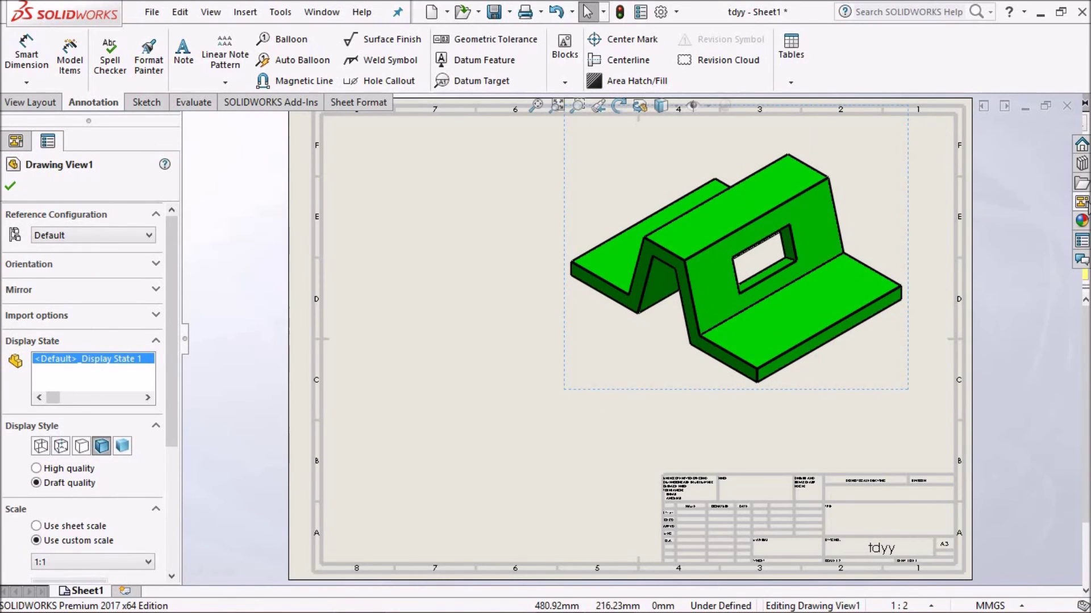
Add the hat-profile front view and the rectangular-cut side view from the View Palette.
{"action": "left_click", "coordinate": [1081, 201]}
{"action": "left_click_drag", "start_coordinate": [815, 341], "coordinate": [462, 224]}
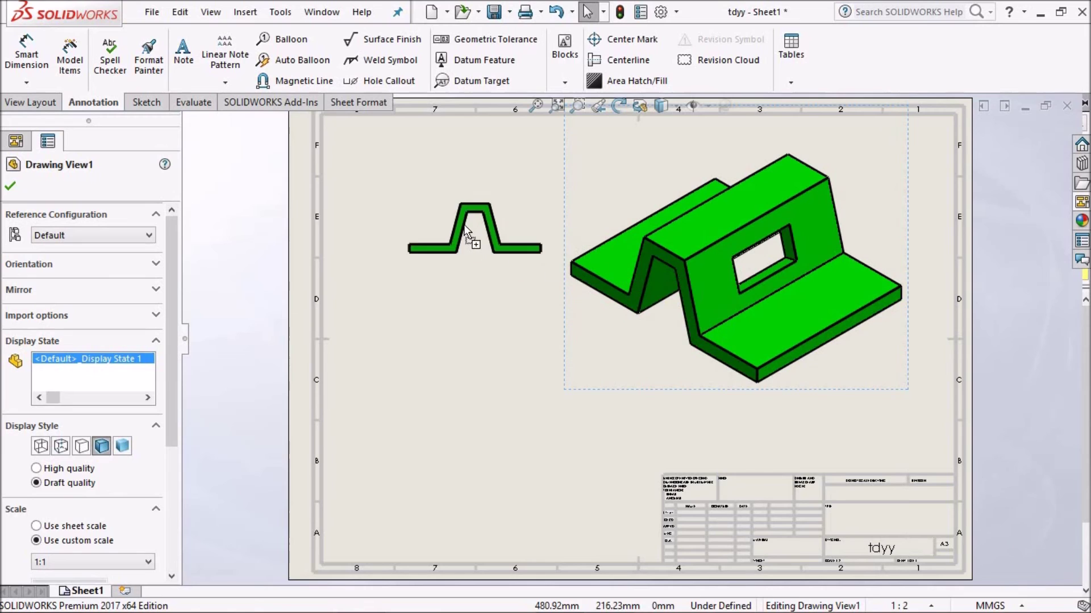
{"action": "left_click", "coordinate": [1082, 203]}
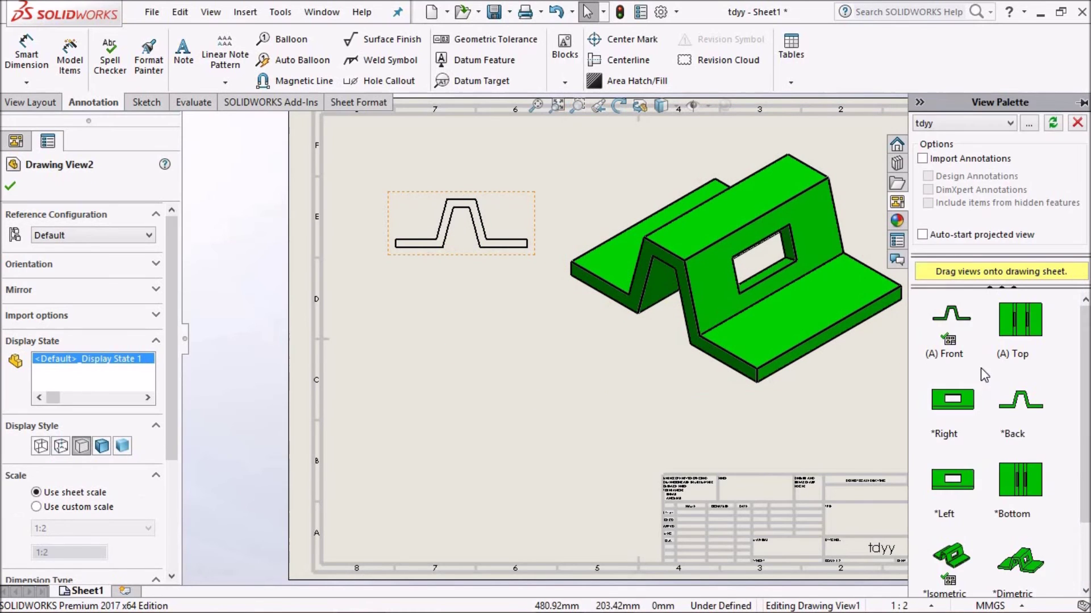
{"action": "left_click_drag", "start_coordinate": [958, 484], "coordinate": [488, 391]}
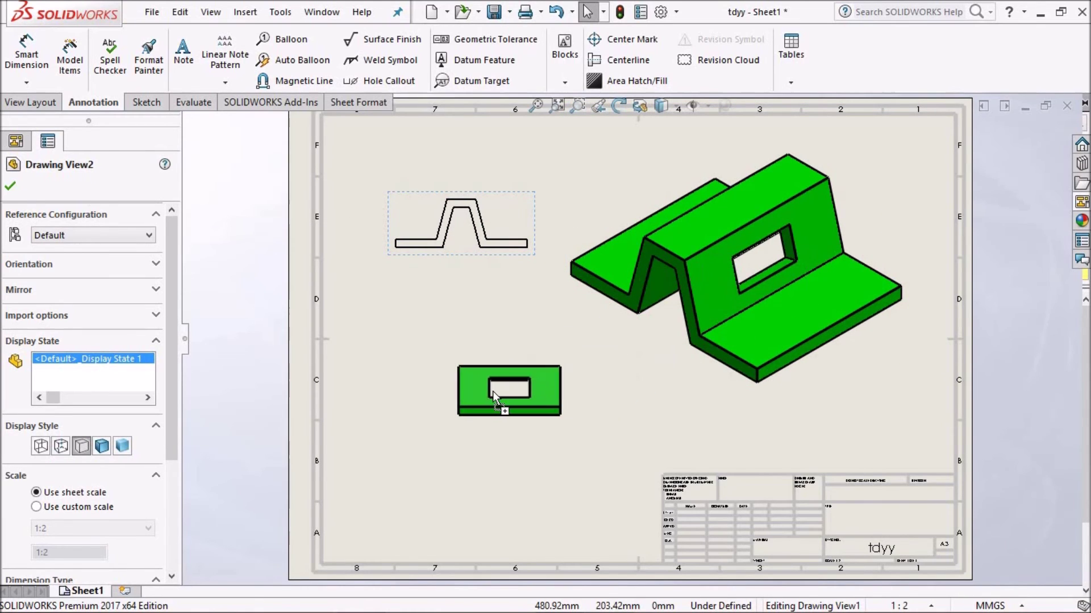
{"action": "key", "text": "Return"}
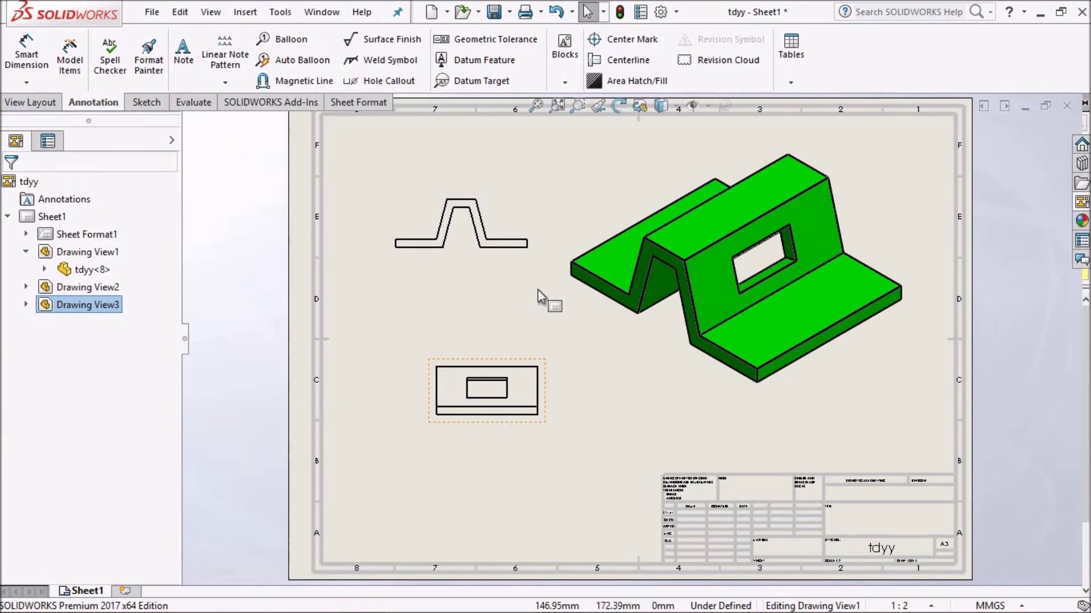
{"action": "scroll", "coordinate": [639, 353], "scroll_direction": "up", "scroll_amount": 2}
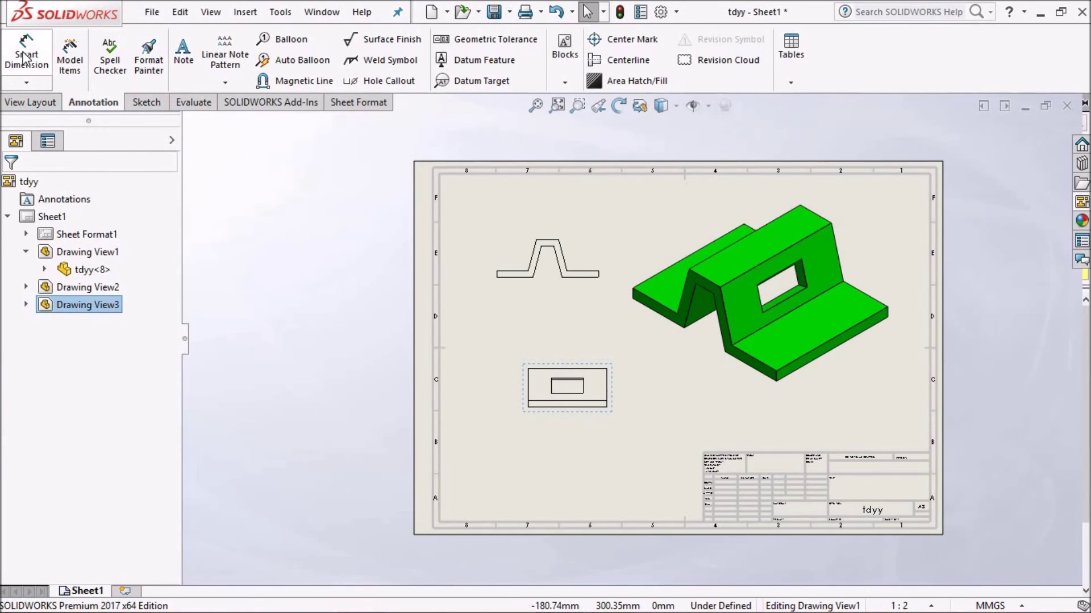
Dimension the hat profile view with 35, 50, 10 and 161.46 overall length.
{"action": "left_click", "coordinate": [26, 57]}
{"action": "scroll", "coordinate": [574, 250], "scroll_direction": "down", "scroll_amount": 2}
{"action": "scroll", "coordinate": [559, 278], "scroll_direction": "down", "scroll_amount": 2}
{"action": "left_click", "coordinate": [571, 267]}
{"action": "left_click", "coordinate": [579, 226]}
{"action": "left_click", "coordinate": [492, 313]}
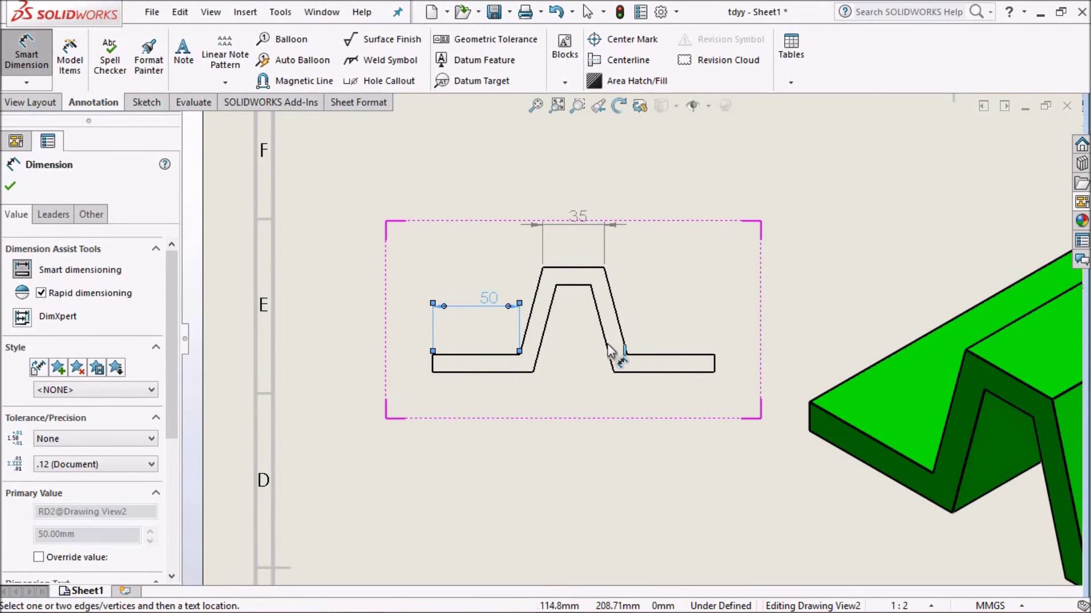
{"action": "scroll", "coordinate": [606, 343], "scroll_direction": "down", "scroll_amount": 1}
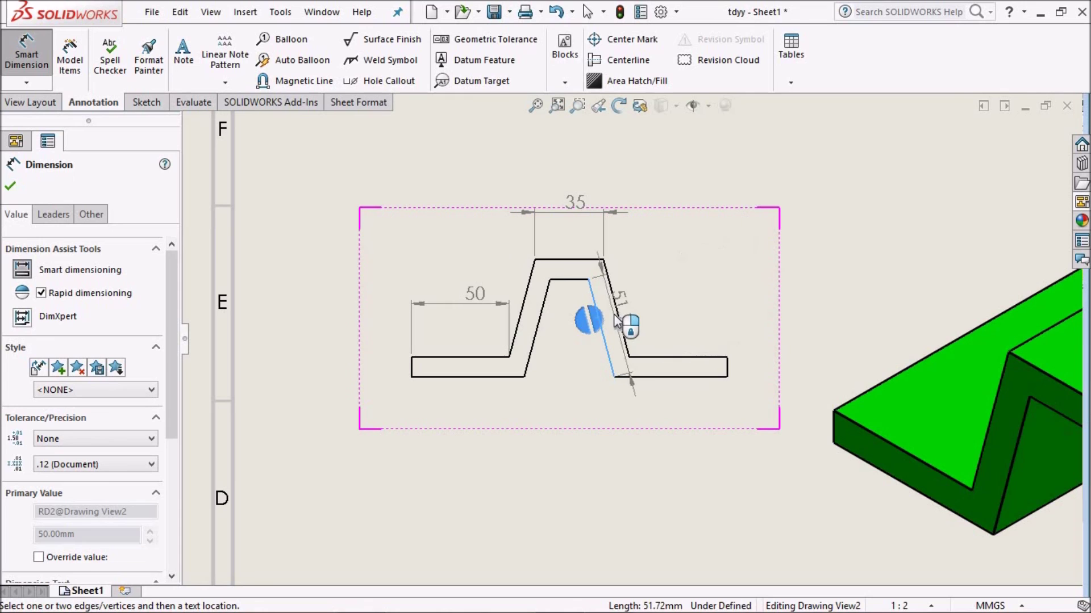
{"action": "left_click", "coordinate": [617, 316]}
{"action": "left_click", "coordinate": [572, 149]}
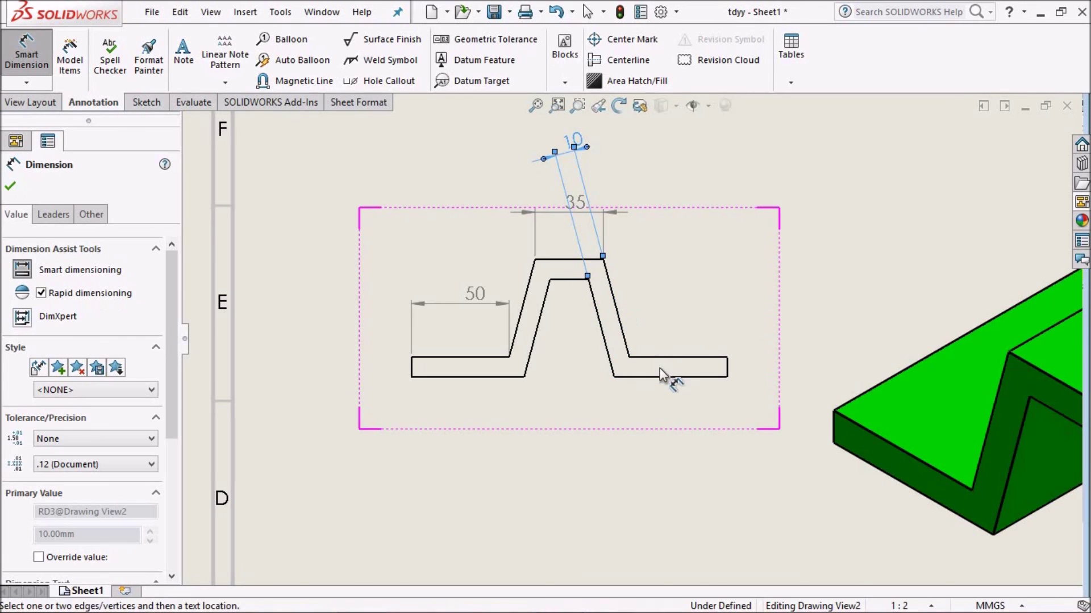
{"action": "scroll", "coordinate": [659, 369], "scroll_direction": "up", "scroll_amount": 1}
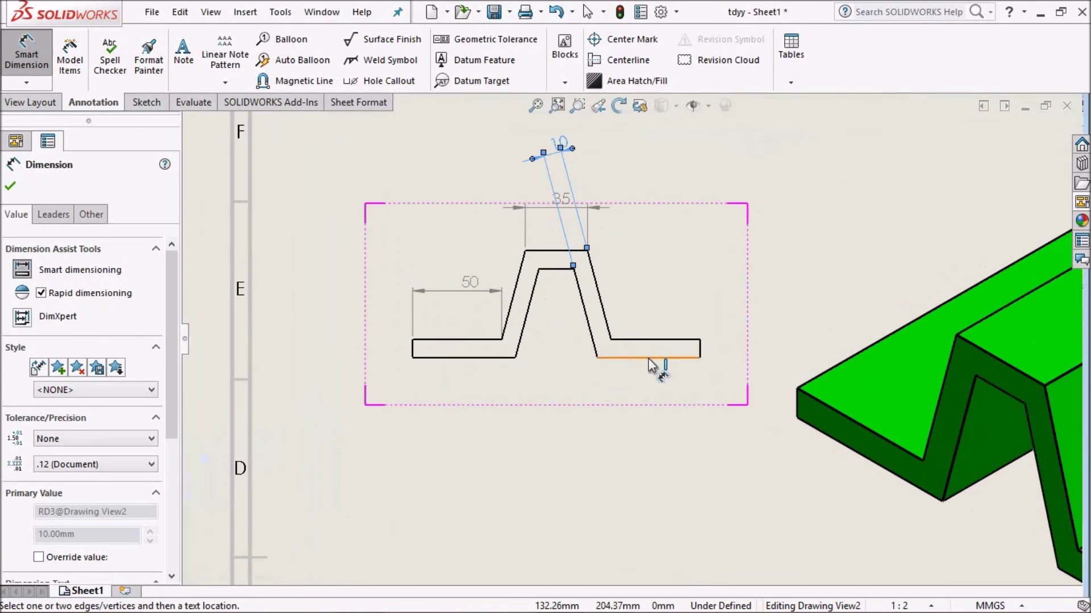
{"action": "left_click", "coordinate": [413, 348]}
{"action": "scroll", "coordinate": [545, 393], "scroll_direction": "up", "scroll_amount": 2}
{"action": "scroll", "coordinate": [547, 390], "scroll_direction": "up", "scroll_amount": 1}
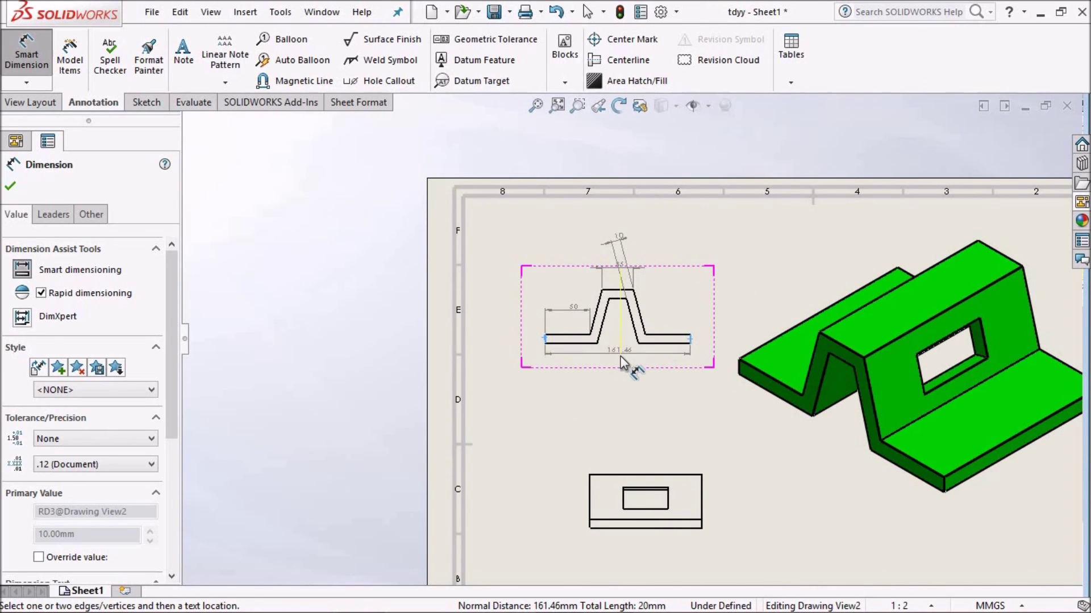
{"action": "left_click", "coordinate": [620, 356]}
Dimension the rectangular cut's 50 width and its 14.50 distance from the top edge.
{"action": "scroll", "coordinate": [614, 375], "scroll_direction": "up", "scroll_amount": 1}
{"action": "scroll", "coordinate": [608, 383], "scroll_direction": "down", "scroll_amount": 3}
{"action": "scroll", "coordinate": [609, 363], "scroll_direction": "up", "scroll_amount": 2}
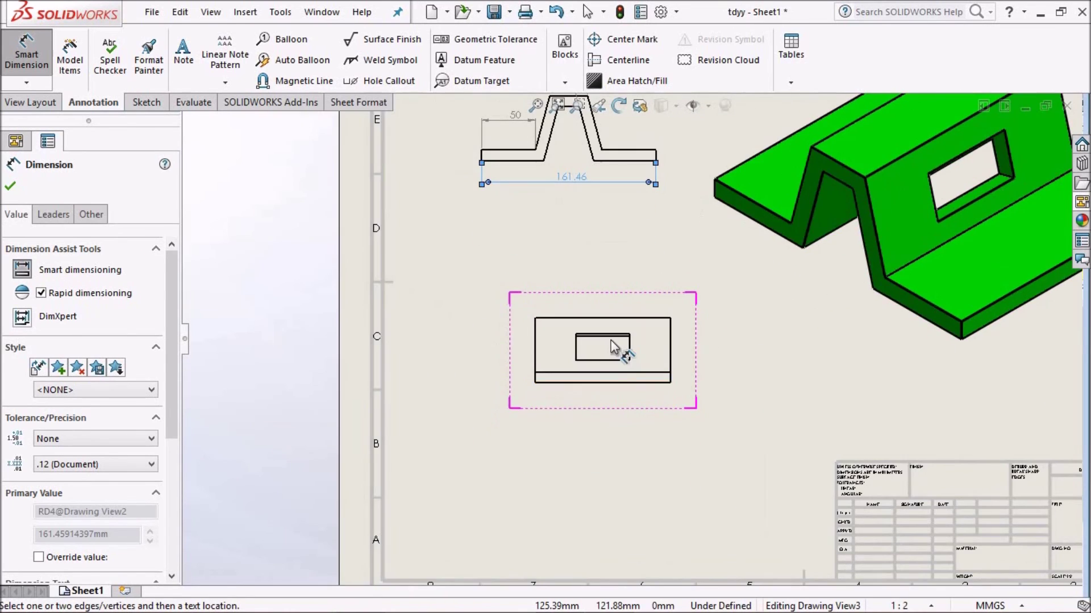
{"action": "scroll", "coordinate": [591, 341], "scroll_direction": "down", "scroll_amount": 4}
{"action": "left_click", "coordinate": [555, 361]}
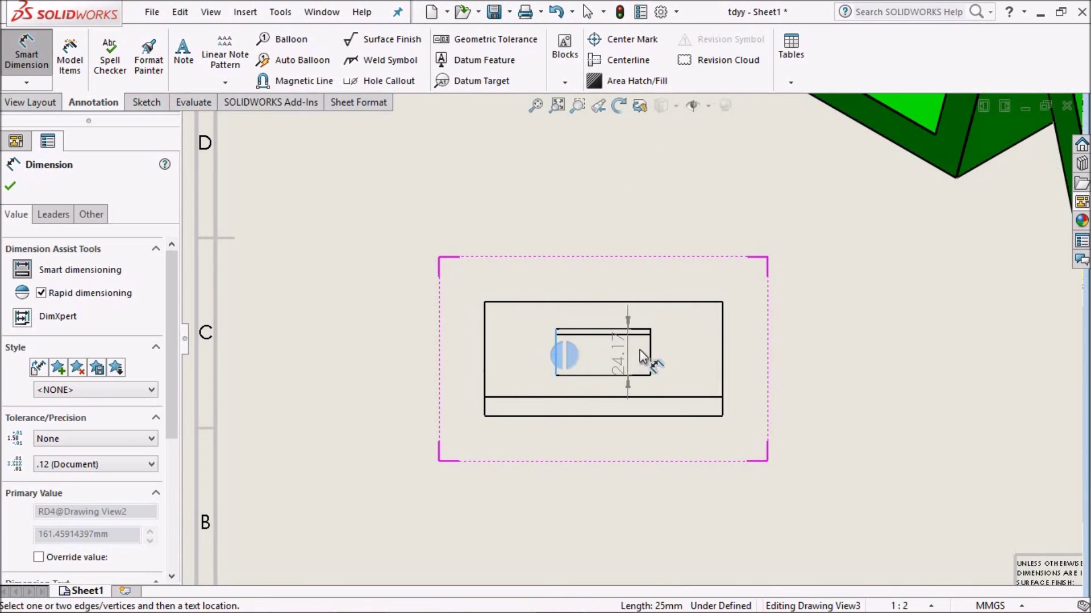
{"action": "left_click", "coordinate": [652, 357]}
{"action": "left_click", "coordinate": [606, 356]}
{"action": "scroll", "coordinate": [603, 355], "scroll_direction": "down", "scroll_amount": 3}
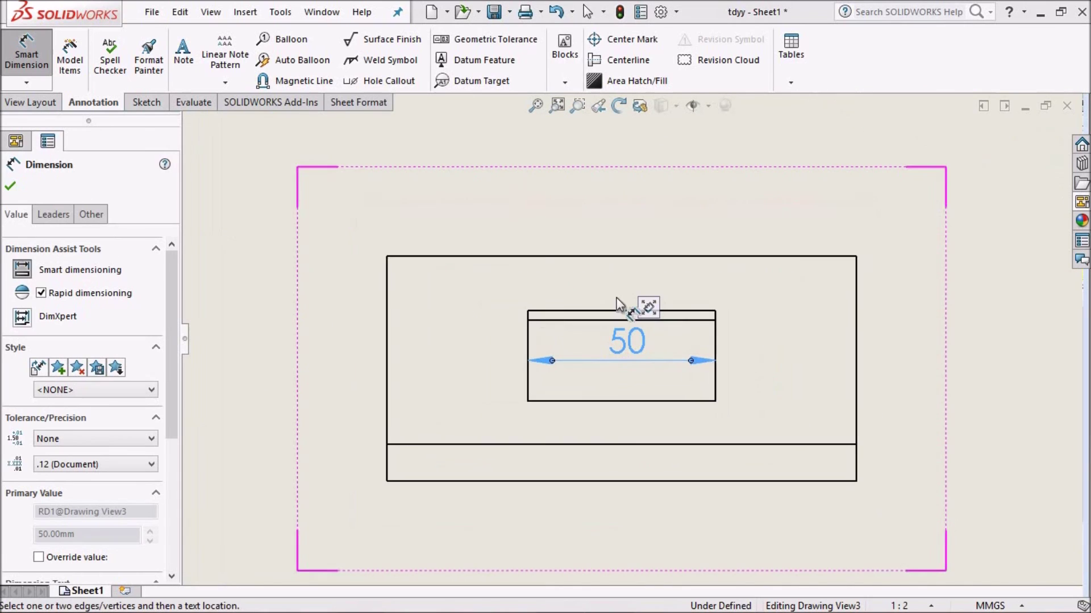
{"action": "left_click", "coordinate": [628, 256]}
{"action": "left_click", "coordinate": [623, 311]}
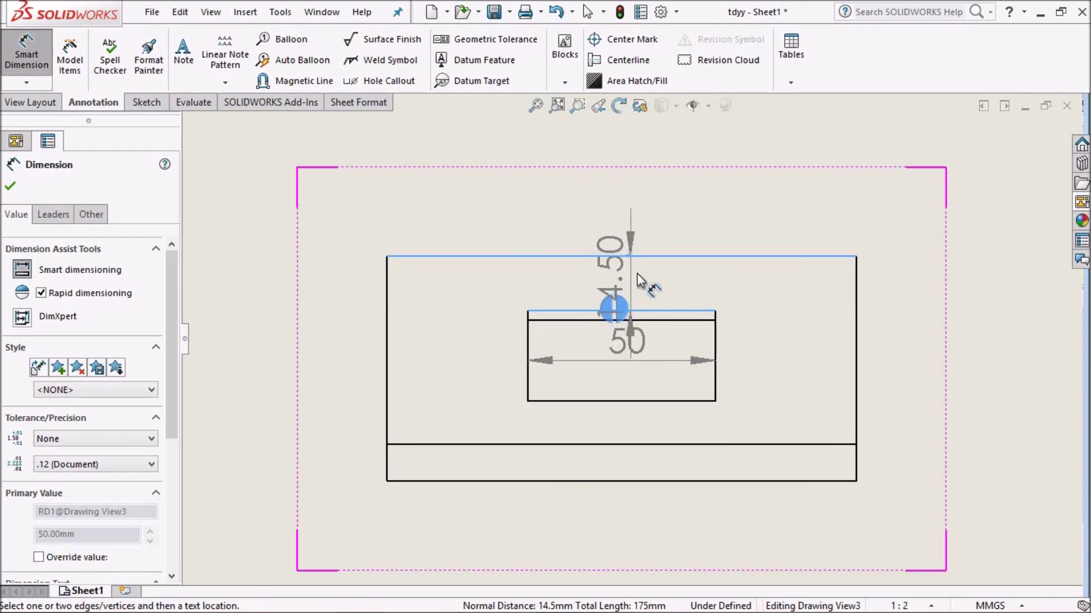
{"action": "left_click", "coordinate": [615, 279]}
Add the cut's 37.50 offset from the left edge and its 24.17 height.
{"action": "left_click", "coordinate": [528, 346]}
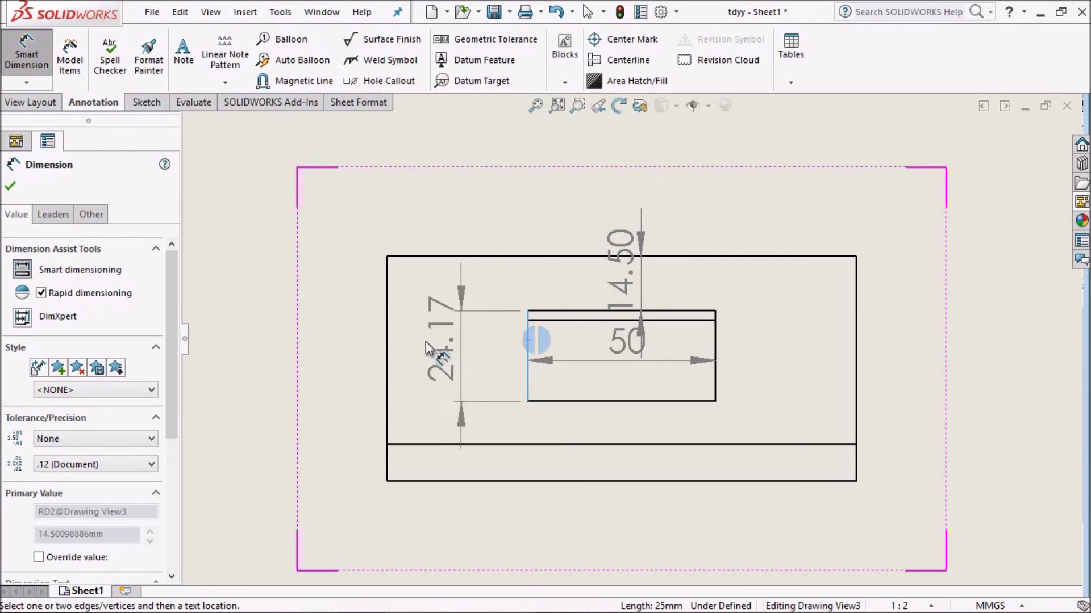
{"action": "left_click", "coordinate": [386, 349]}
{"action": "left_click", "coordinate": [455, 375]}
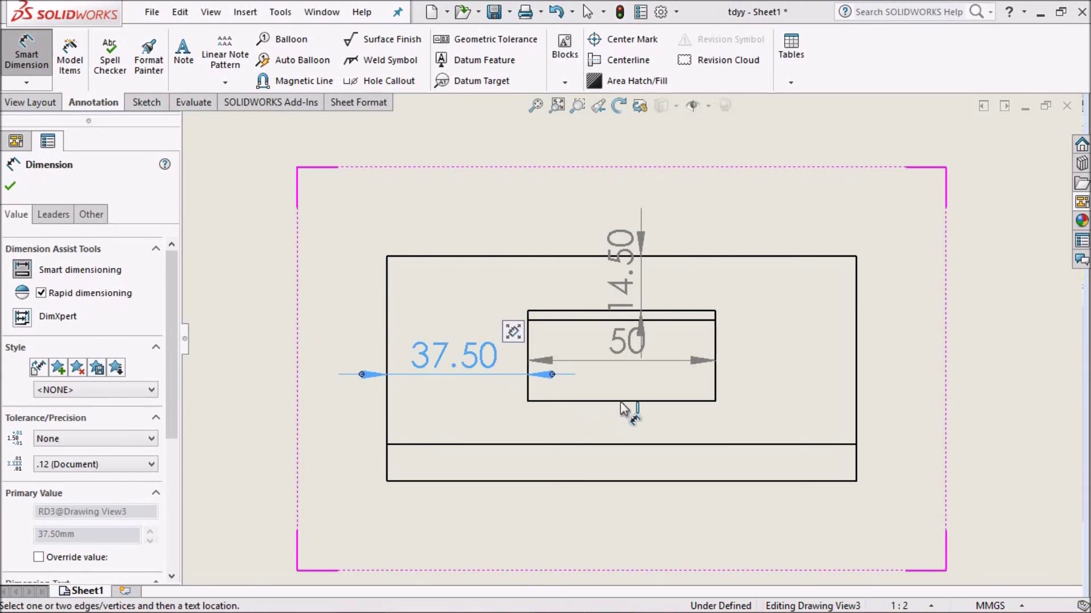
{"action": "scroll", "coordinate": [622, 393], "scroll_direction": "down", "scroll_amount": 1}
{"action": "scroll", "coordinate": [621, 393], "scroll_direction": "up", "scroll_amount": 2}
{"action": "left_click", "coordinate": [712, 316]}
{"action": "left_click", "coordinate": [771, 328]}
Zoom out to view the whole dimensioned drawing sheet.
{"action": "scroll", "coordinate": [723, 358], "scroll_direction": "down", "scroll_amount": 1}
{"action": "scroll", "coordinate": [614, 346], "scroll_direction": "up", "scroll_amount": 2}
{"action": "scroll", "coordinate": [614, 345], "scroll_direction": "up", "scroll_amount": 2}
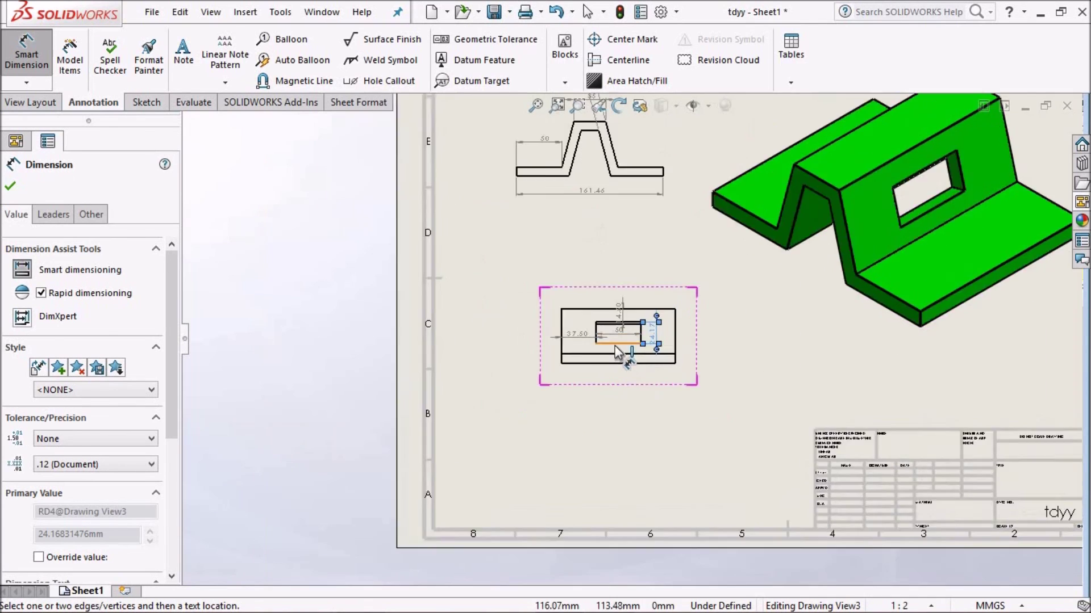
{"action": "scroll", "coordinate": [615, 345], "scroll_direction": "up", "scroll_amount": 3}
{"action": "scroll", "coordinate": [721, 312], "scroll_direction": "down", "scroll_amount": 2}
{"action": "scroll", "coordinate": [721, 312], "scroll_direction": "up", "scroll_amount": 2}
{"action": "scroll", "coordinate": [600, 311], "scroll_direction": "down", "scroll_amount": 1}
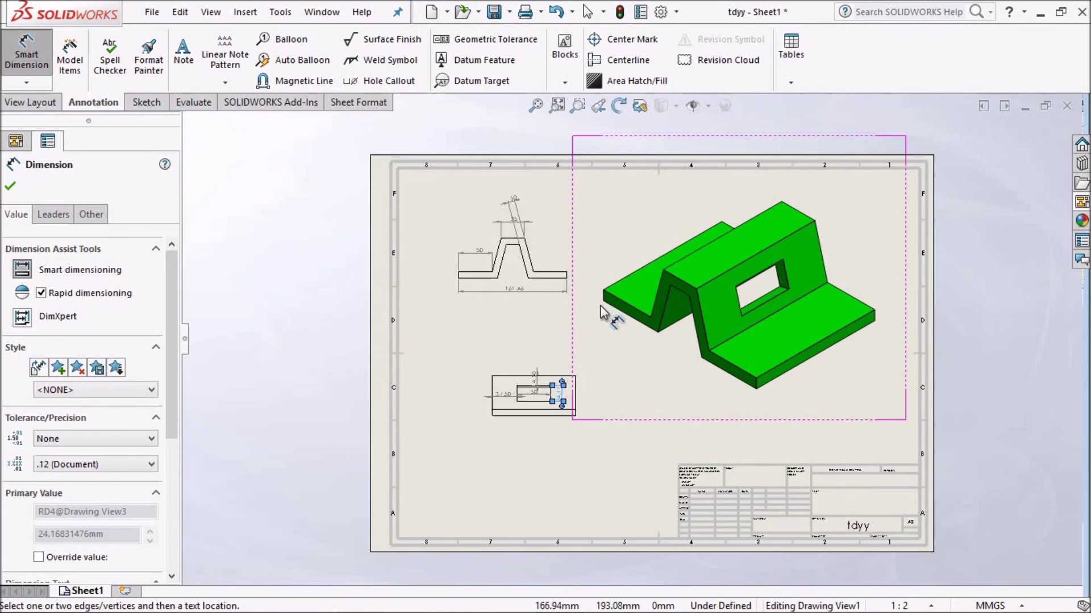
{"action": "scroll", "coordinate": [602, 392], "scroll_direction": "up", "scroll_amount": 1}
{"action": "scroll", "coordinate": [602, 391], "scroll_direction": "up", "scroll_amount": 1}
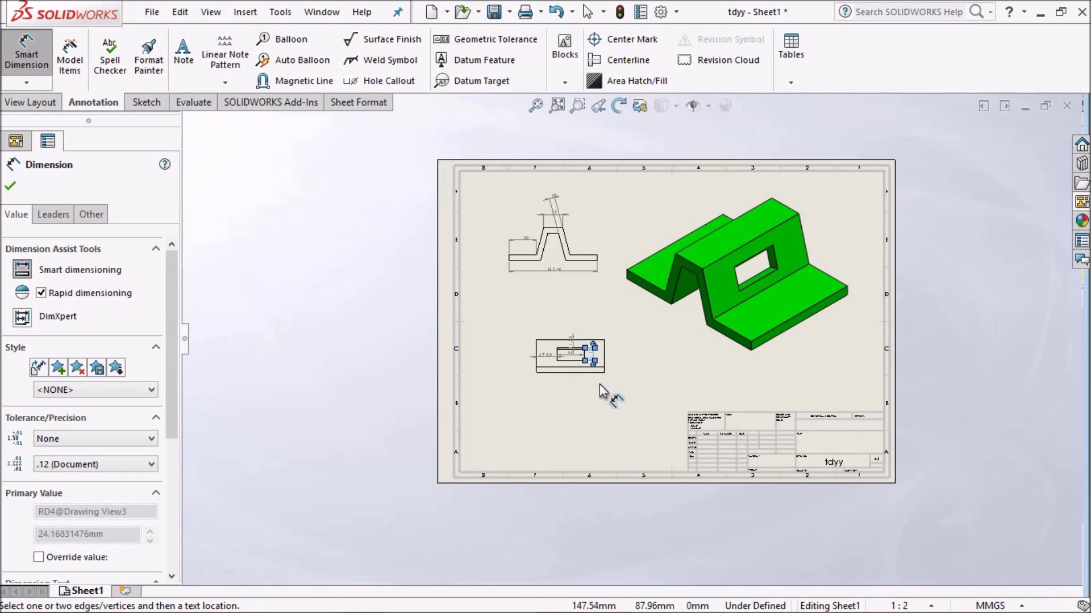
{"action": "scroll", "coordinate": [637, 236], "scroll_direction": "up", "scroll_amount": 1}
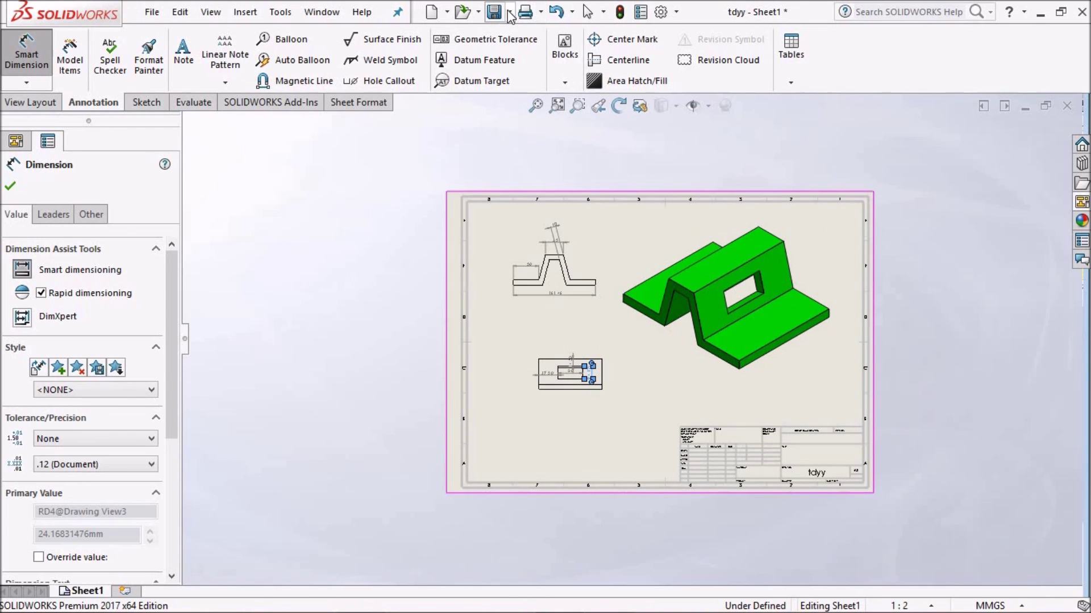